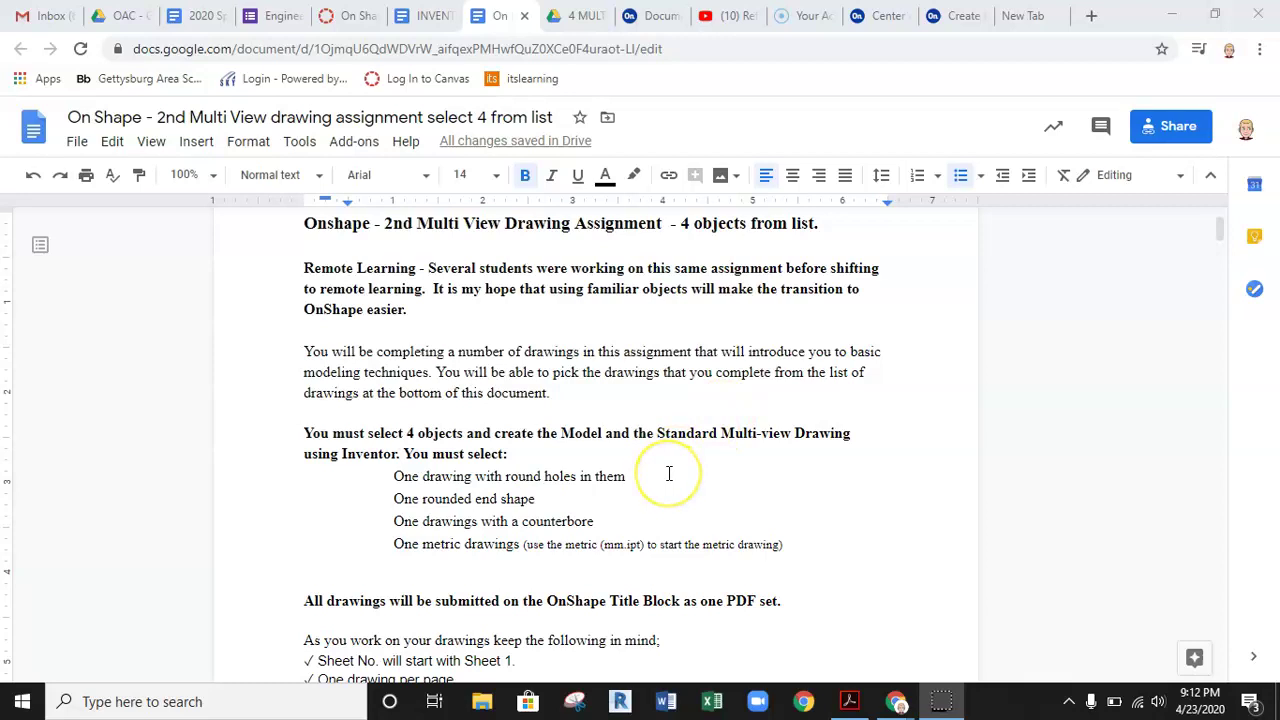
Review the assignment's object selection requirements and skim the drawings in its object list.
scroll(670, 472, "down", 1)
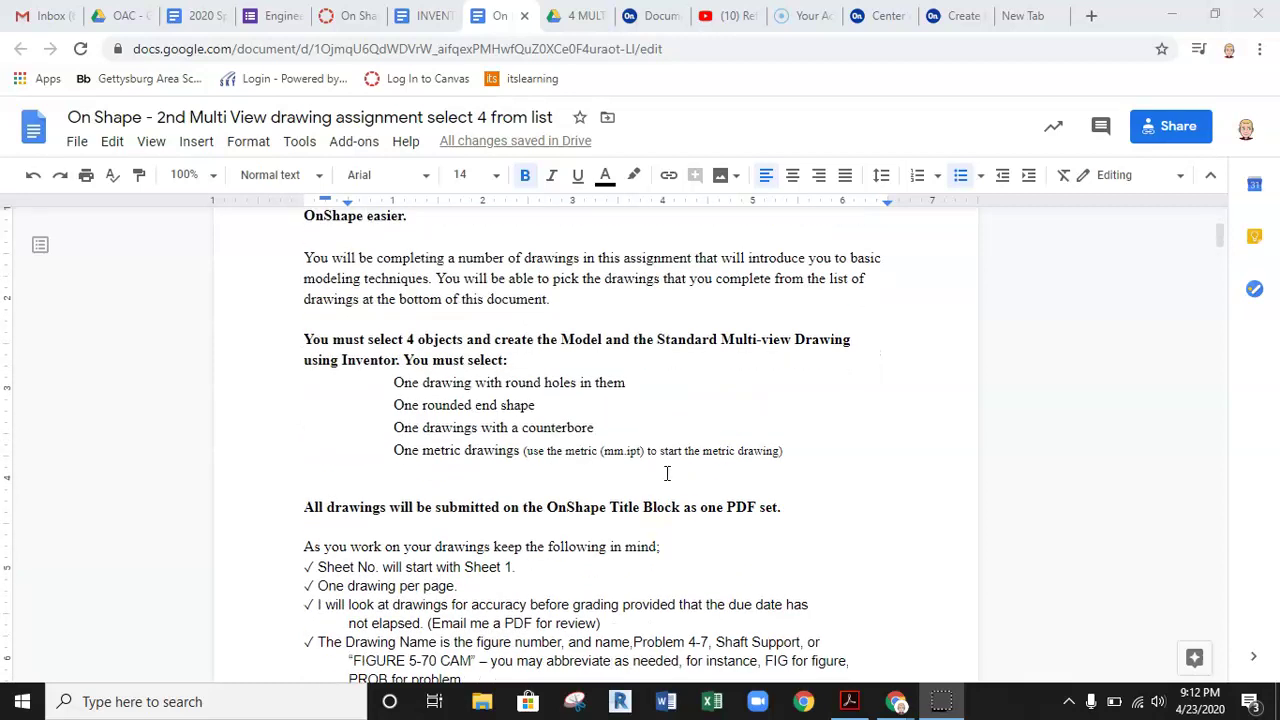
scroll(667, 473, "down", 20)
scroll(667, 473, "down", 10)
scroll(667, 473, "up", 3)
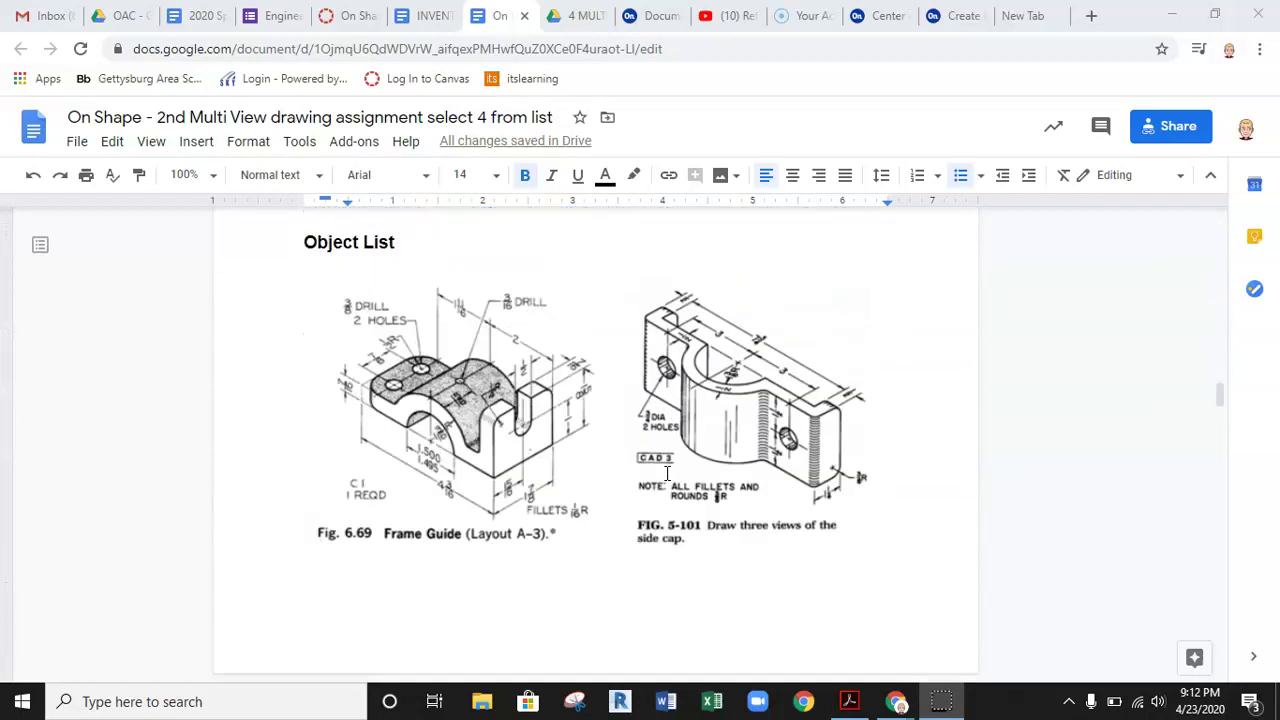
scroll(700, 423, "down", 8)
scroll(692, 423, "down", 5)
scroll(692, 423, "up", 10)
scroll(692, 423, "up", 20)
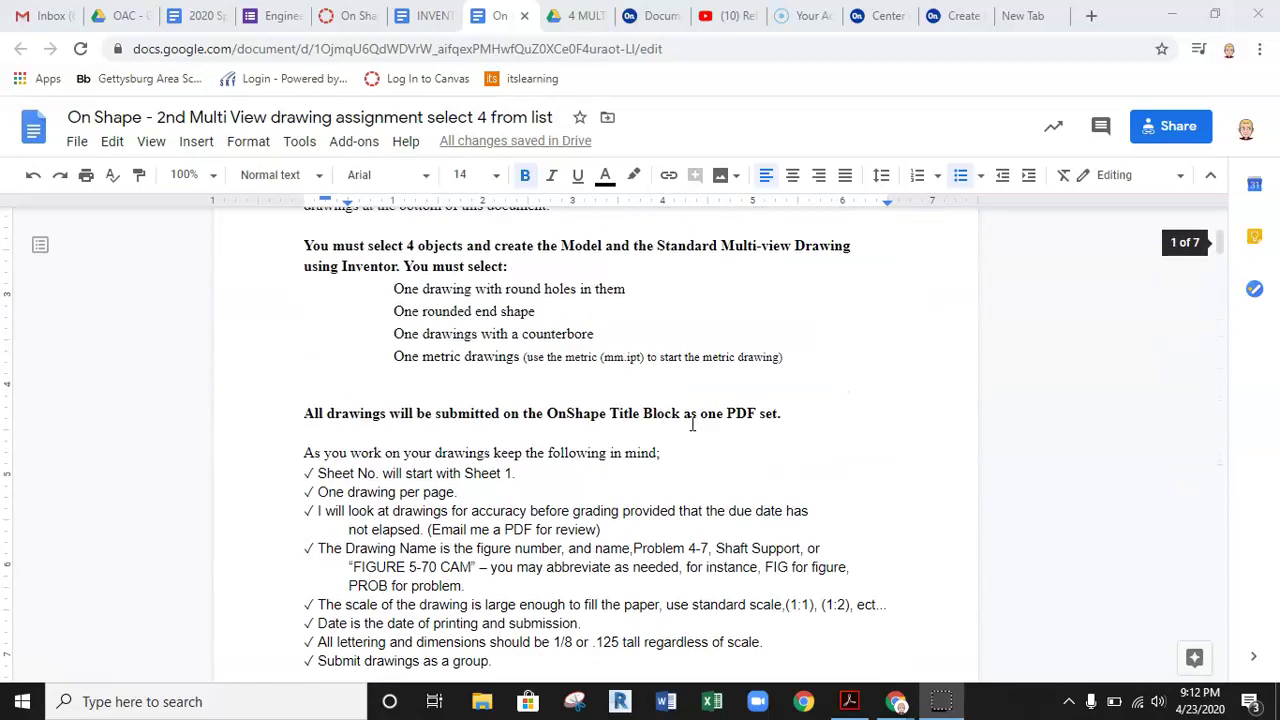
scroll(692, 423, "up", 4)
scroll(692, 423, "down", 2)
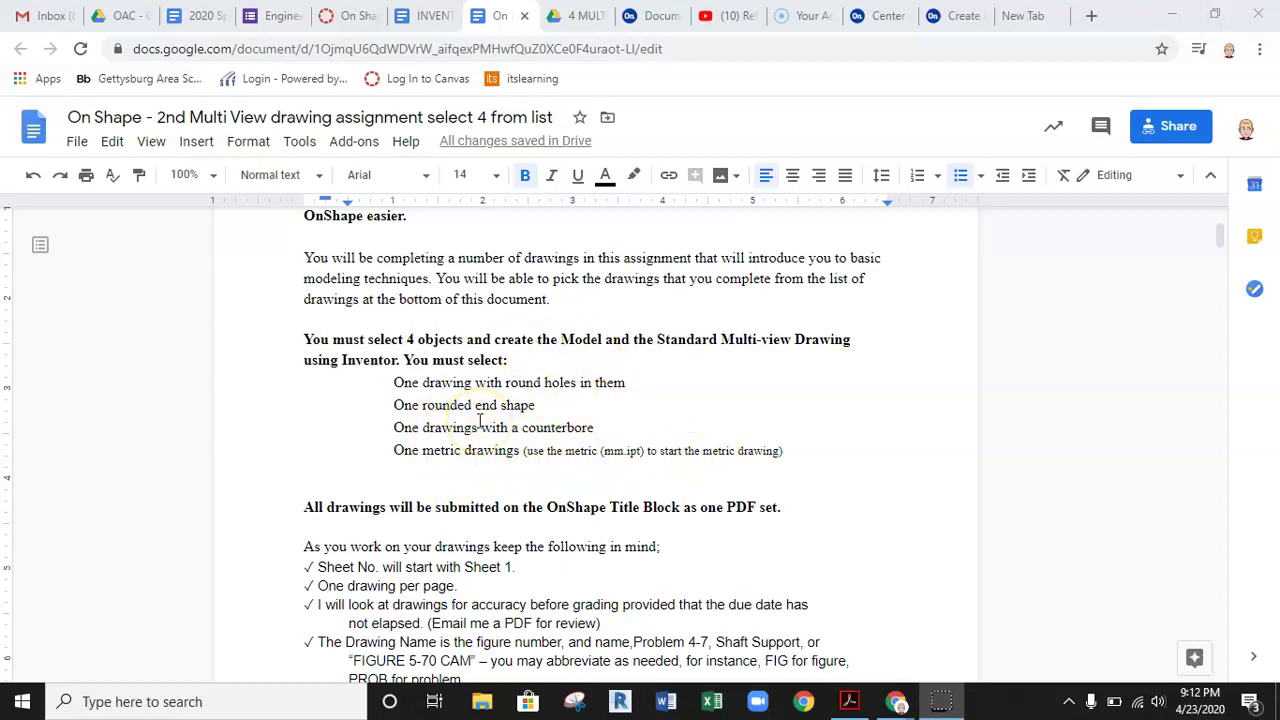
Read the assignment's submission guidelines and the video and slide show assistance section.
scroll(481, 421, "up", 1)
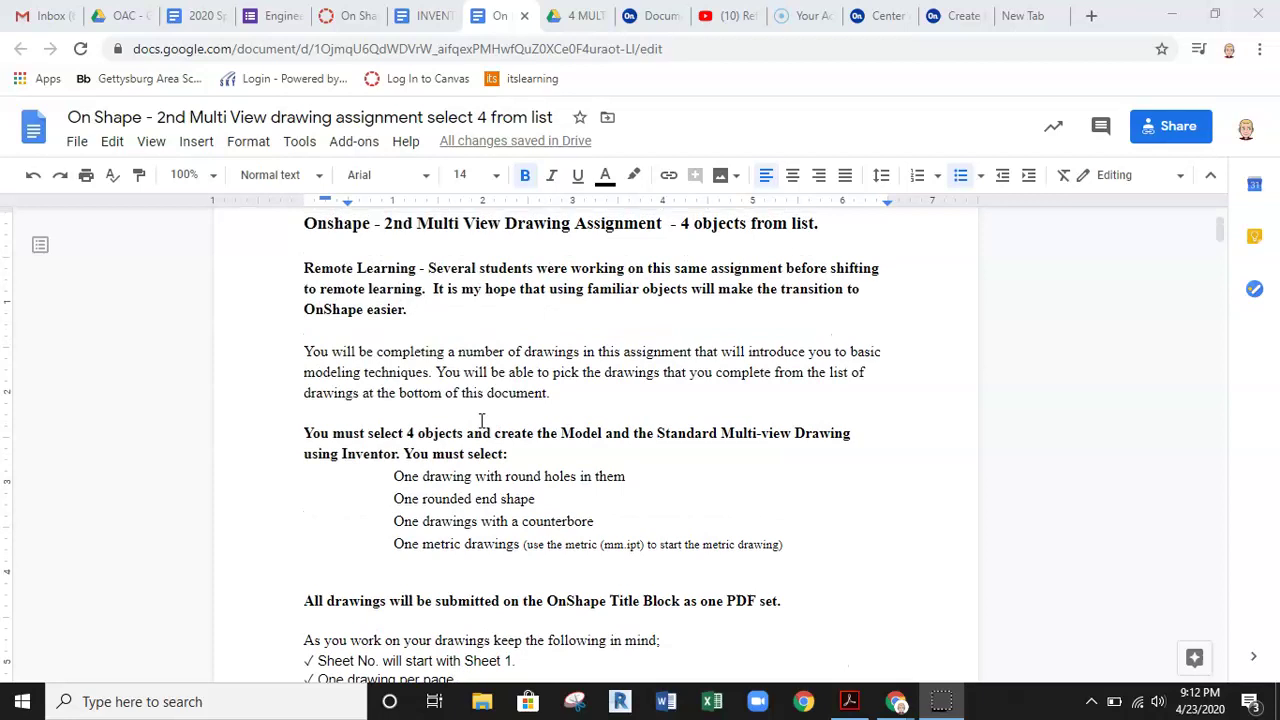
scroll(481, 421, "down", 5)
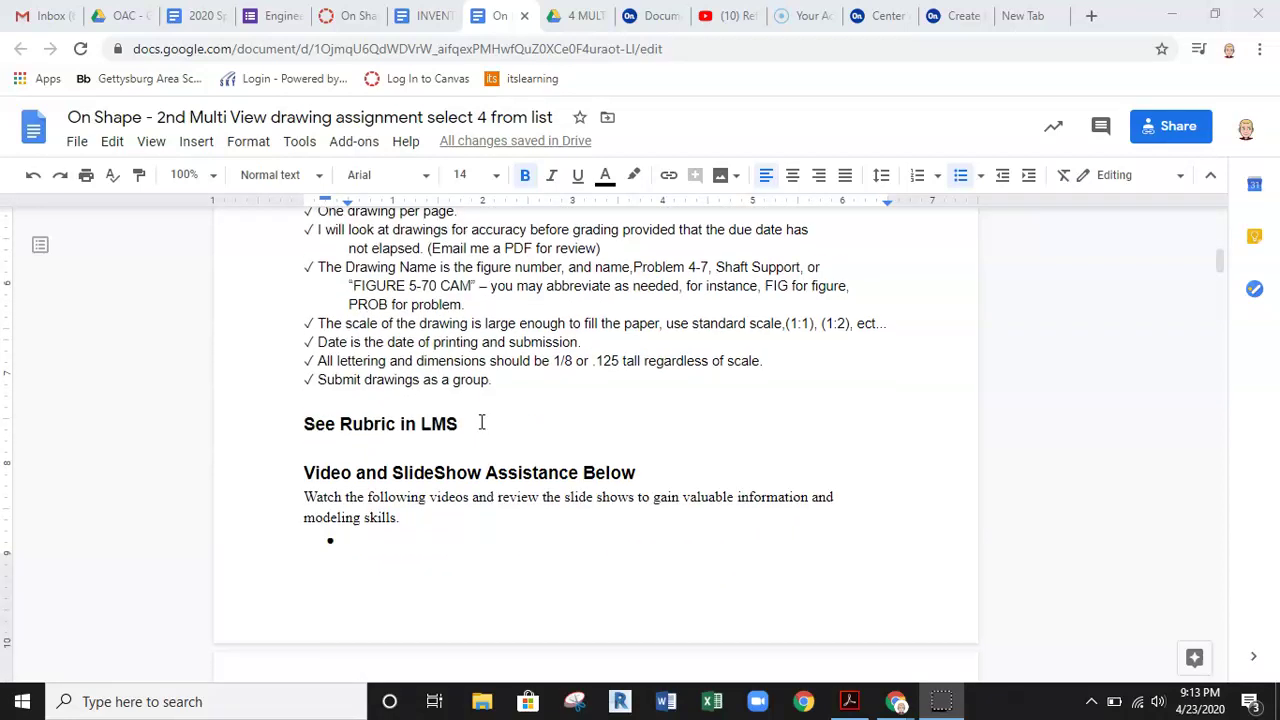
scroll(481, 423, "up", 1)
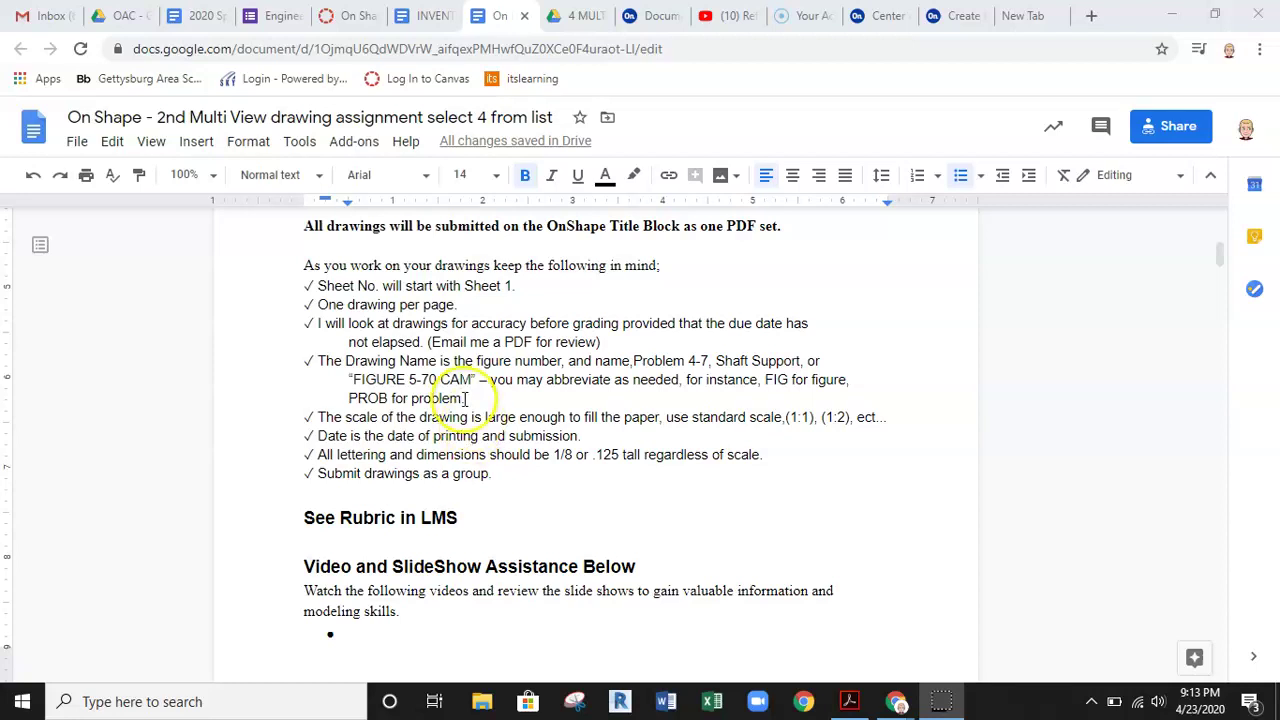
scroll(539, 436, "down", 1)
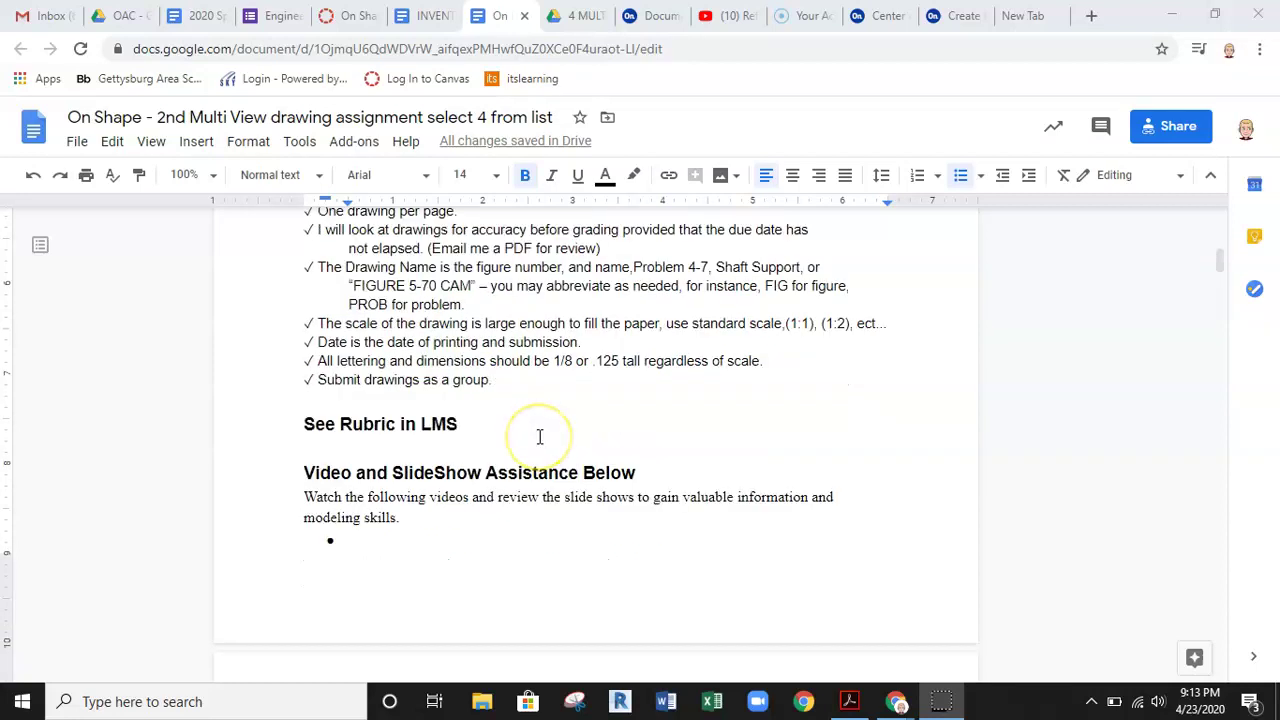
scroll(539, 436, "down", 1)
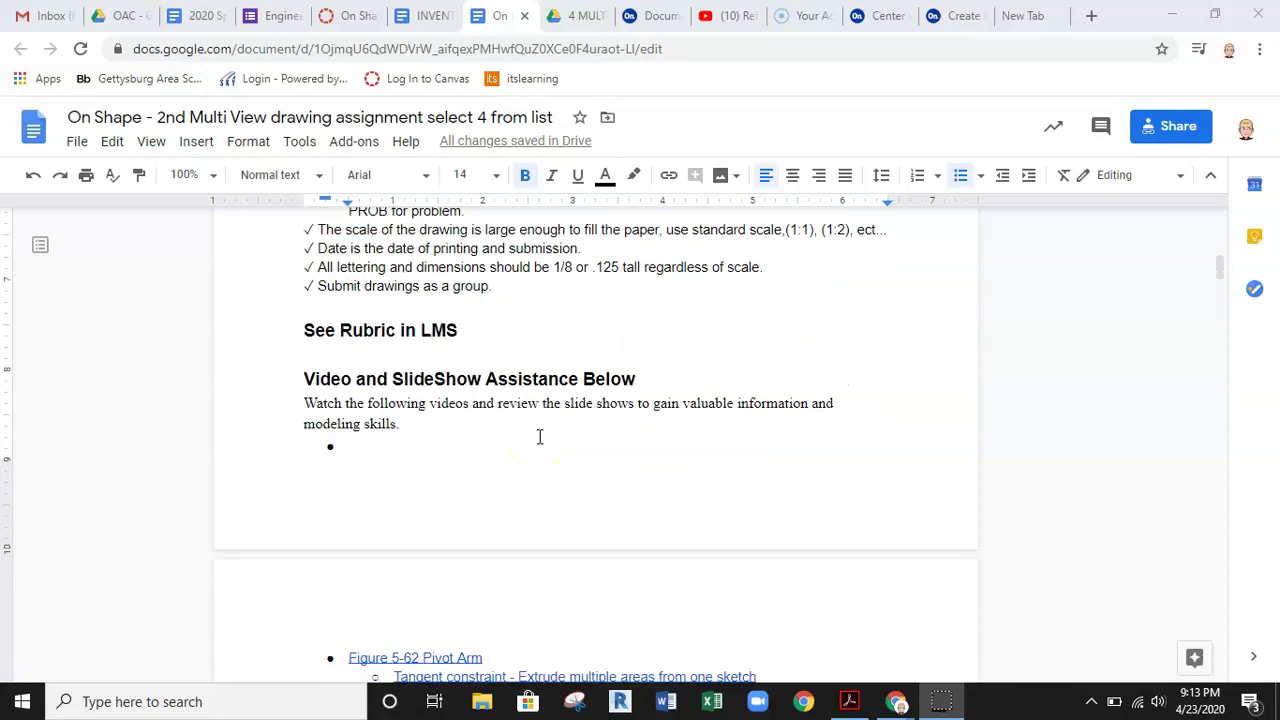
scroll(539, 436, "down", 2)
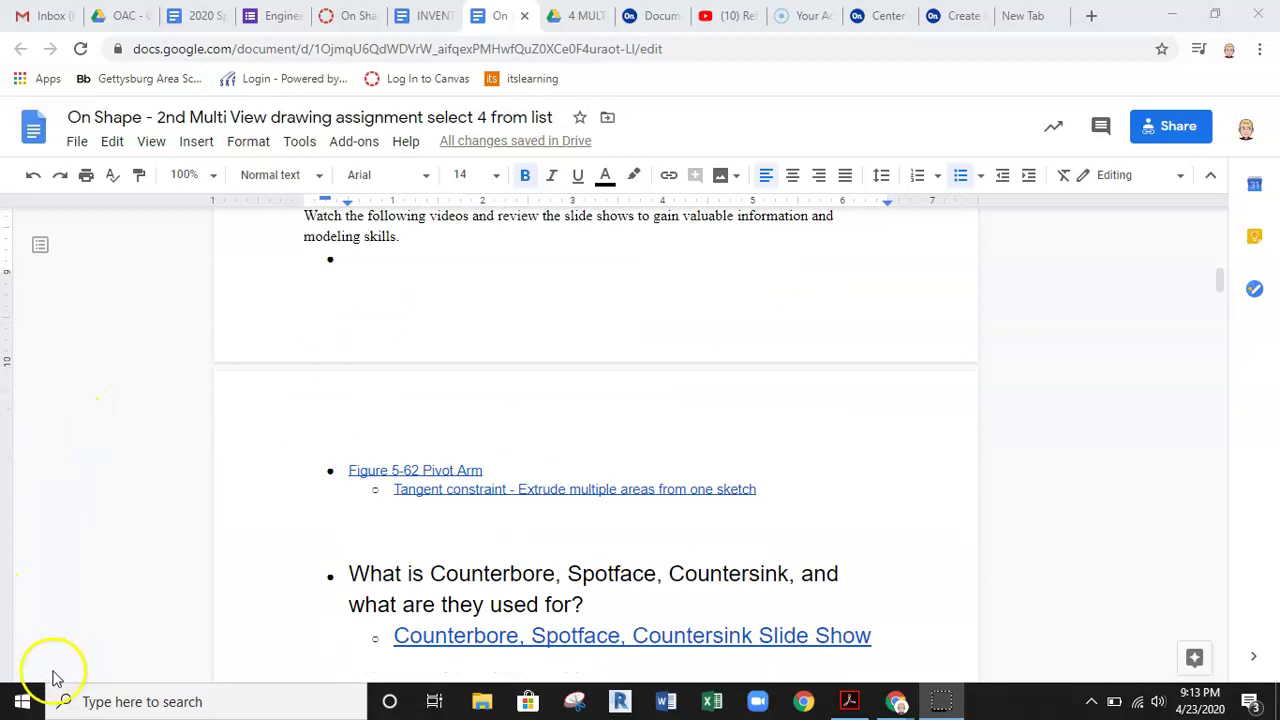
Set the assignment document's zoom to 125% for viewing the Fig. 6.69 Frame Guide drawing in the Object List.
scroll(329, 563, "down", 10)
scroll(329, 563, "down", 8)
scroll(329, 563, "up", 4)
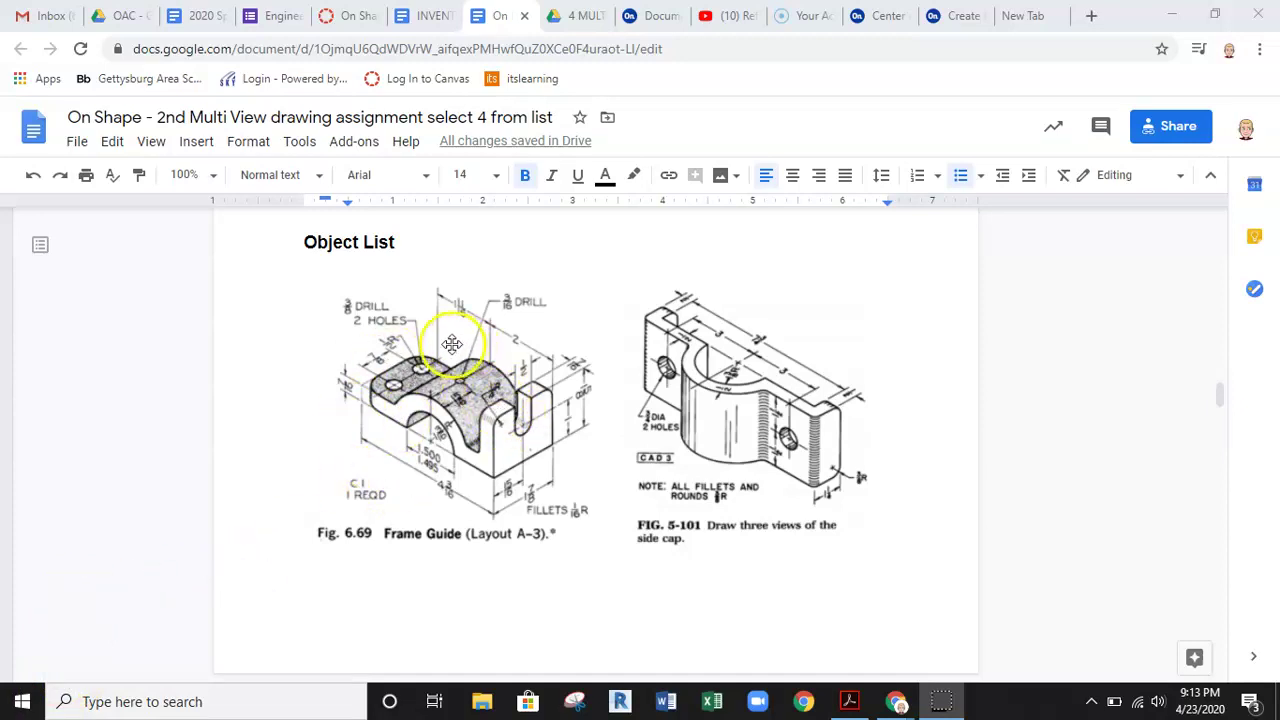
left_click(212, 176)
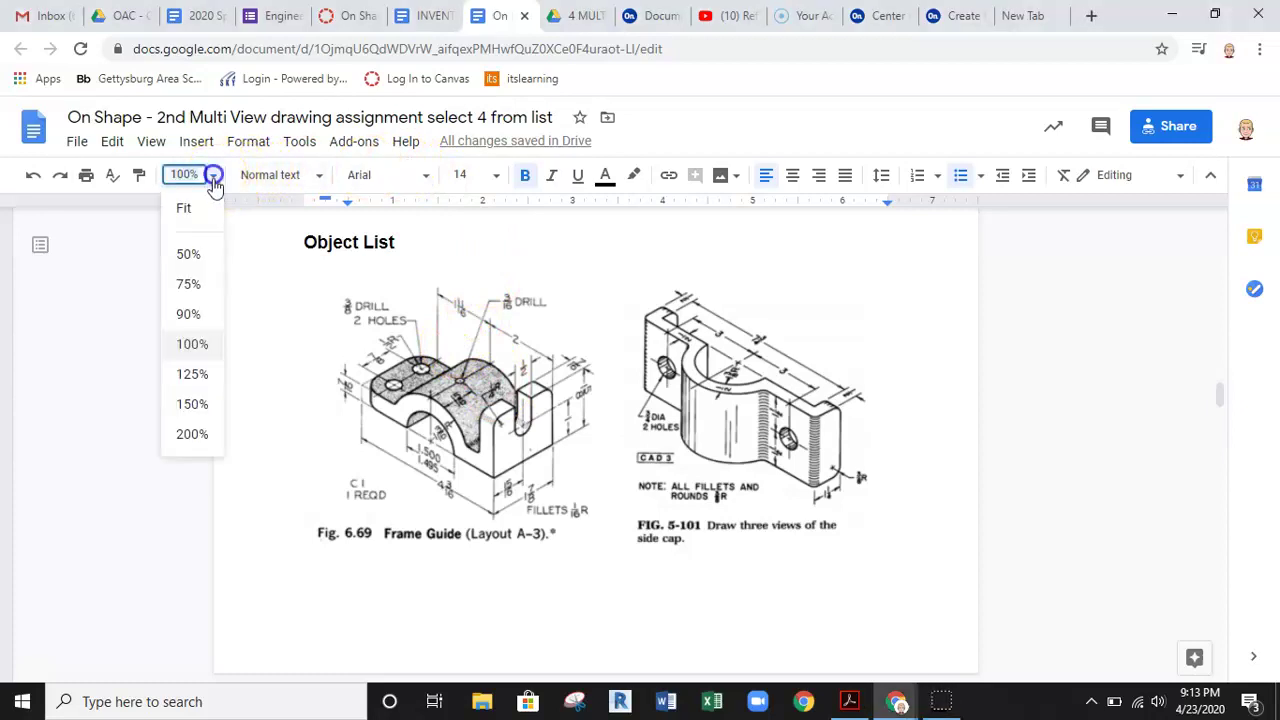
left_click(193, 374)
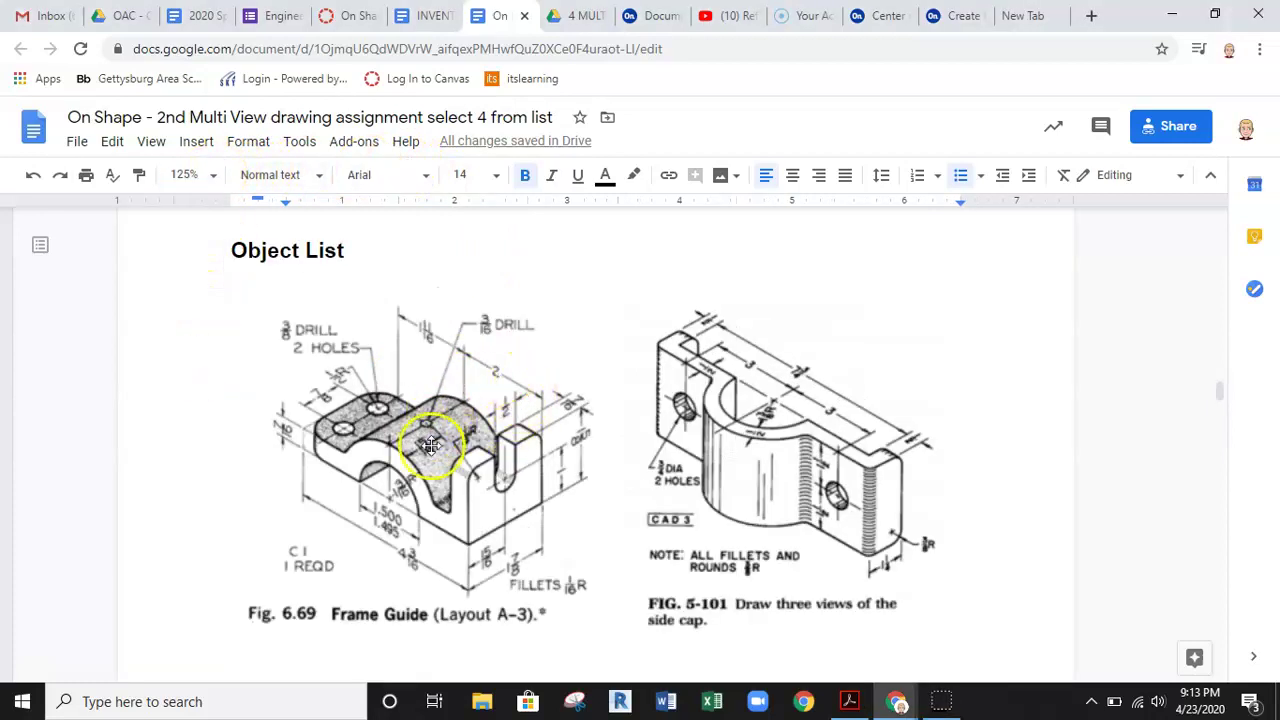
scroll(431, 446, "down", 1)
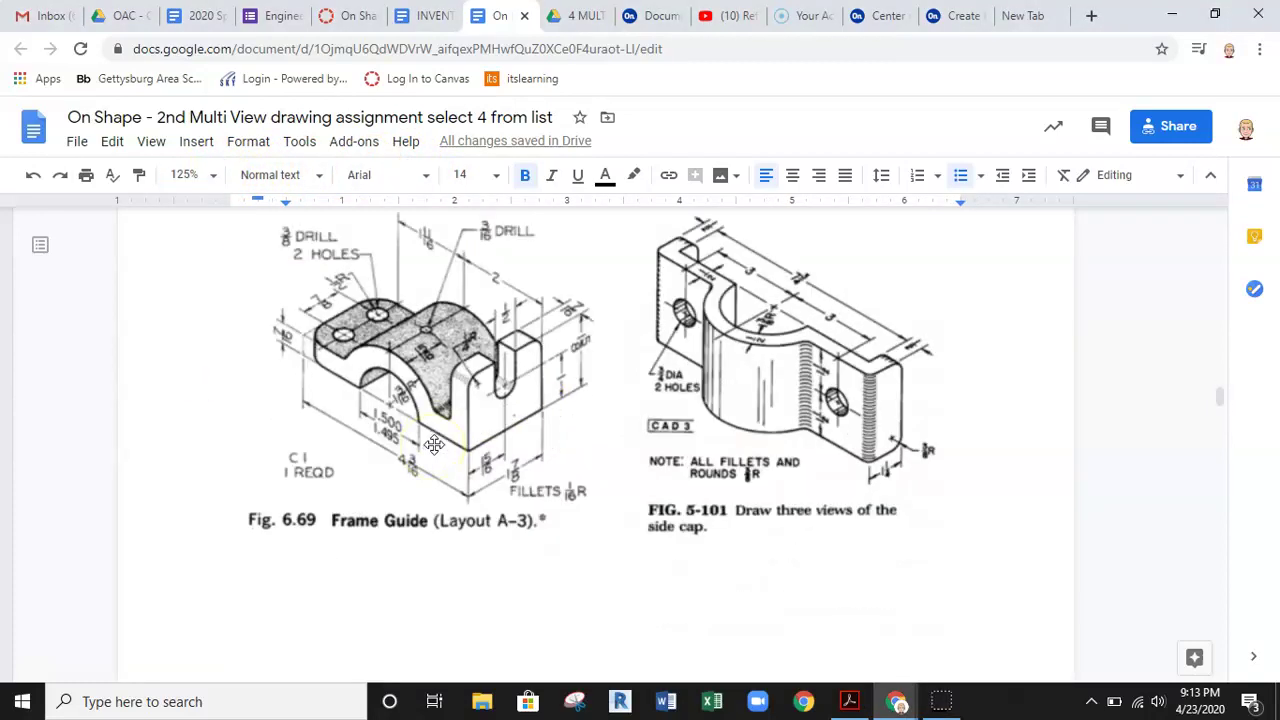
scroll(434, 446, "up", 1)
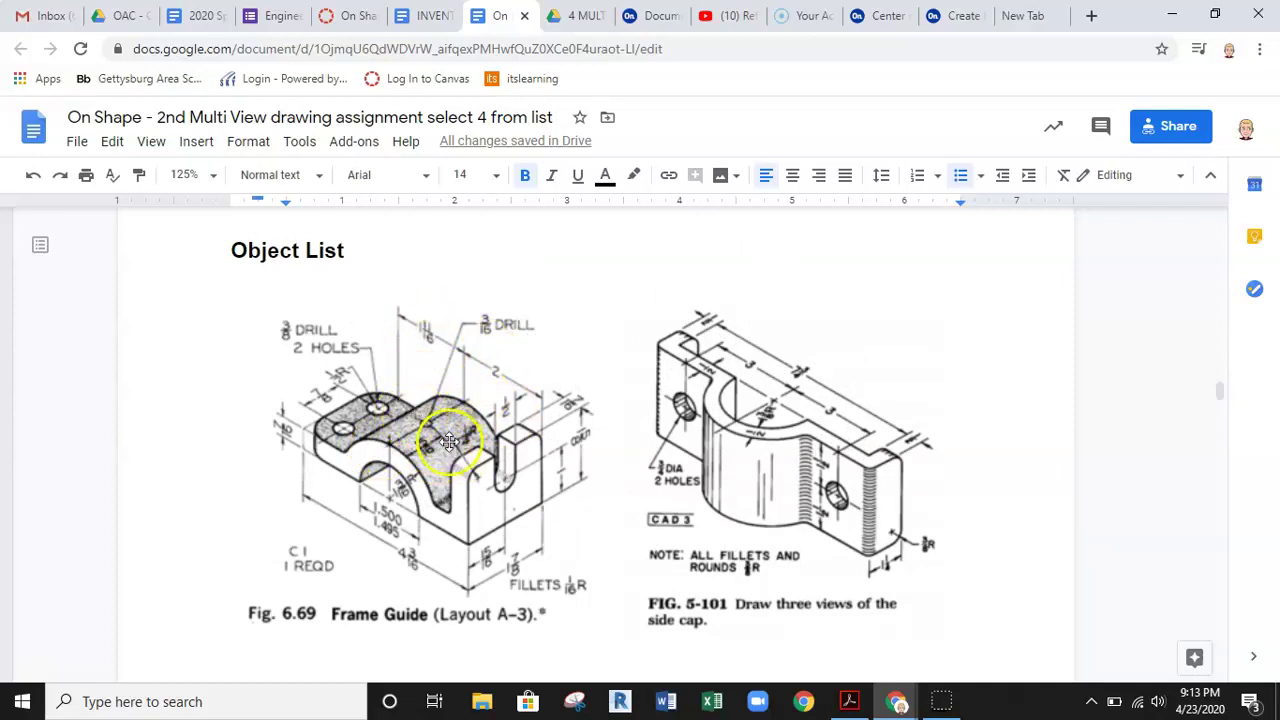
Switch to Onshape and create a new document named "6.69 Frame Guide".
left_click(662, 18)
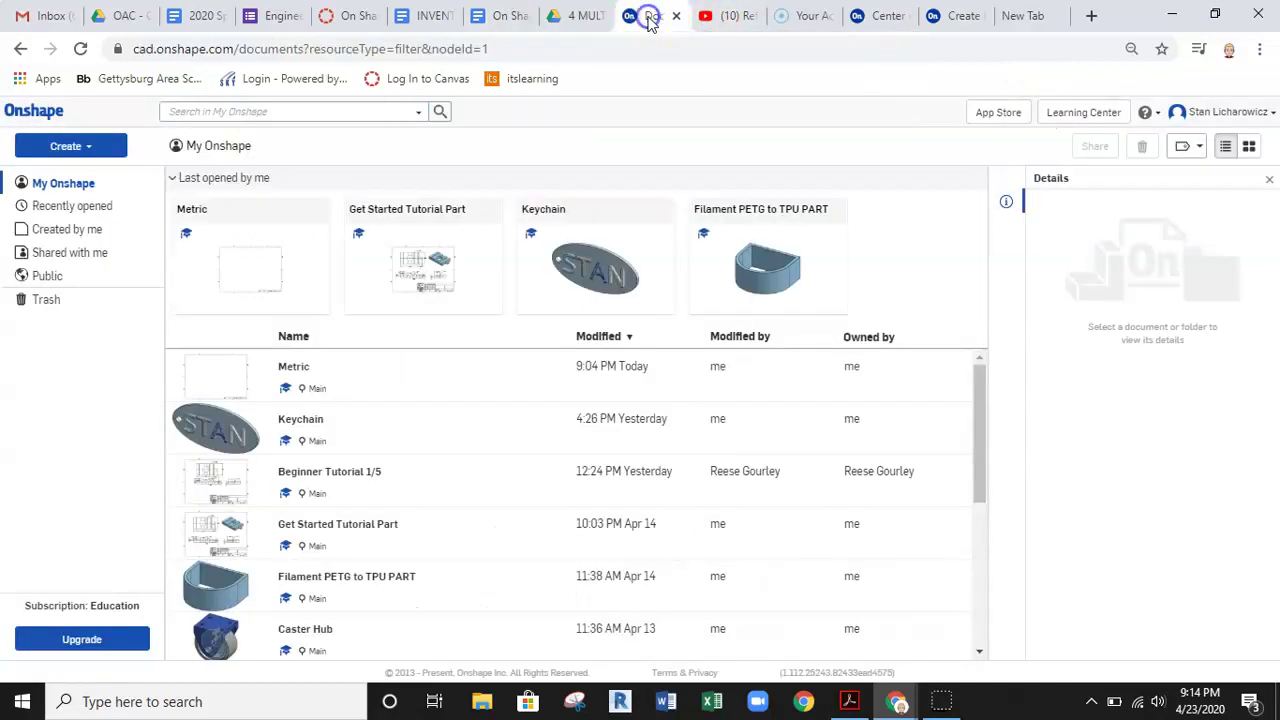
left_click(55, 116)
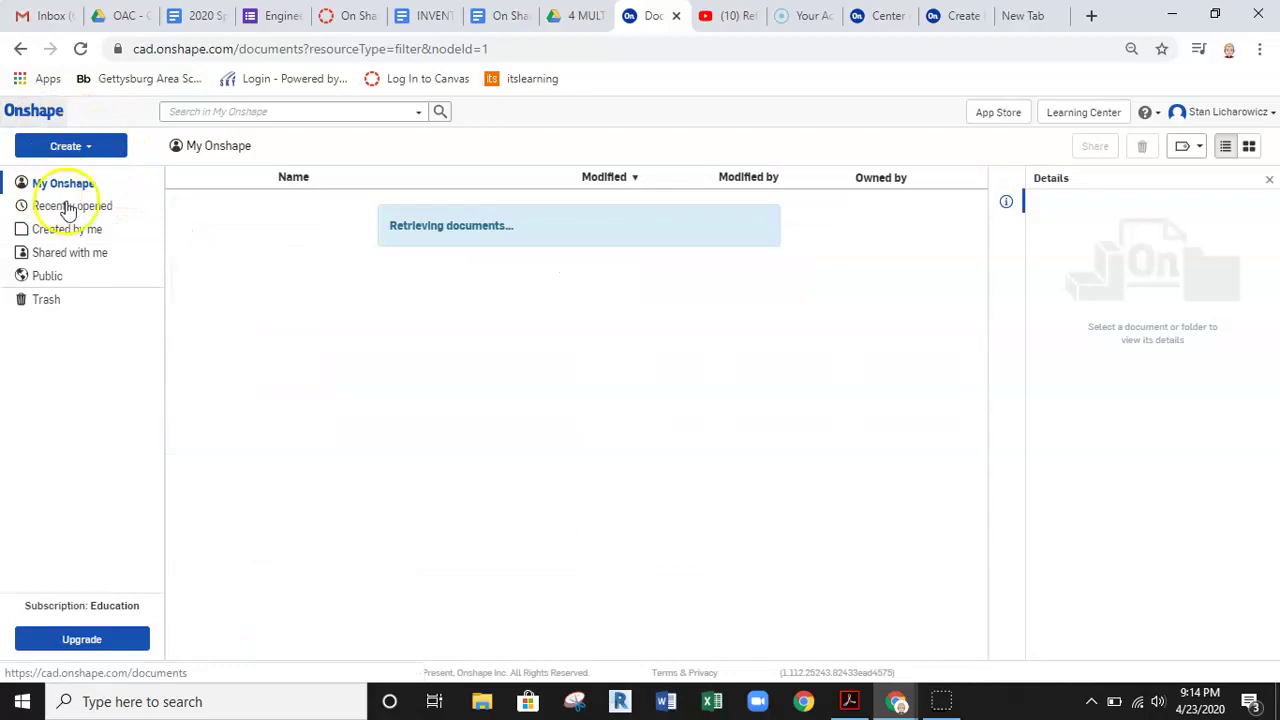
left_click(66, 147)
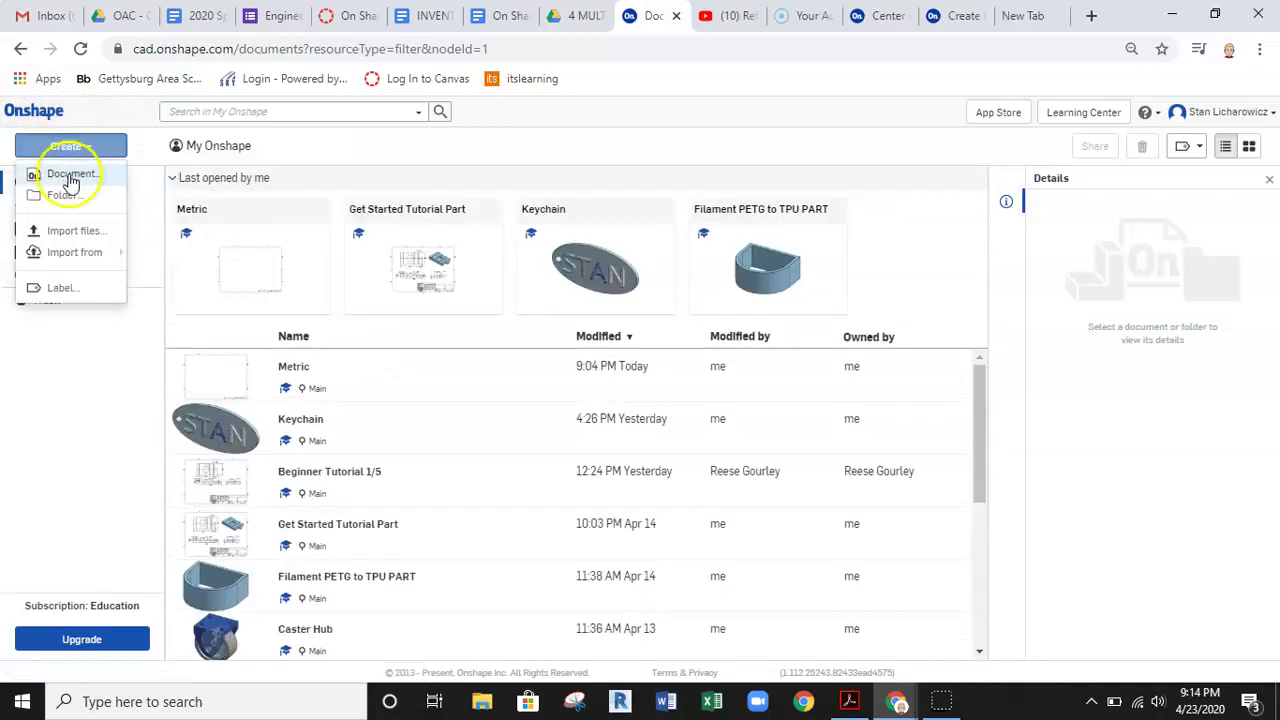
left_click(70, 176)
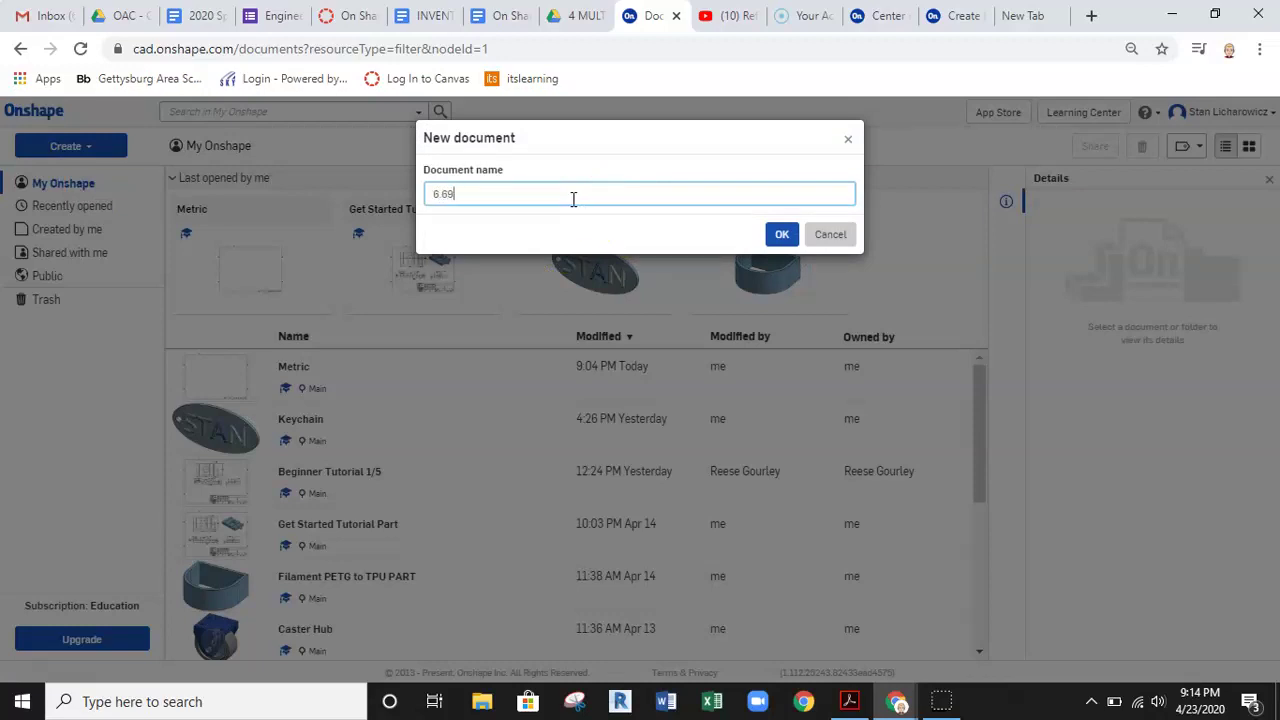
type("6.69 Frame Guide")
key("Return")
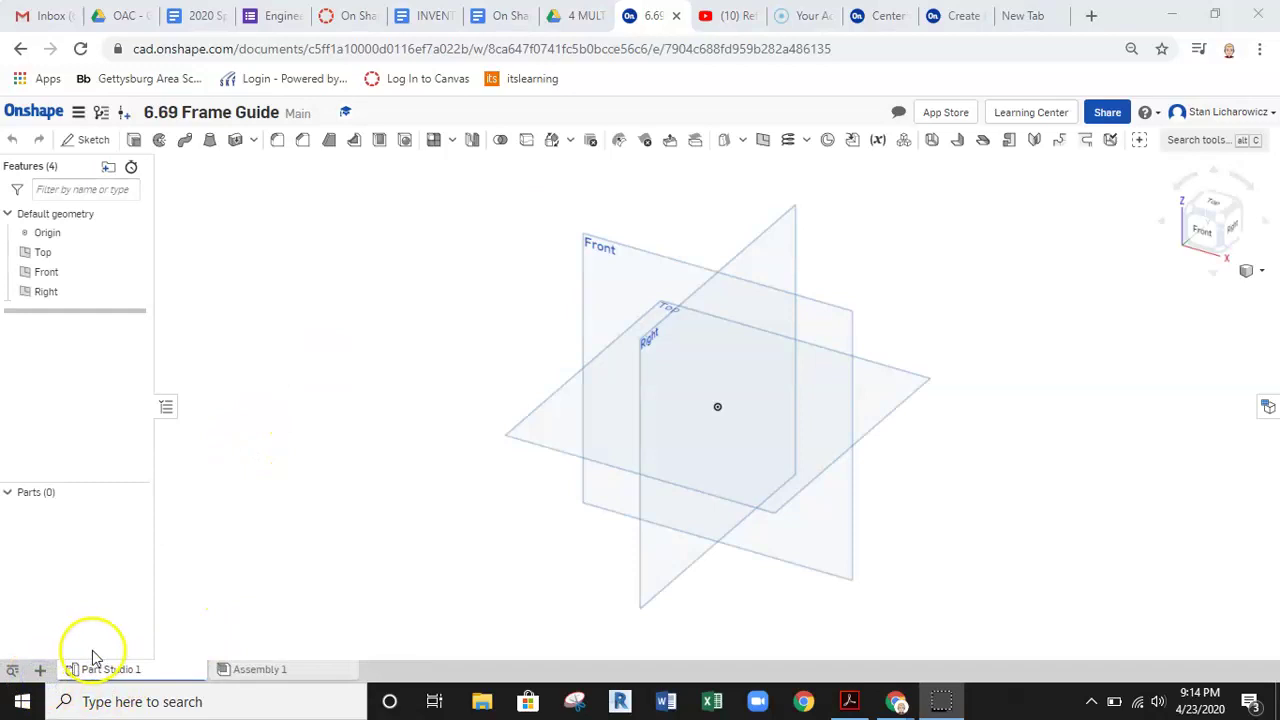
Detach the assignment document into its own browser window and narrow it so the Frame Guide drawing stays visible.
left_click(495, 15)
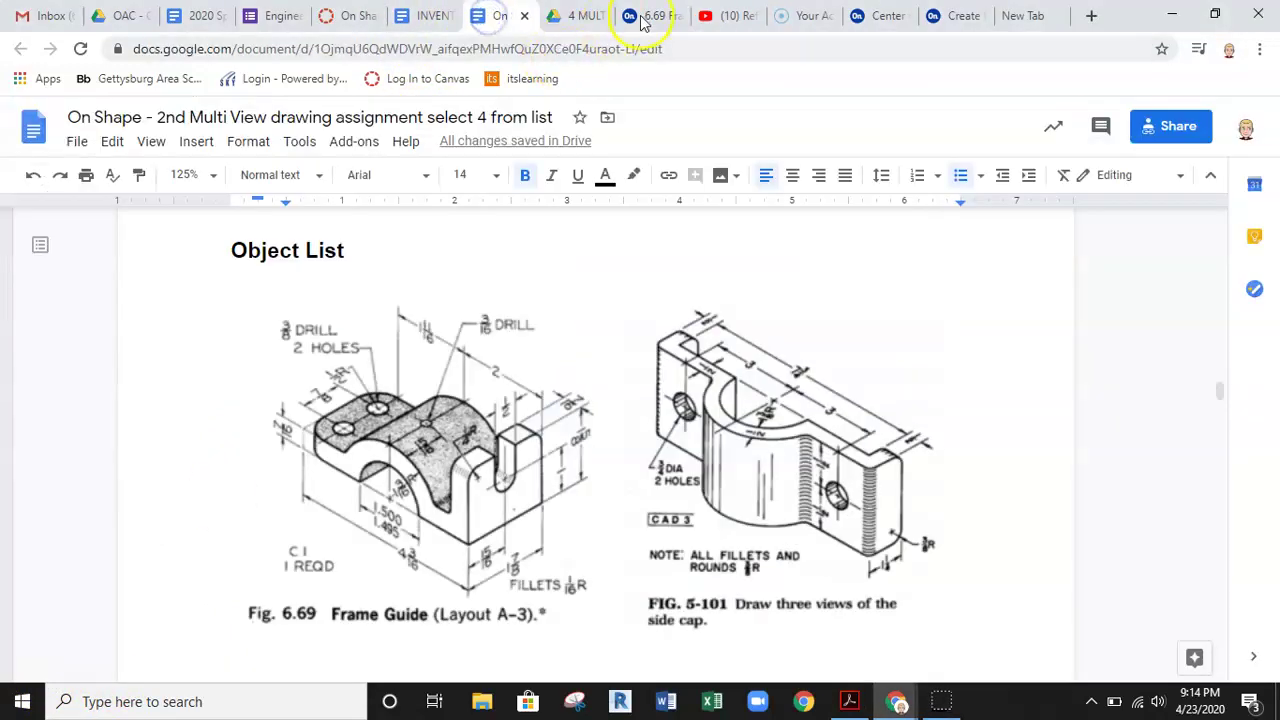
left_click_drag(492, 22, 194, 68)
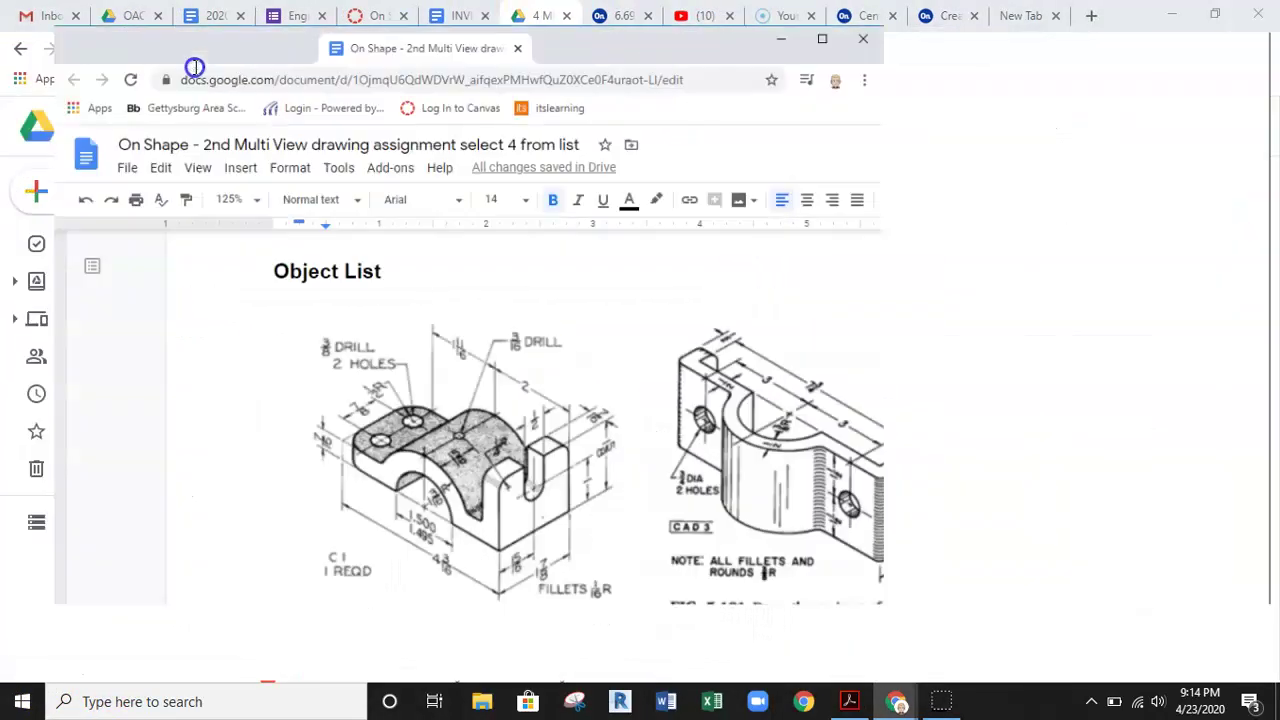
left_click(1215, 14)
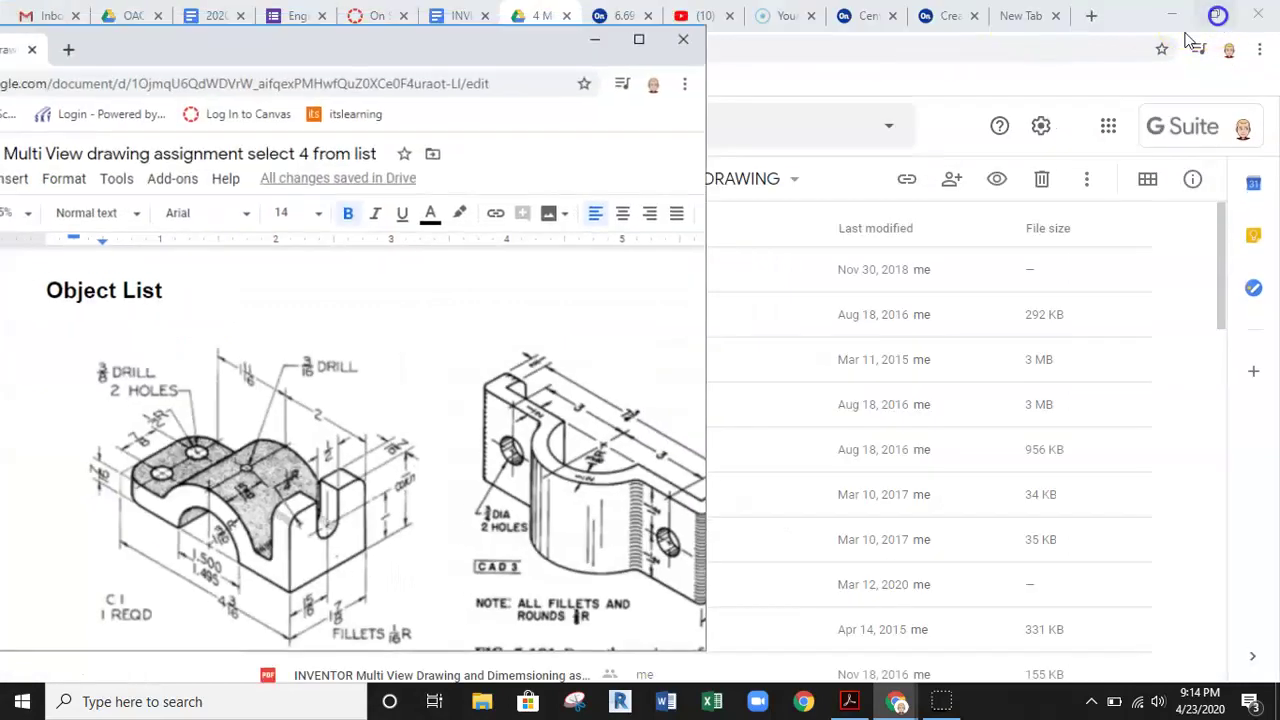
left_click_drag(590, 63, 528, 51)
left_click_drag(648, 302, 455, 297)
left_click_drag(319, 45, 439, 45)
left_click(465, 44)
Return to the Onshape 6.69 Frame Guide document and arrange its window beside the assignment drawing.
left_click(610, 16)
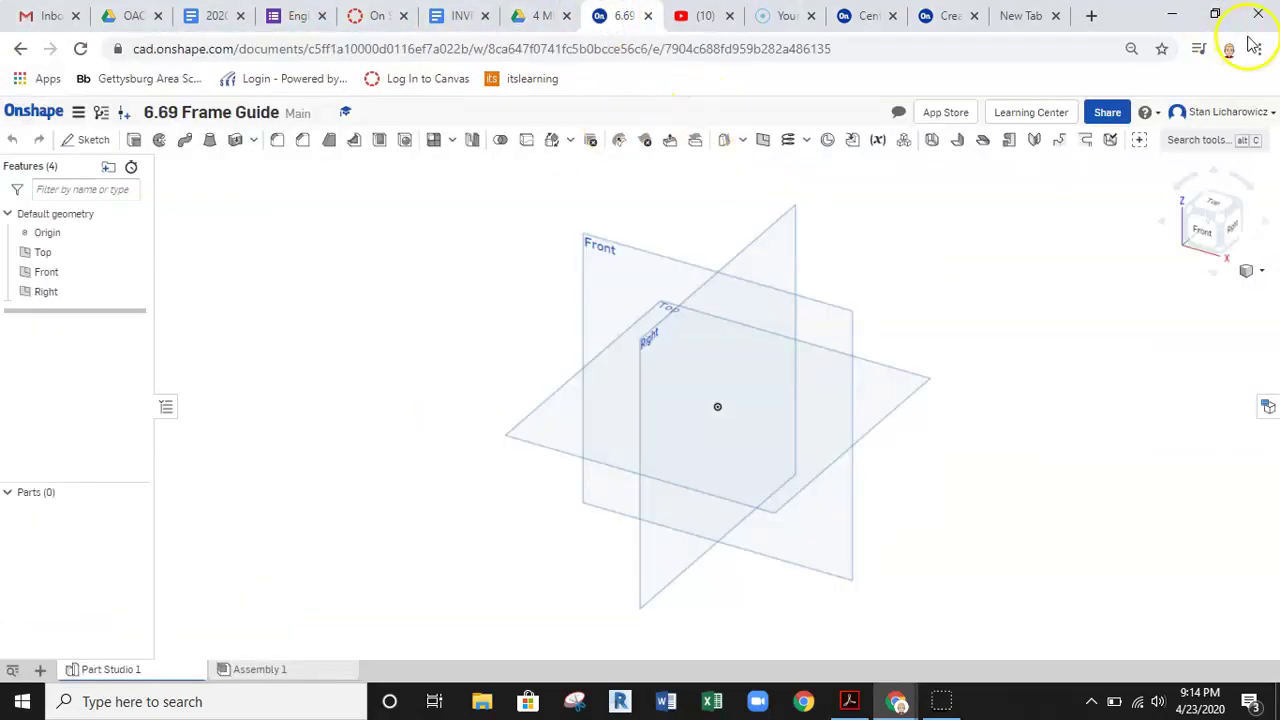
left_click(1215, 14)
left_click_drag(1068, 70, 1190, 74)
left_click_drag(303, 66, 246, 70)
left_click(1166, 74)
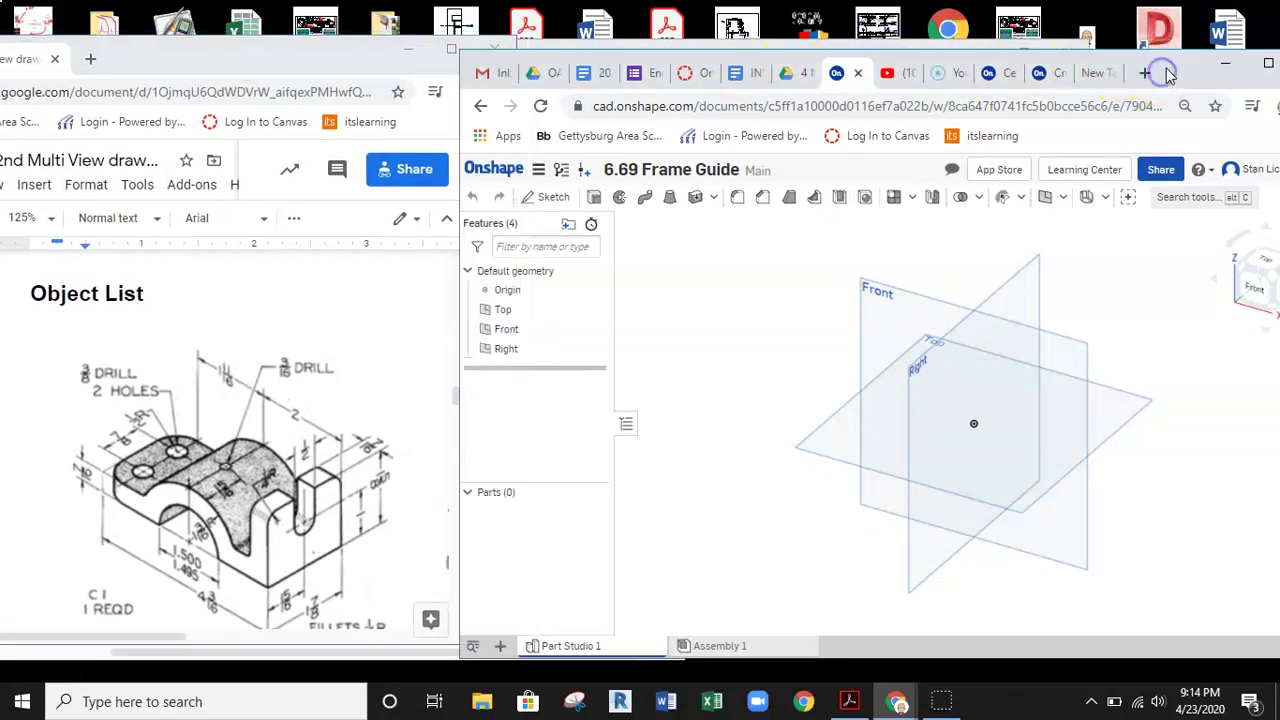
left_click_drag(1180, 80, 1140, 73)
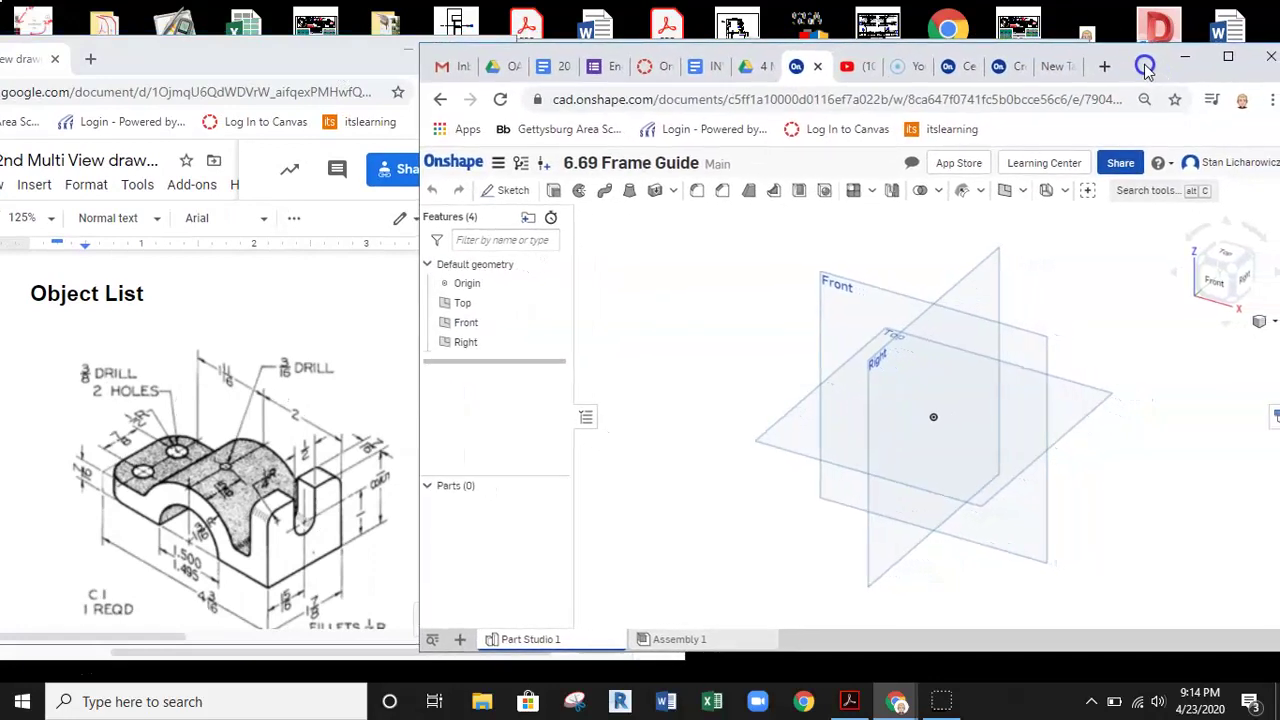
Start a sketch on the Front plane, view it face-on, and draw a horizontal line about 3.217 in long through the origin.
left_click(503, 193)
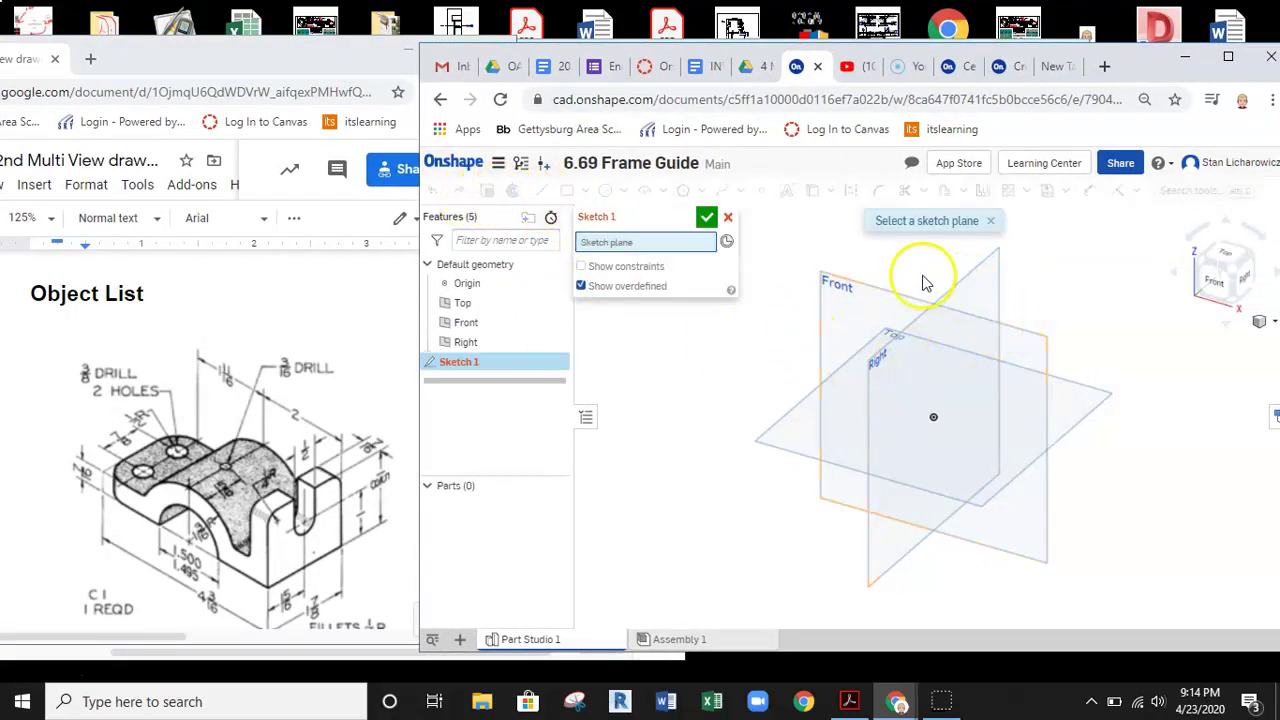
left_click(884, 295)
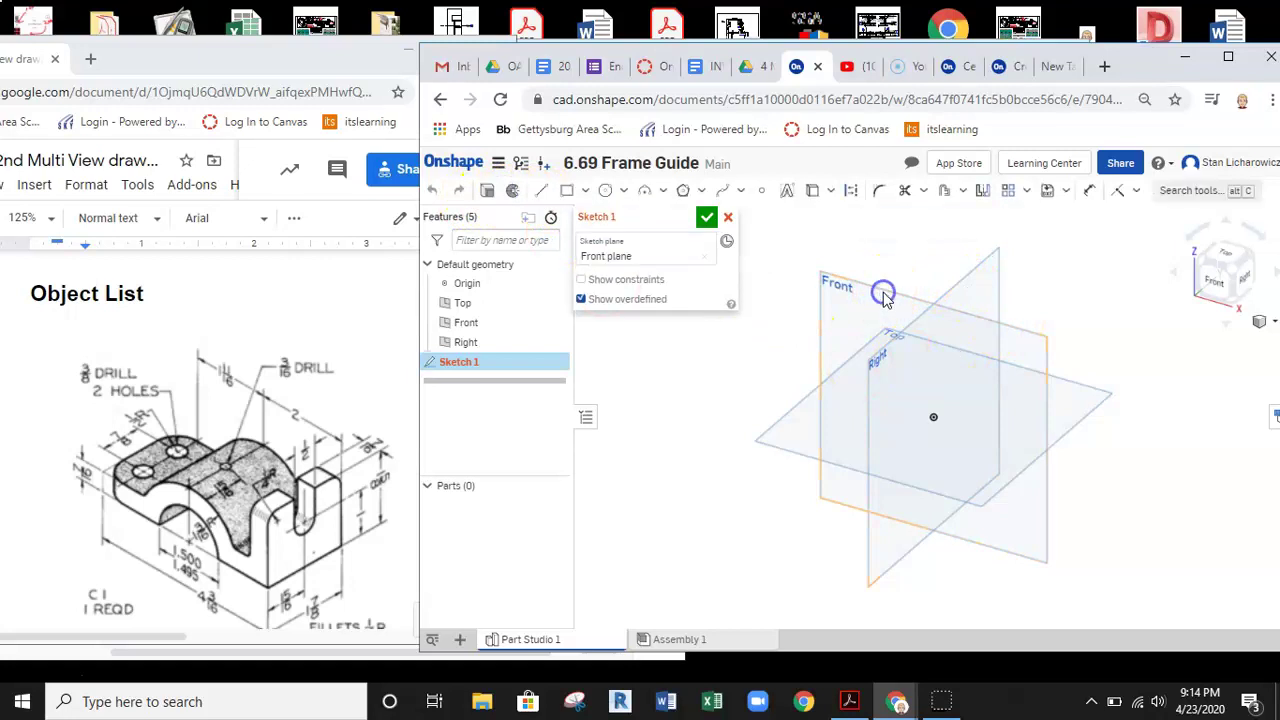
left_click(1218, 285)
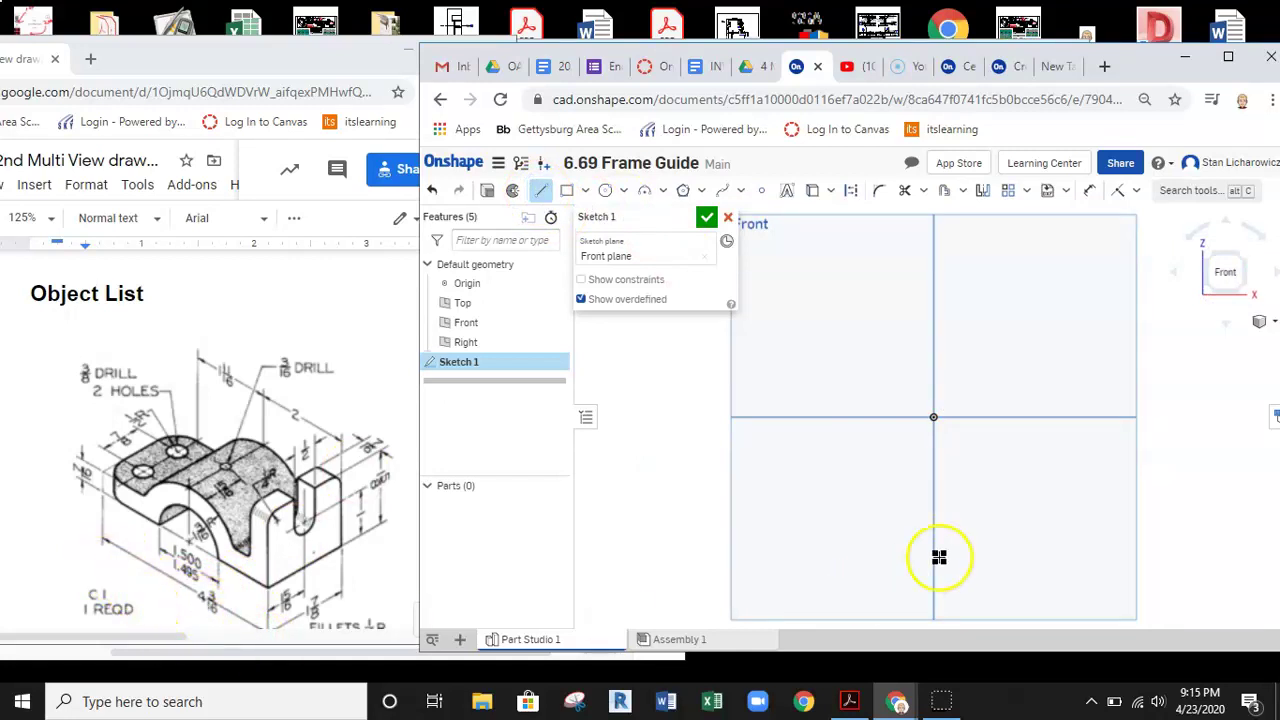
left_click(833, 418)
left_click(1050, 417)
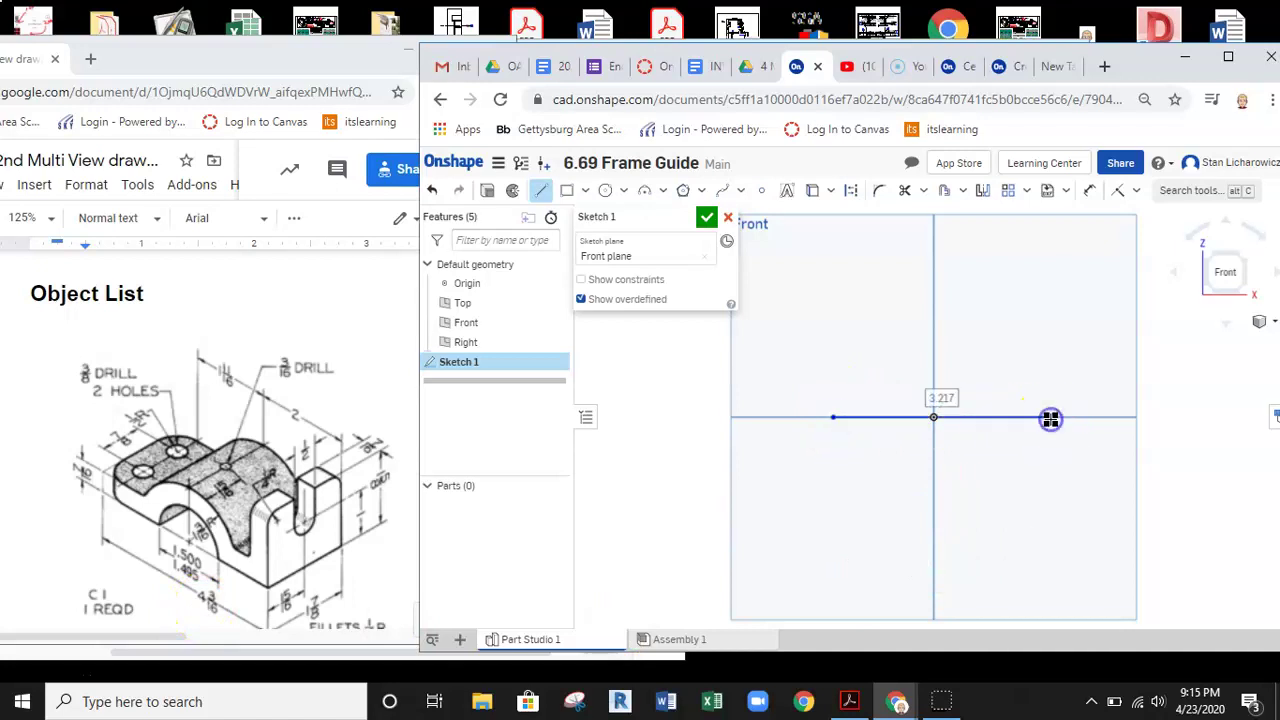
Dimension the horizontal line's length below it as 4+3/16 in.
left_click(1089, 190)
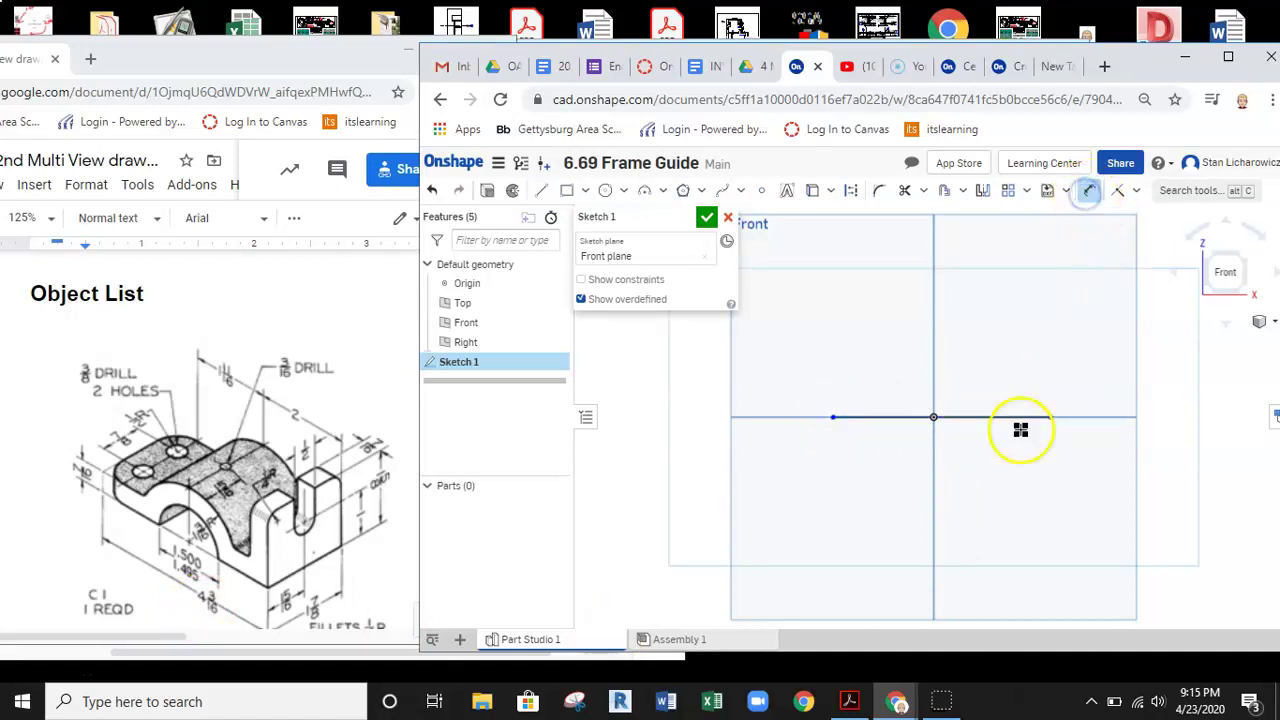
left_click(1007, 417)
left_click(979, 484)
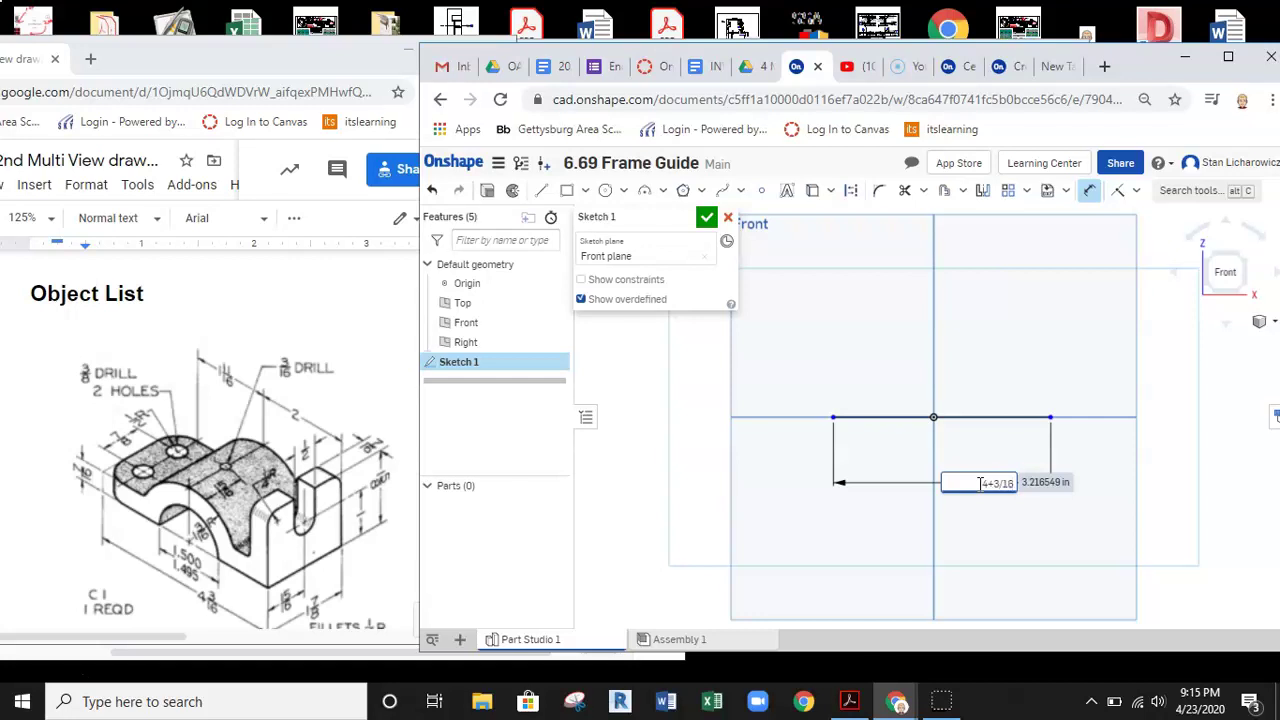
key("Return")
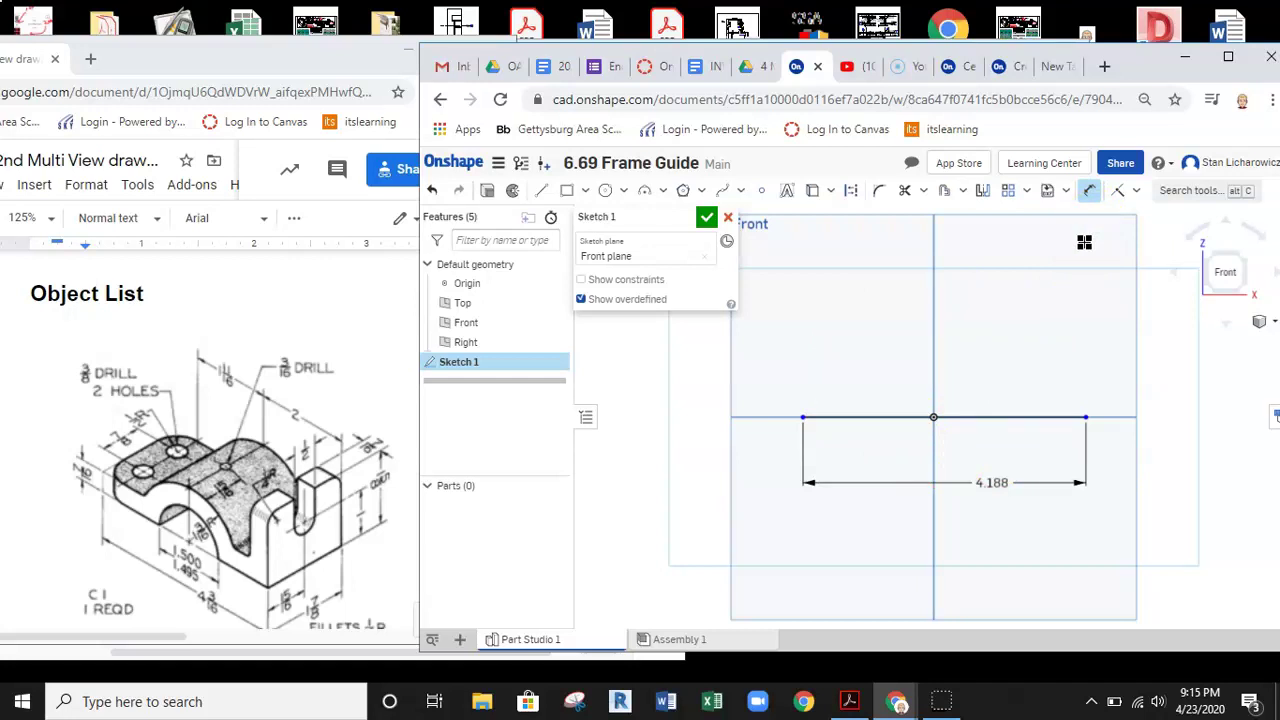
Draw a vertical construction line about 1.717 in long upward from the base line, starting just beside the origin.
left_click(1136, 191)
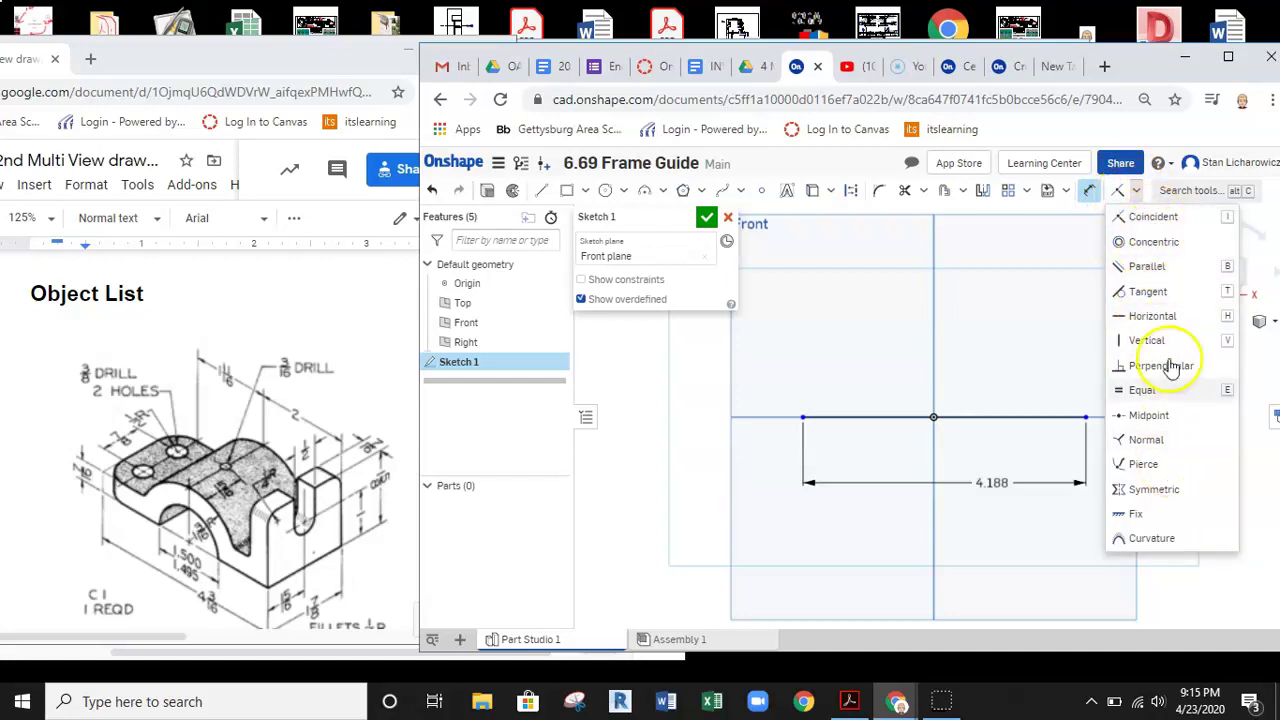
left_click(851, 193)
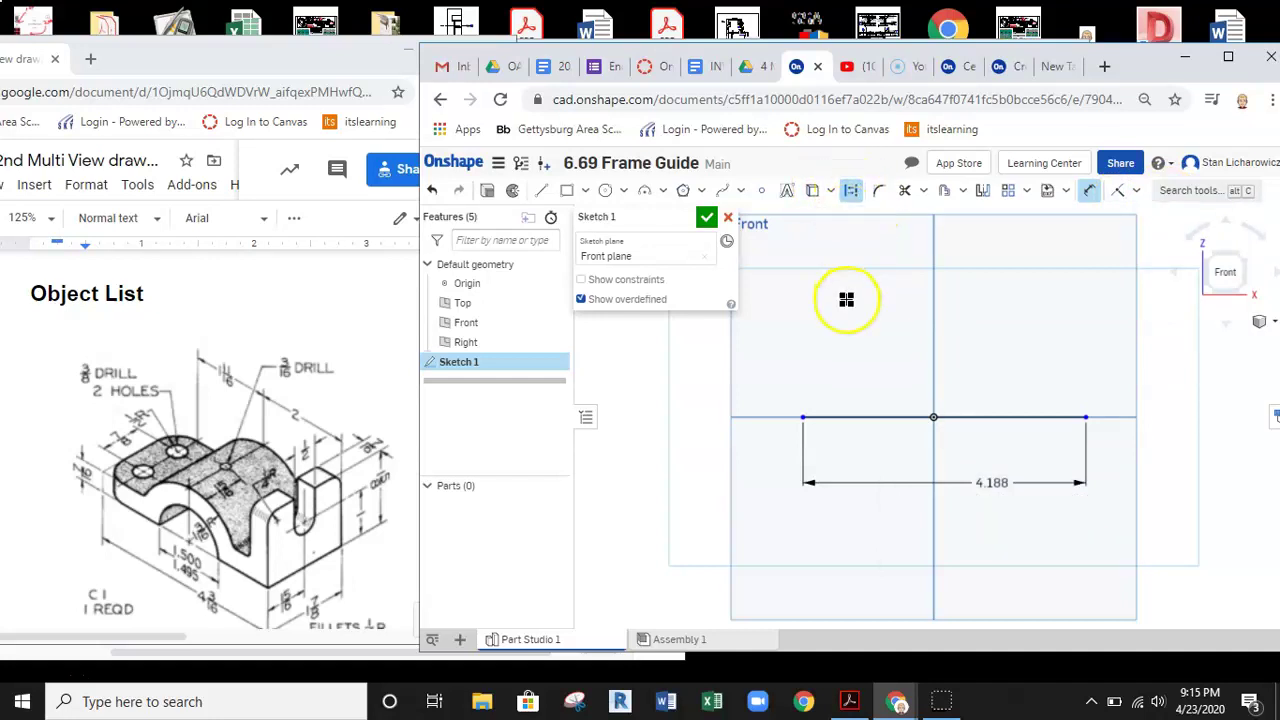
left_click(540, 191)
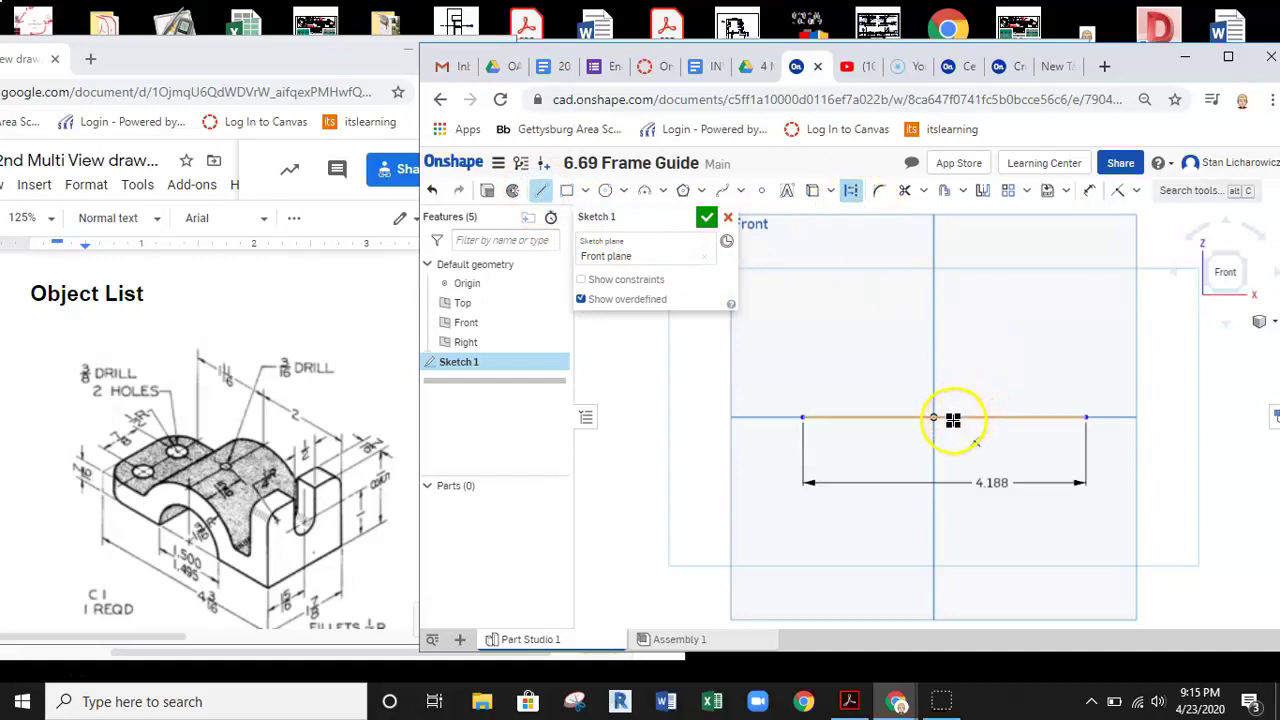
scroll(953, 420, "up", 3)
scroll(935, 415, "up", 3)
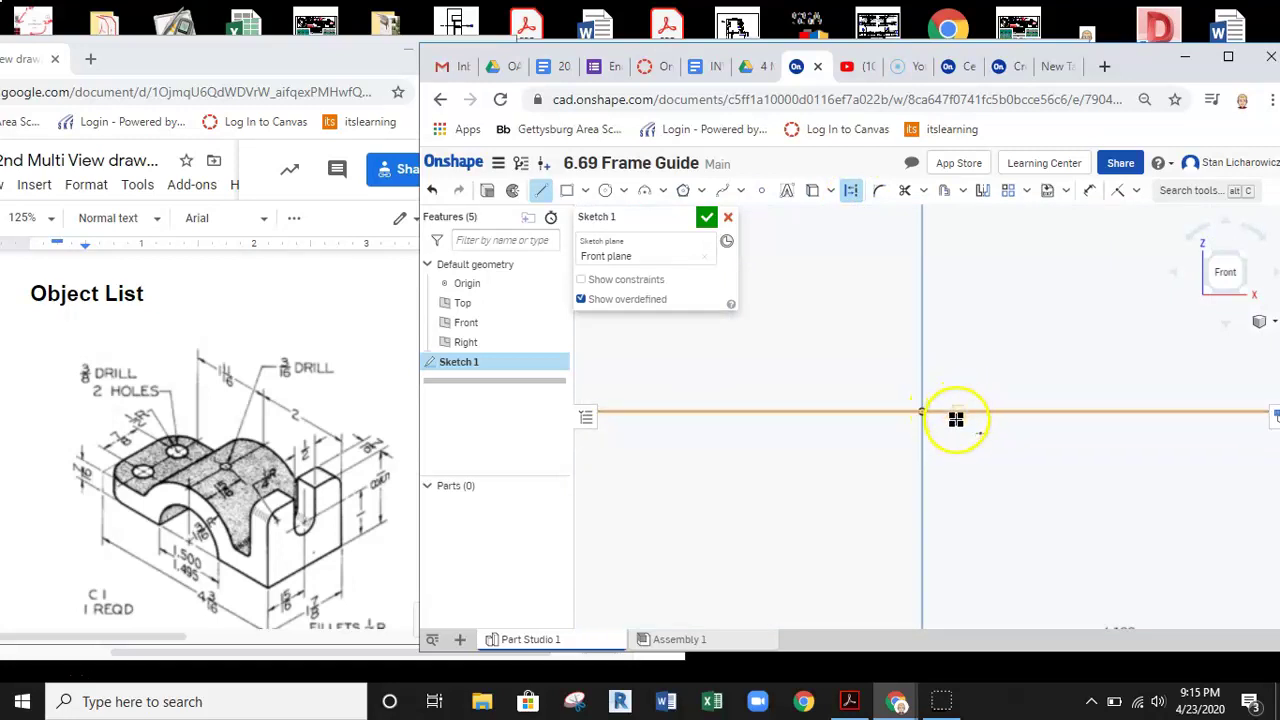
left_click(959, 412)
scroll(966, 354, "down", 3)
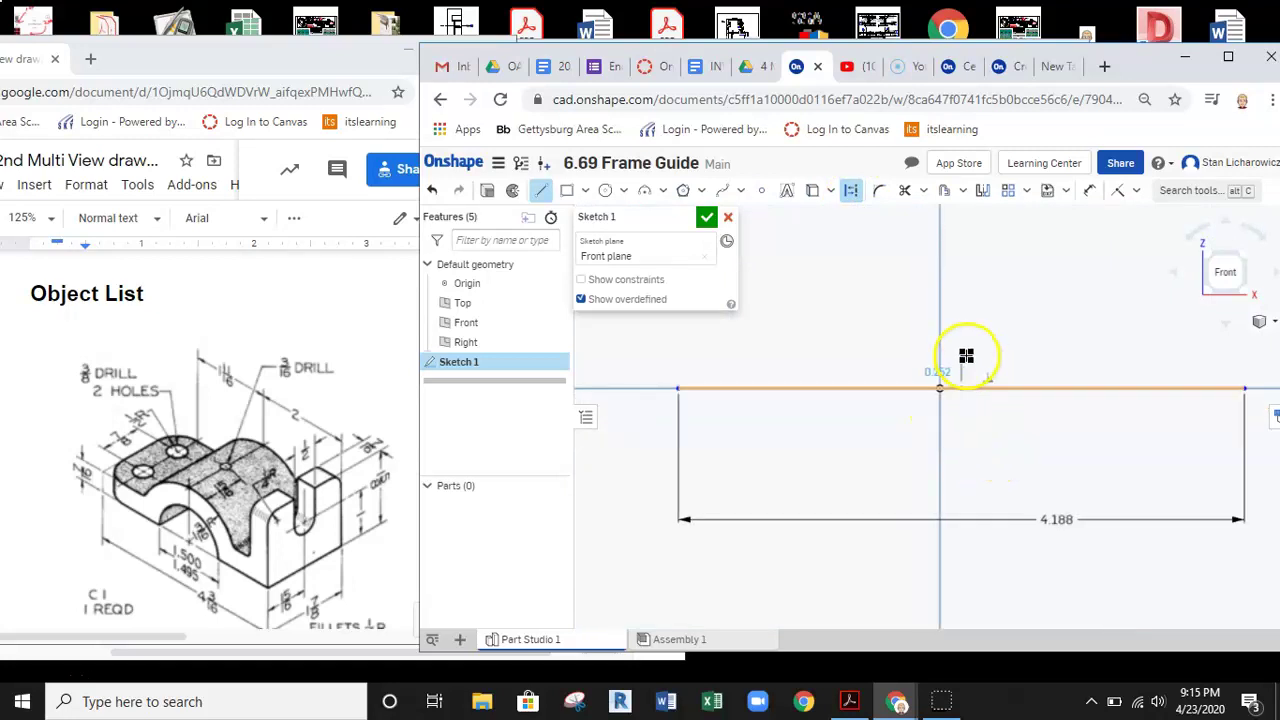
left_click(962, 265)
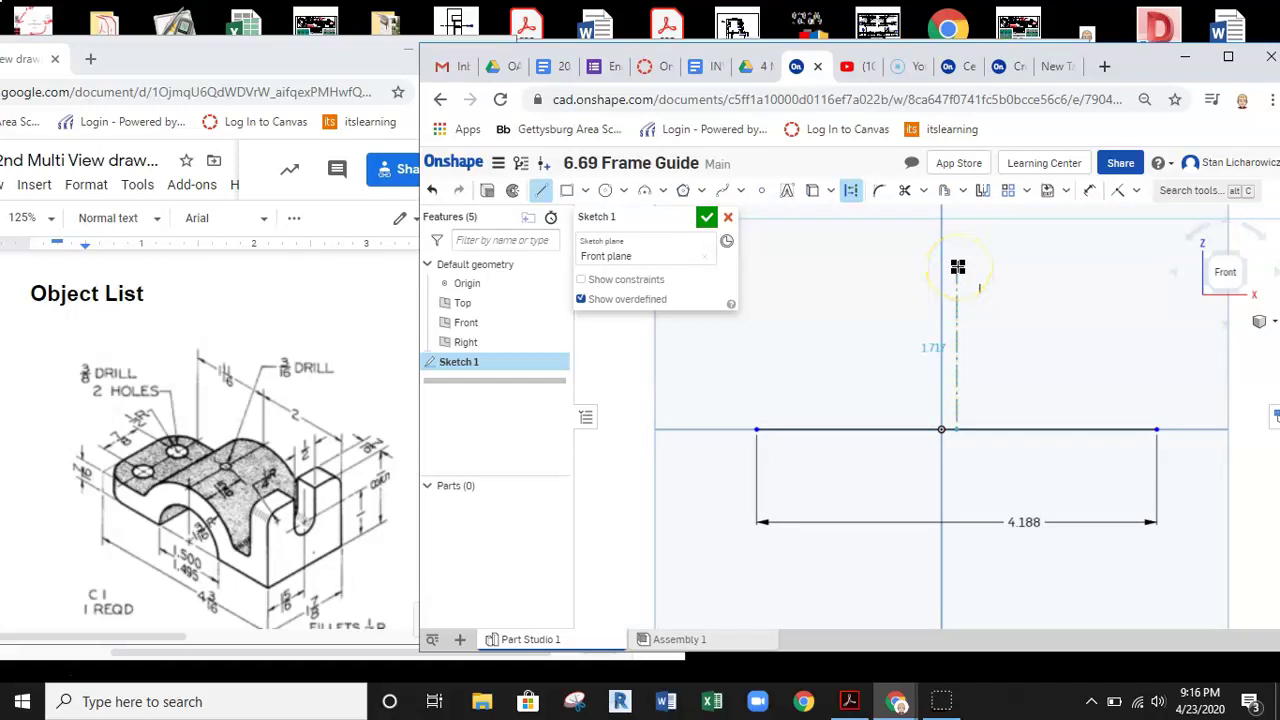
left_click(957, 267)
middle_click_drag(1020, 374, 991, 393)
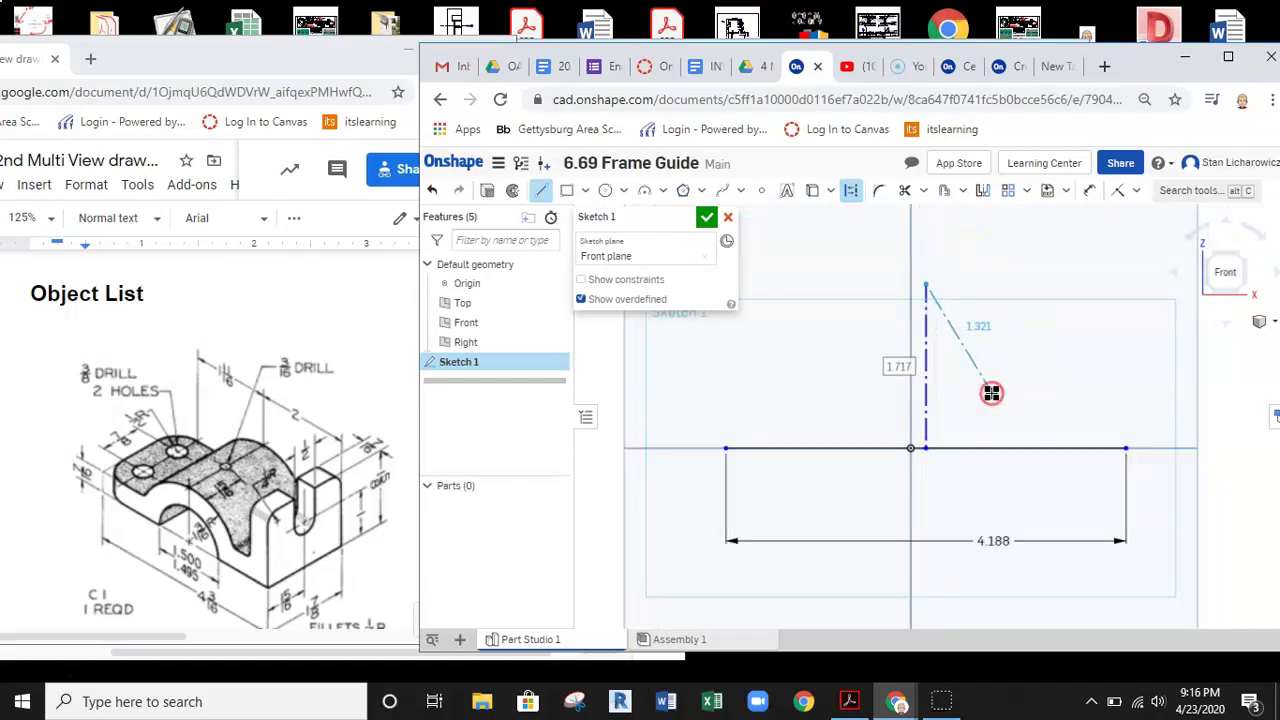
key("Escape")
scroll(1006, 391, "down", 2)
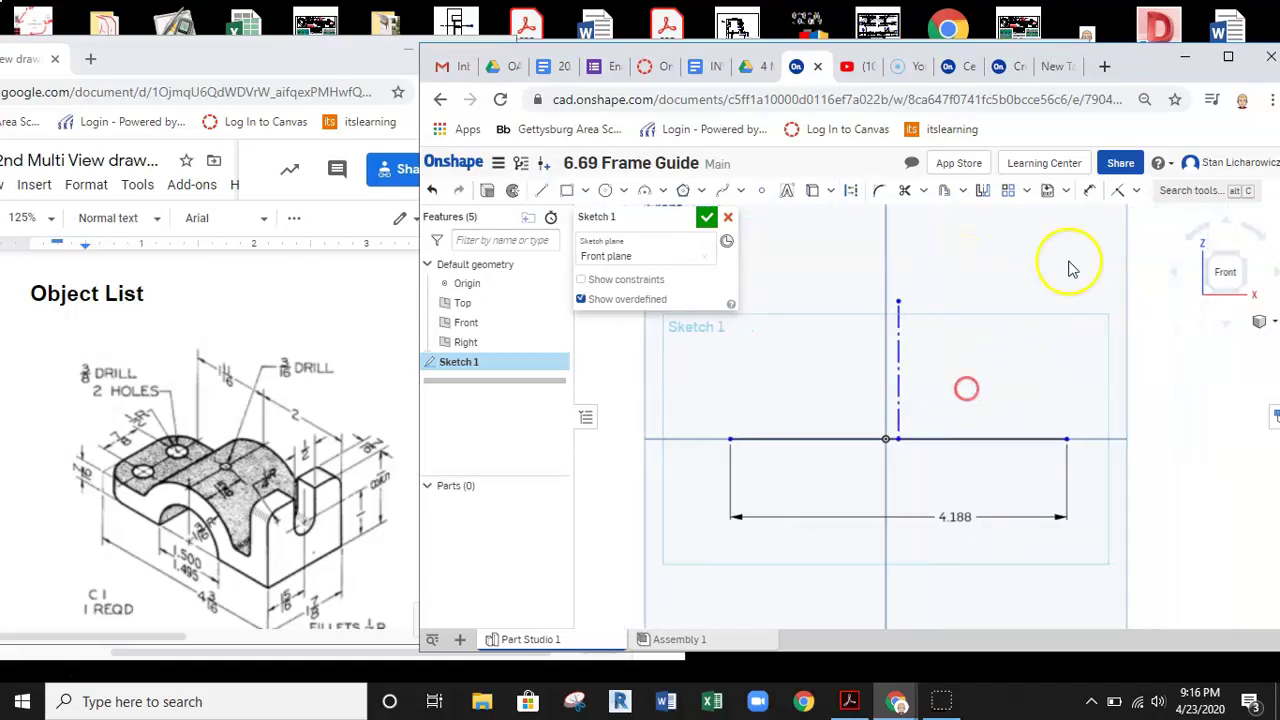
Make the lower endpoint of the vertical construction line coincident with the origin.
left_click(1130, 193)
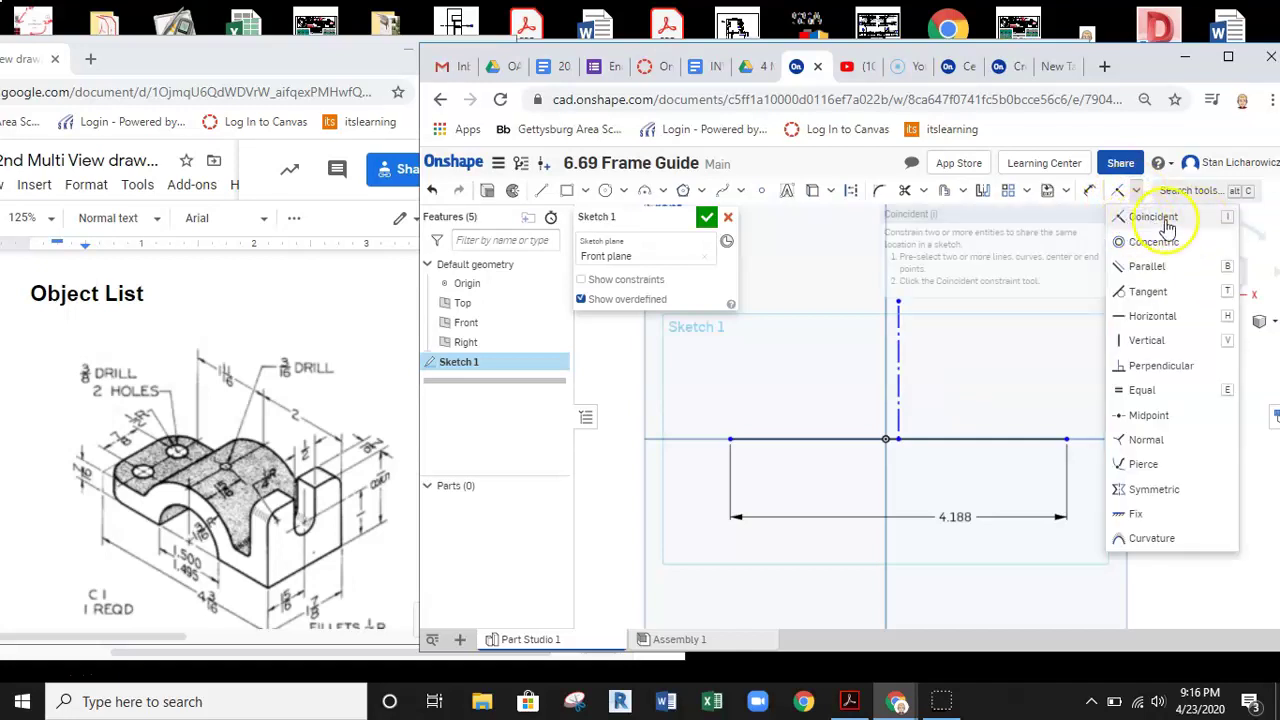
left_click(1155, 220)
scroll(903, 452, "up", 3)
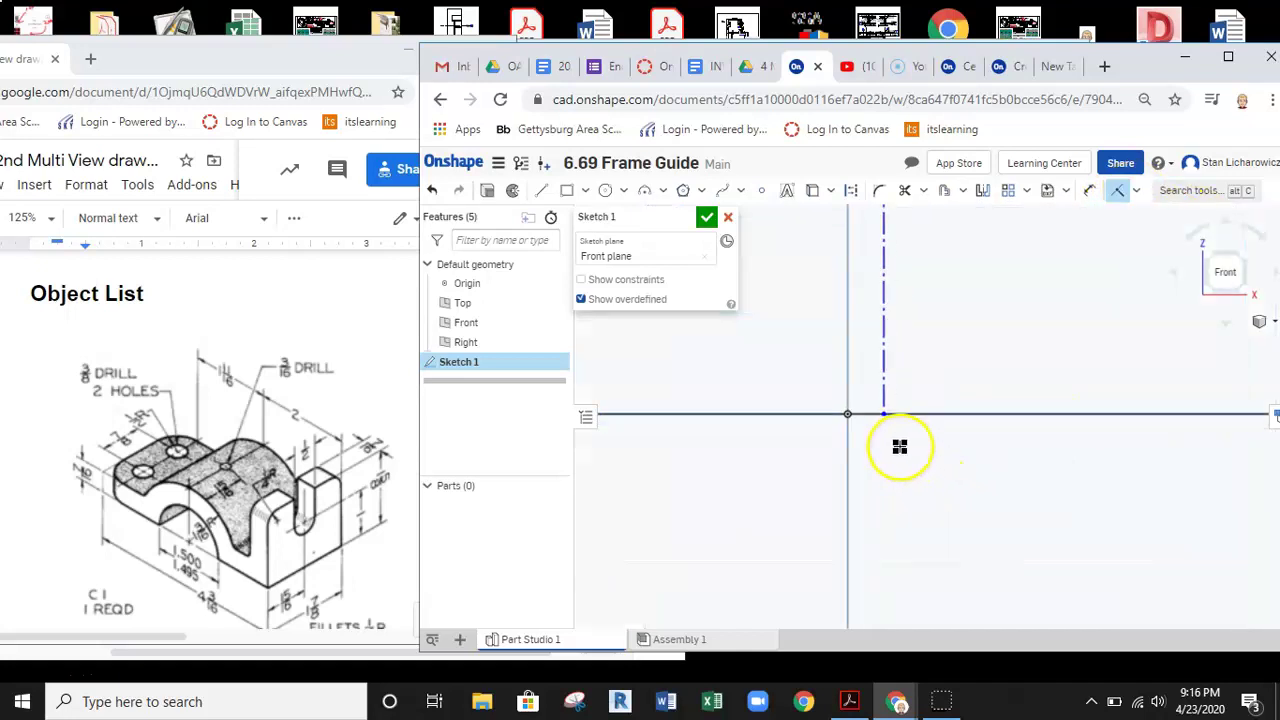
left_click(869, 395)
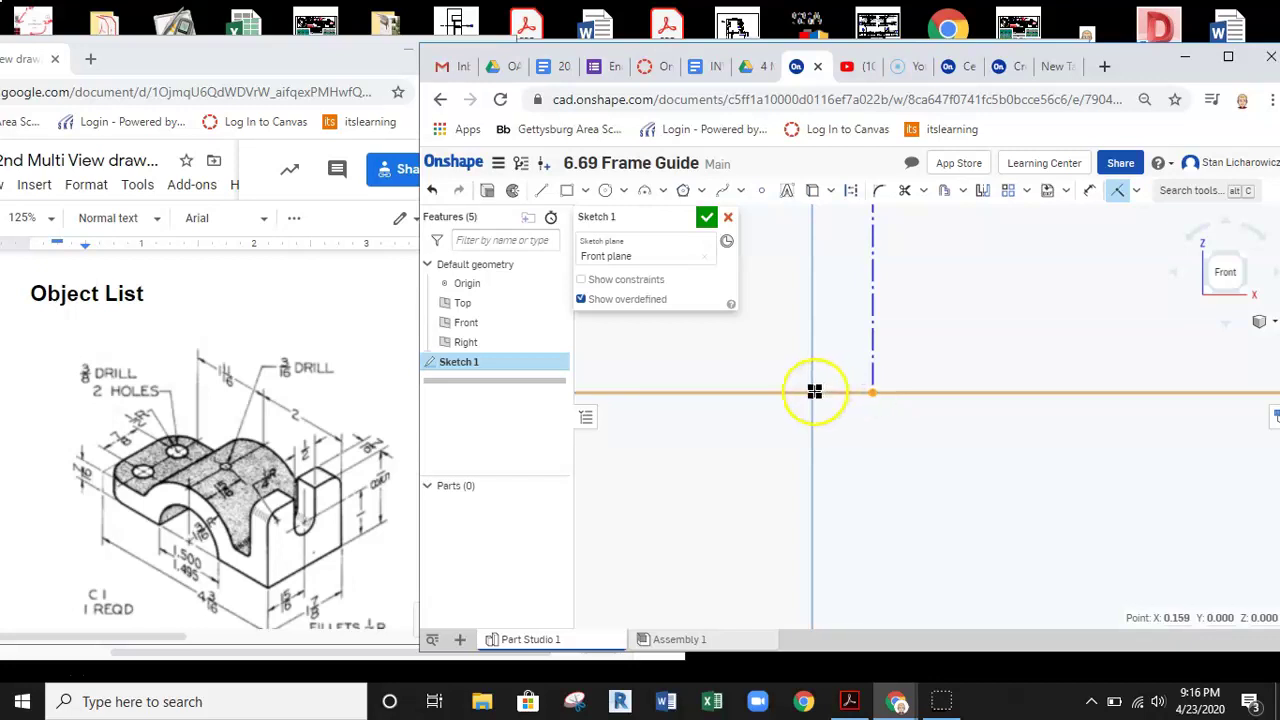
left_click(812, 392)
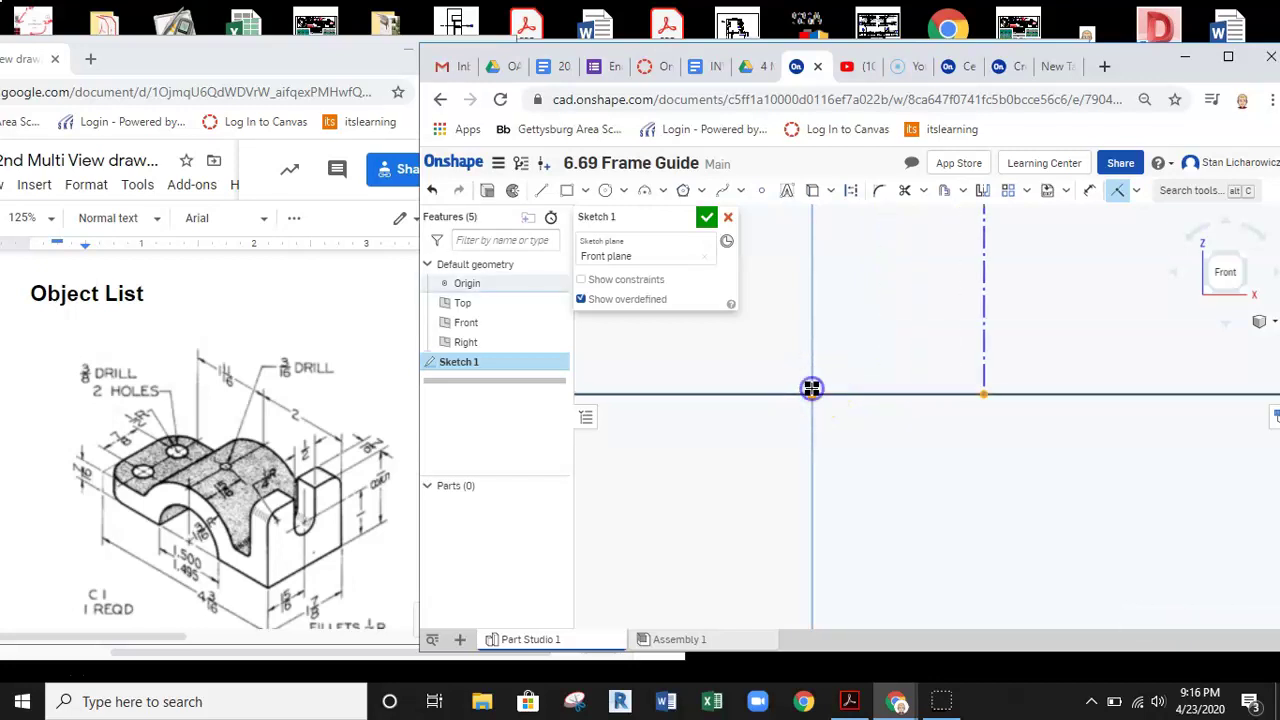
scroll(812, 389, "down", 8)
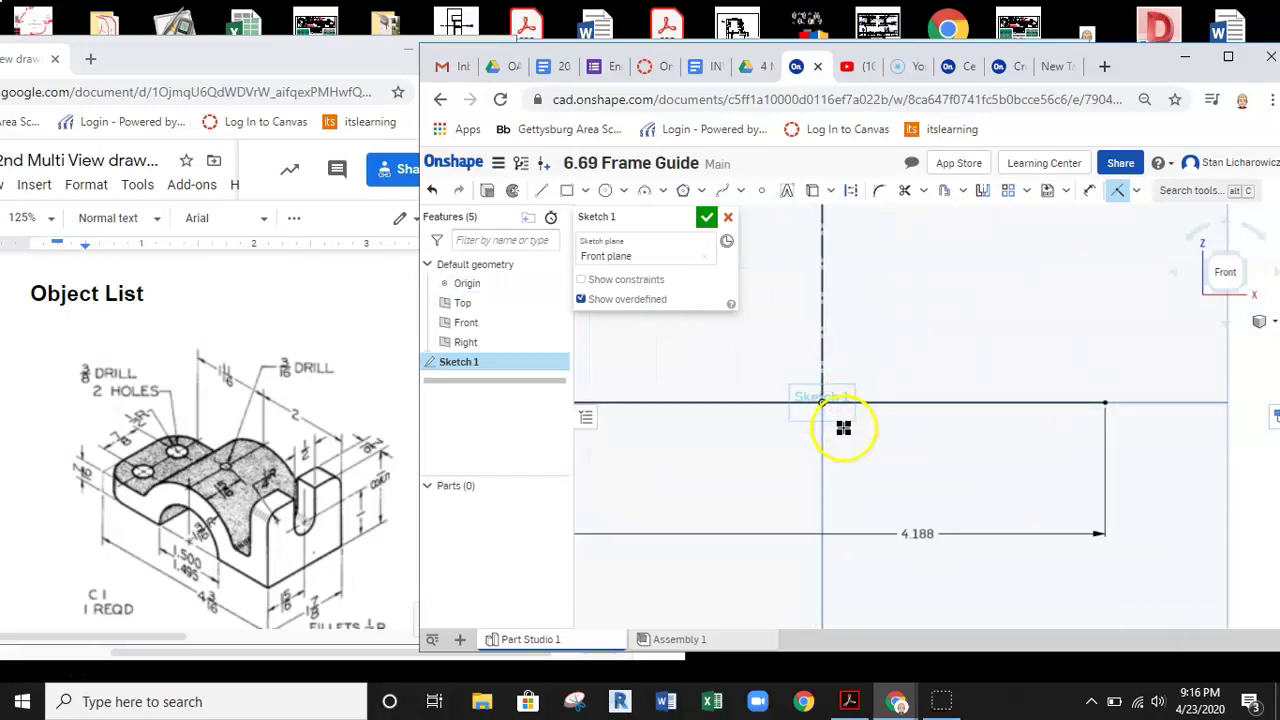
scroll(887, 453, "down", 2)
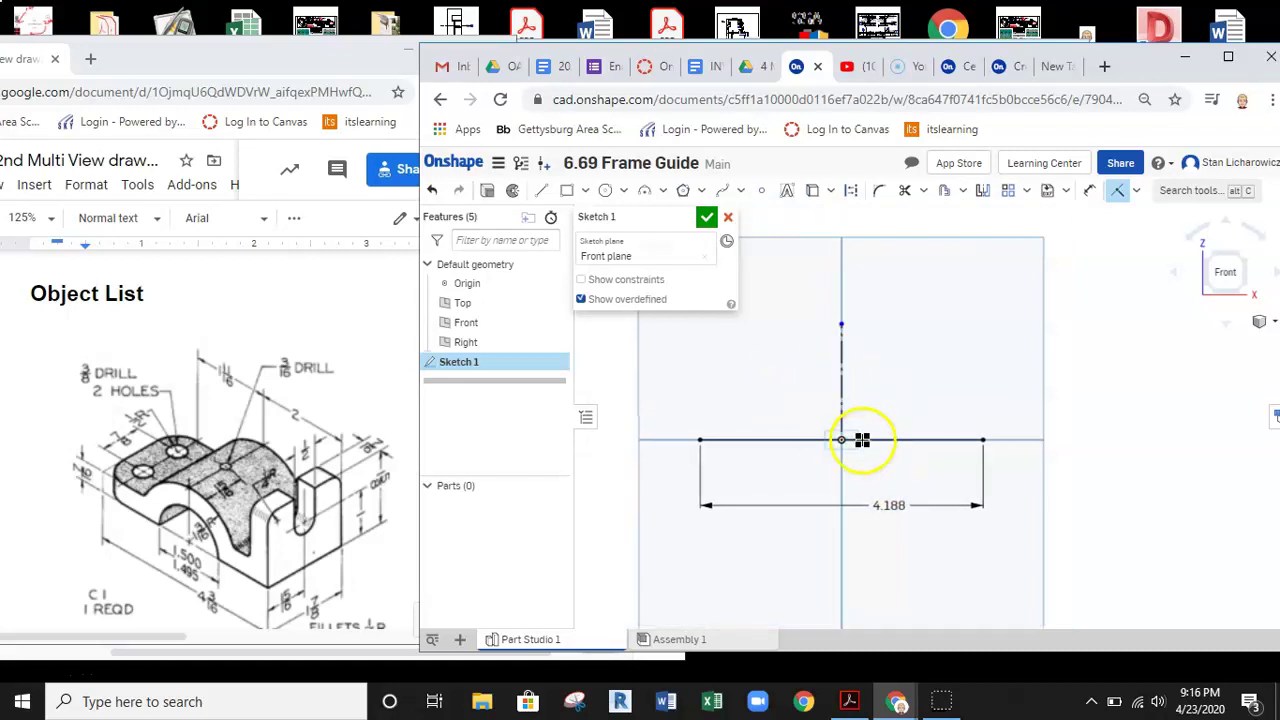
middle_click_drag(895, 395, 906, 406)
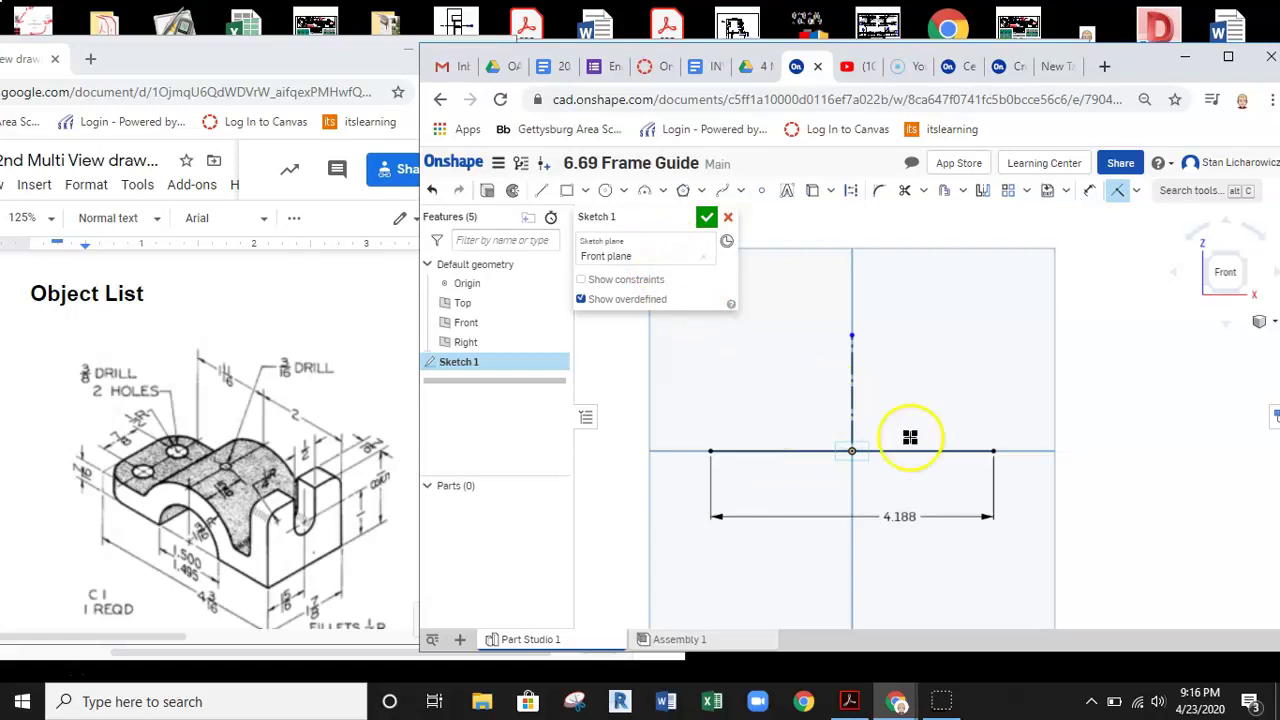
scroll(886, 423, "up", 3)
middle_click_drag(891, 434, 929, 435)
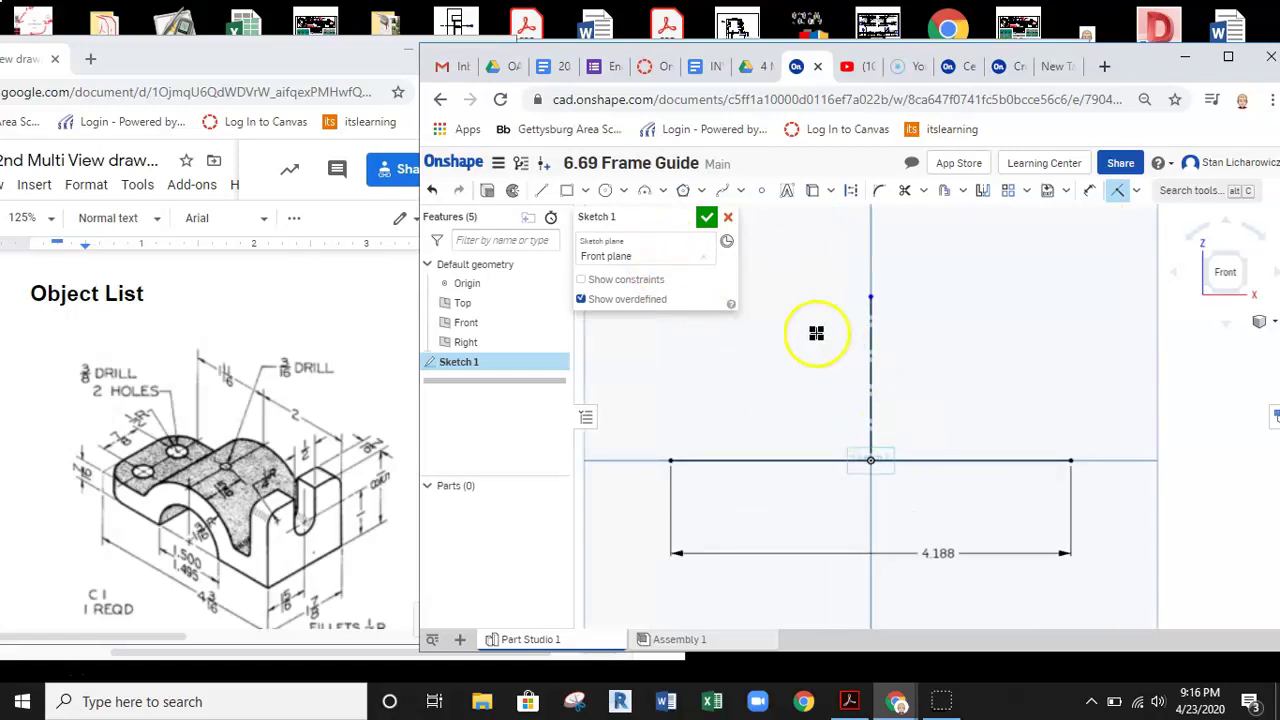
Draw a circle centred on the origin and dimension its diameter as 1.5 in.
left_click(606, 192)
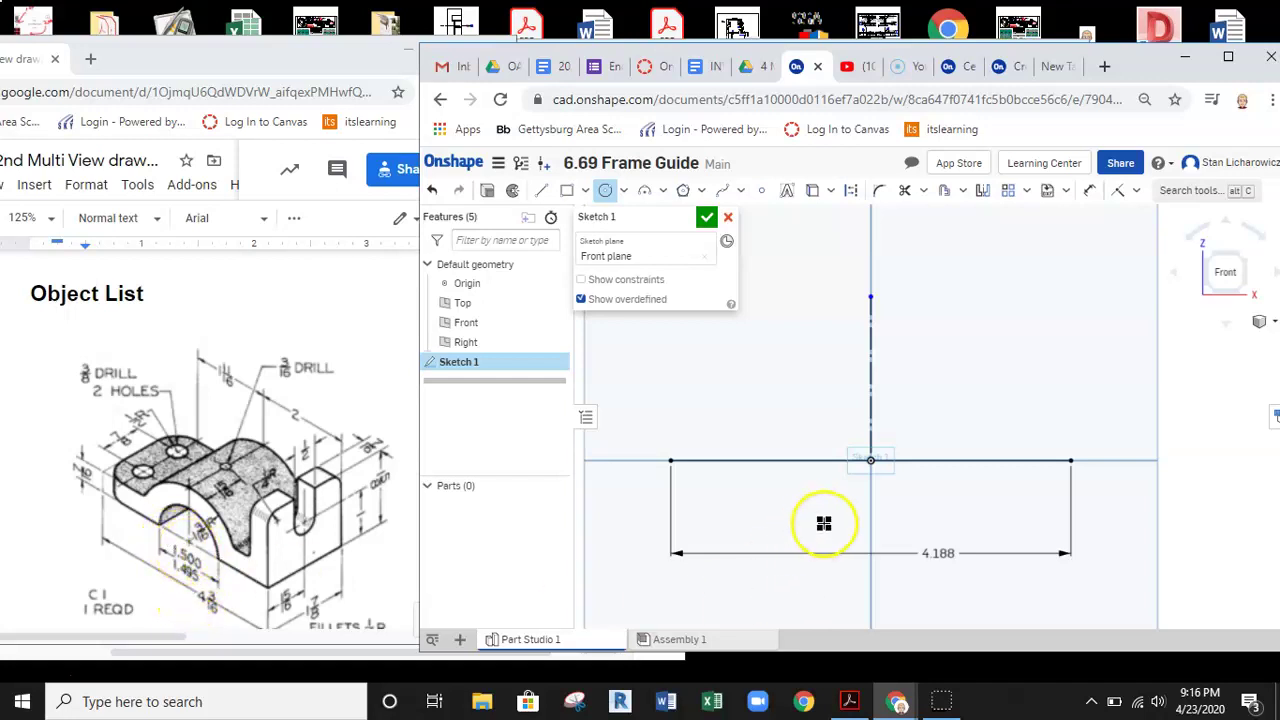
left_click(871, 461)
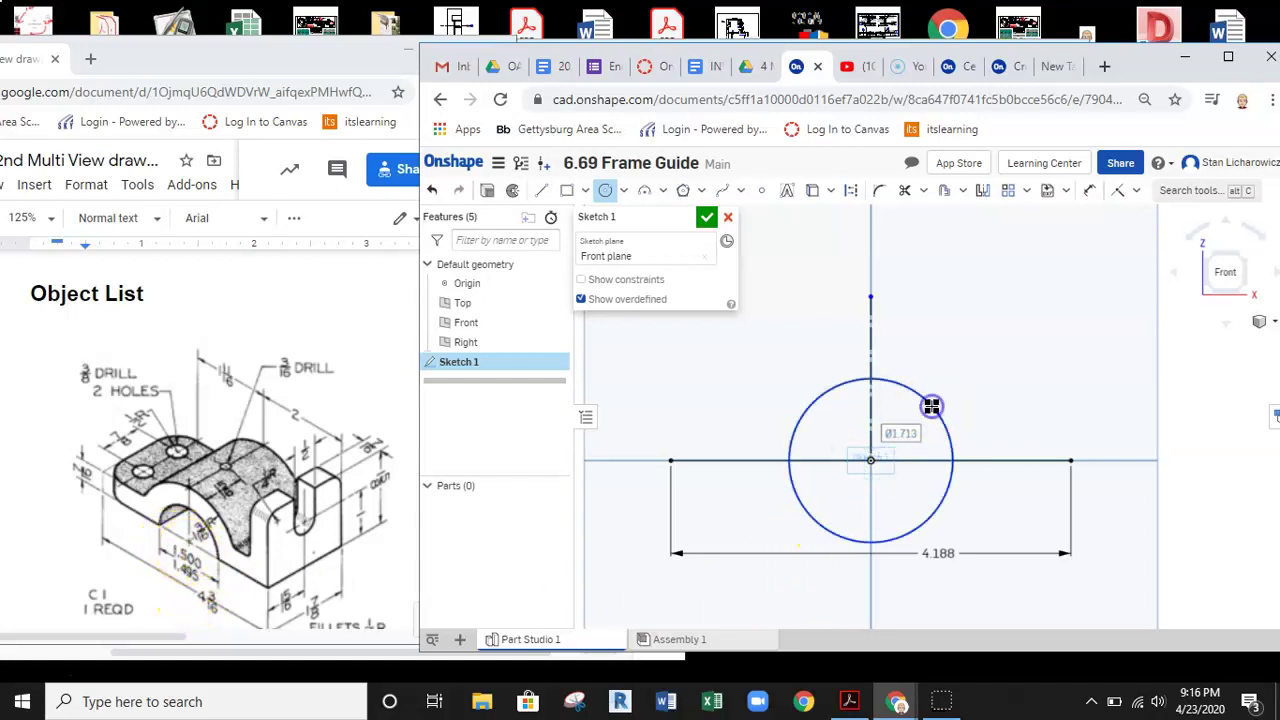
left_click(930, 405)
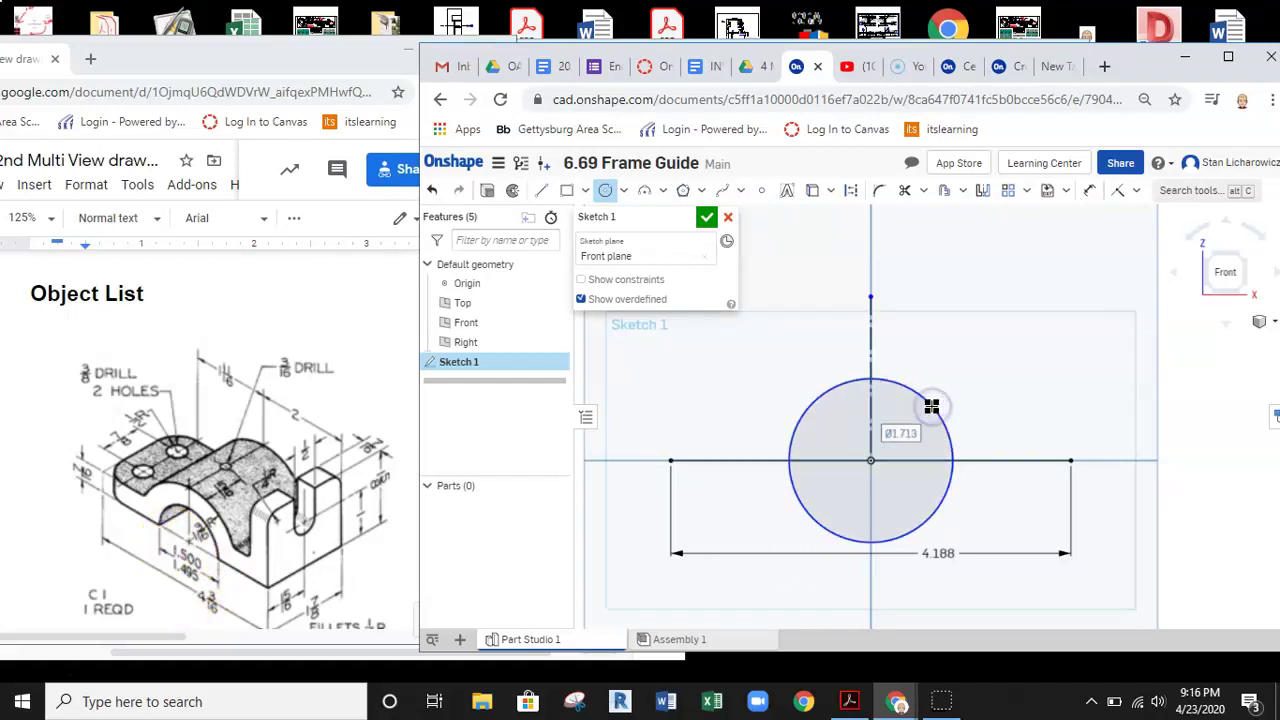
left_click(1087, 191)
left_click(928, 405)
left_click(960, 360)
type("1.5")
key("Return")
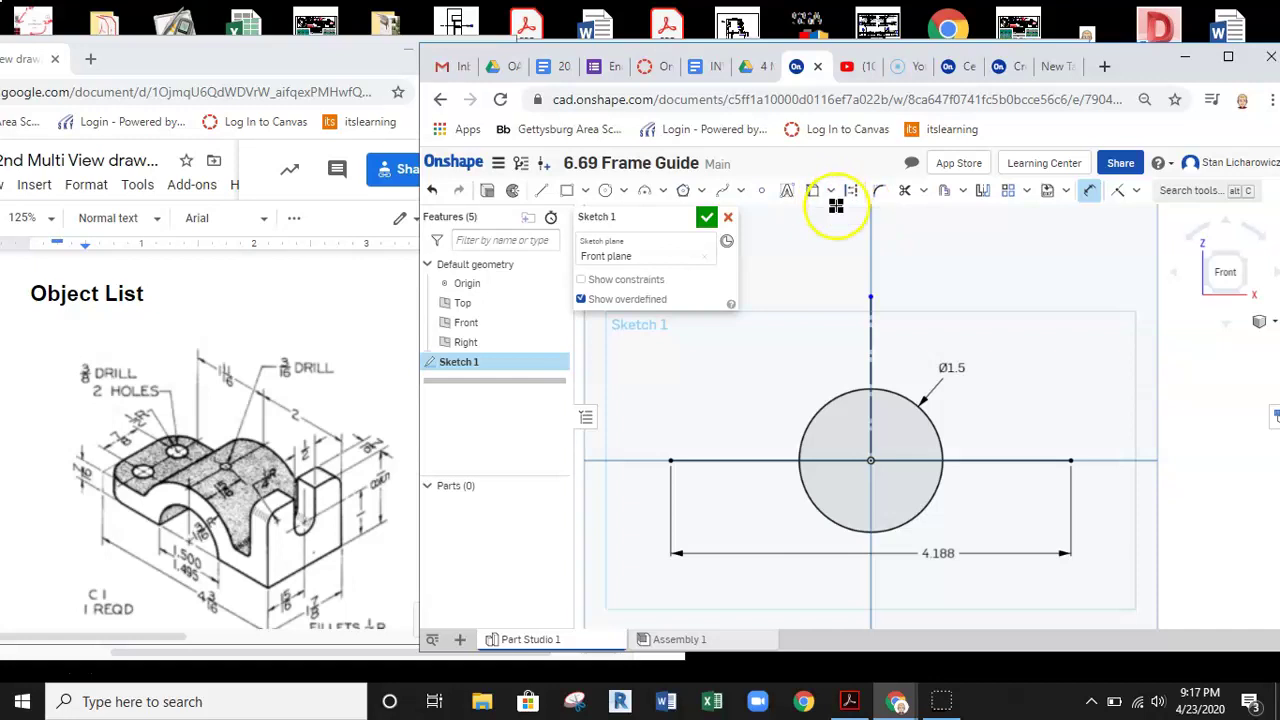
Offset the horizontal base line upward by 7/16 in.
left_click(945, 191)
left_click(747, 460)
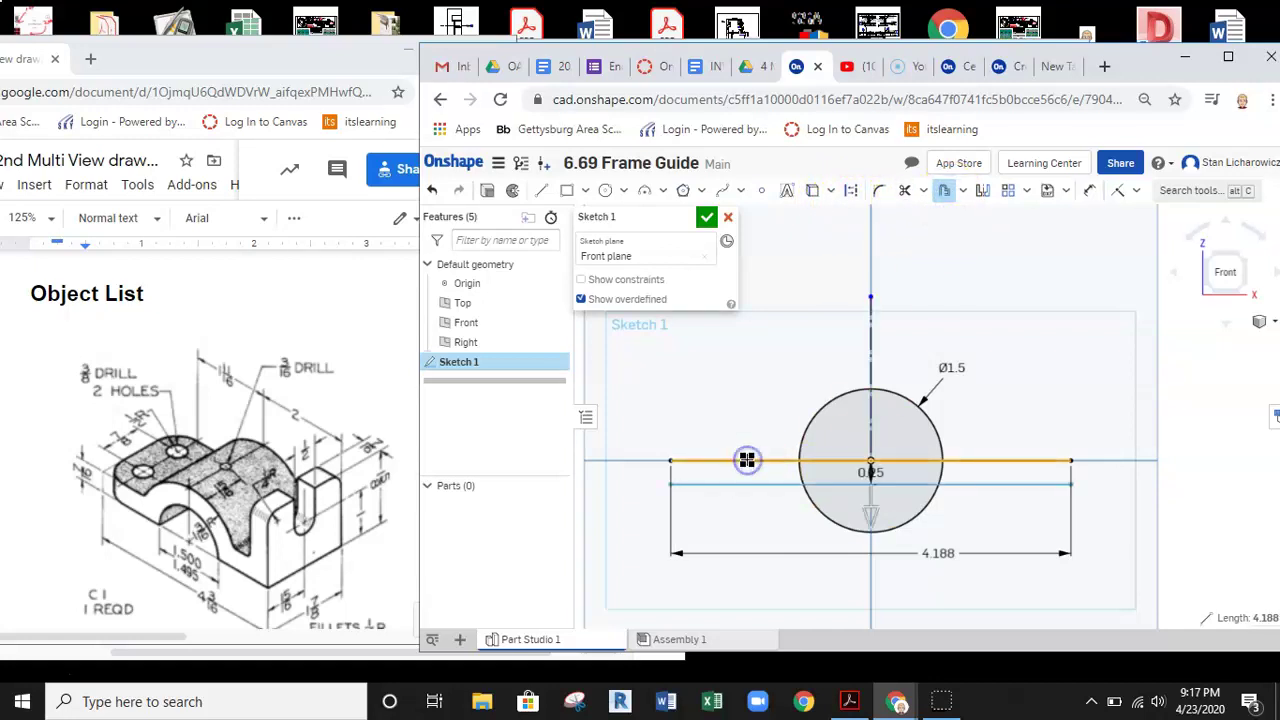
left_click(885, 460)
double_click(878, 409)
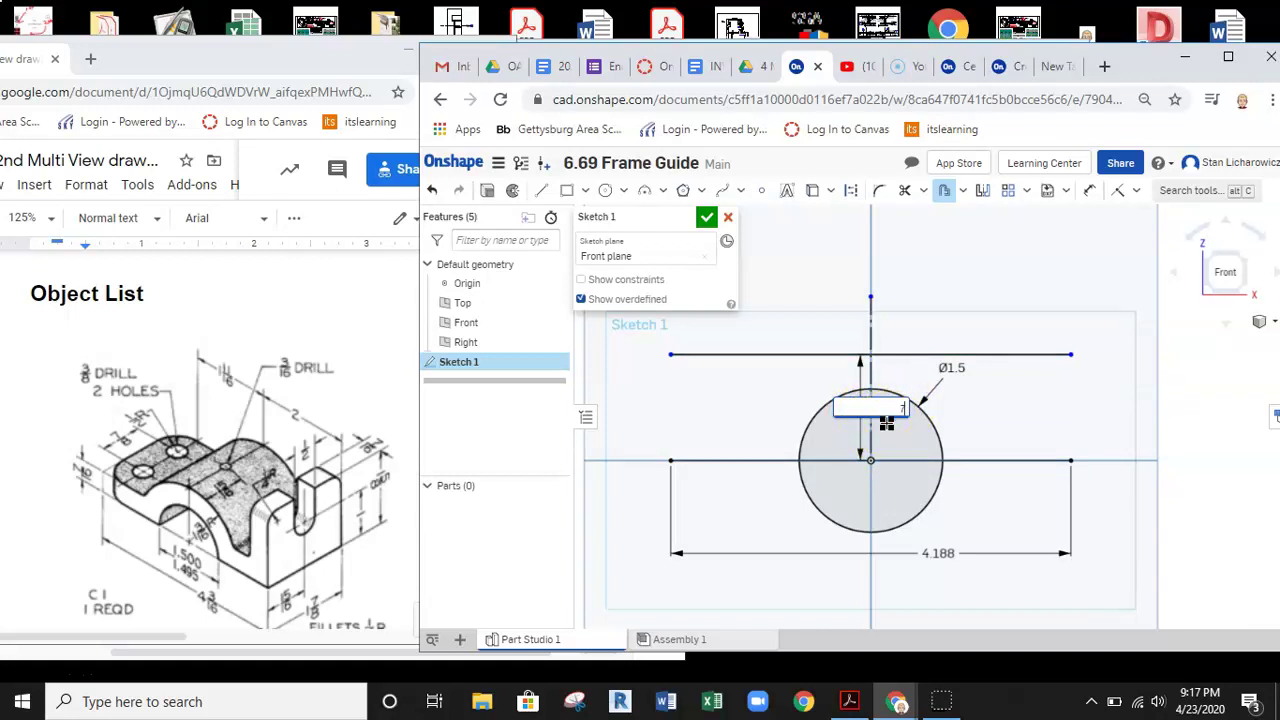
key("Return")
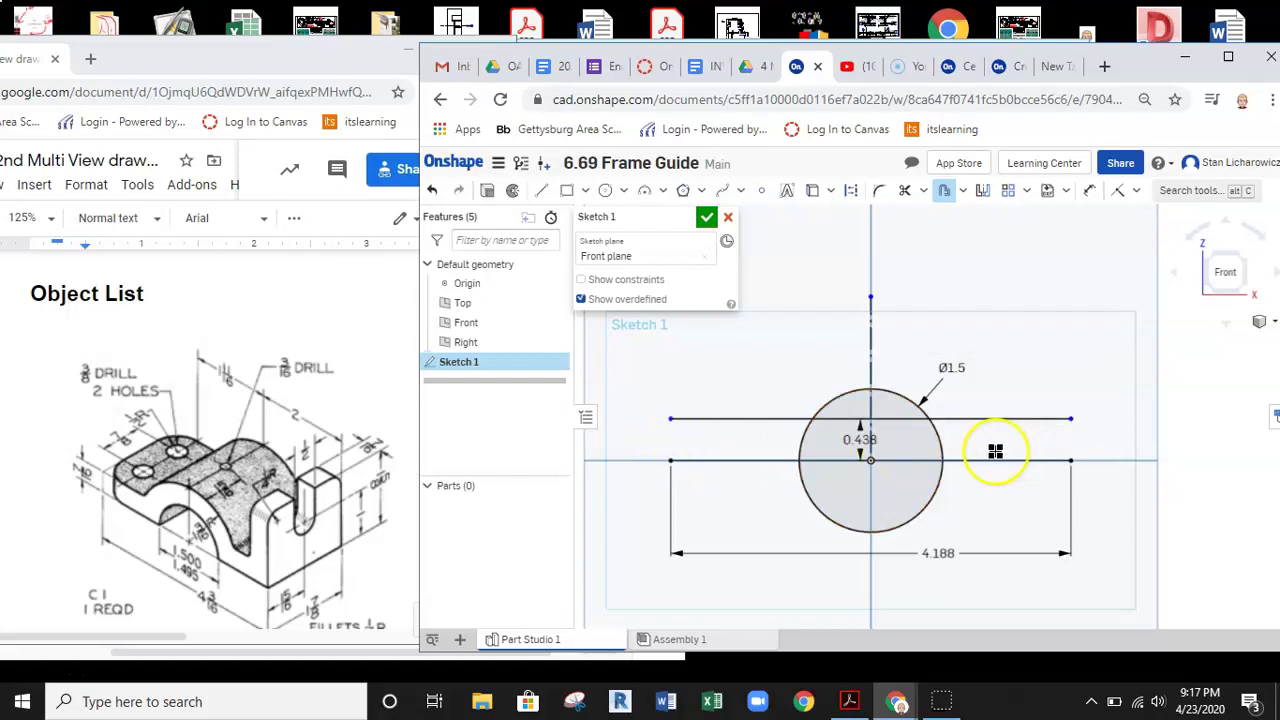
Draw a vertical line up from the base line's right endpoint and dimension its length as 1.625 in.
left_click(541, 190)
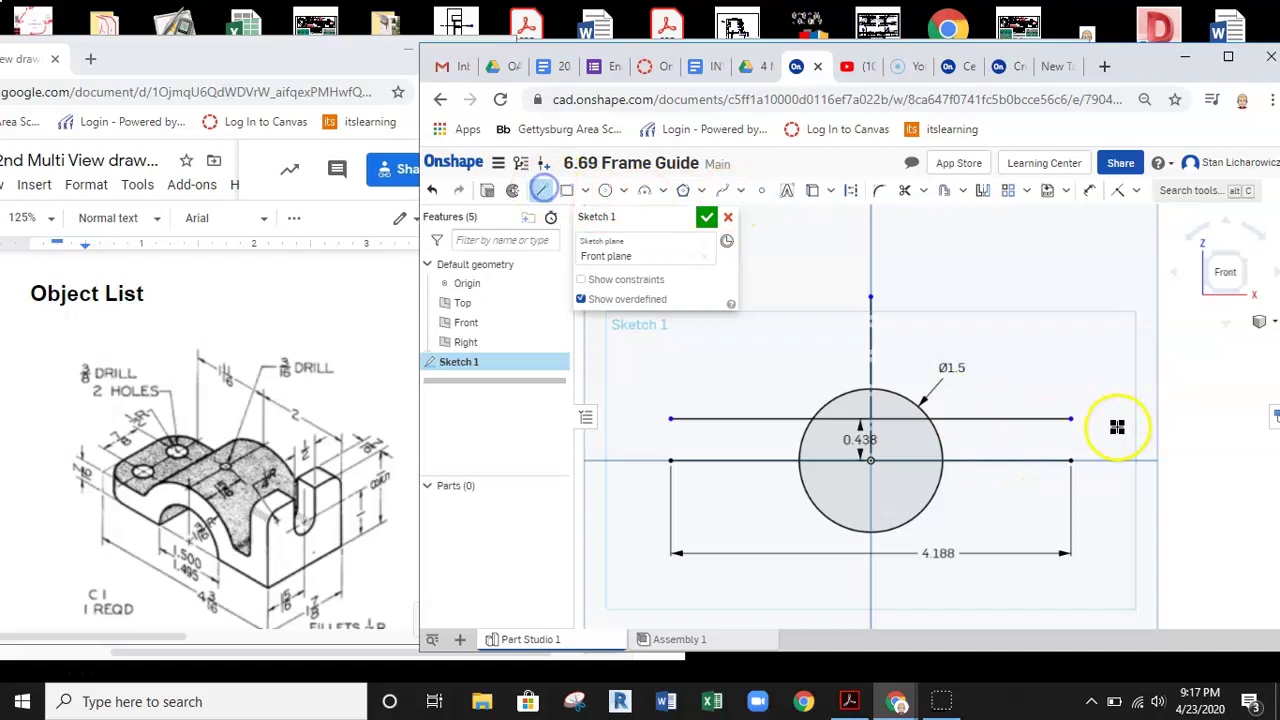
left_click(1072, 460)
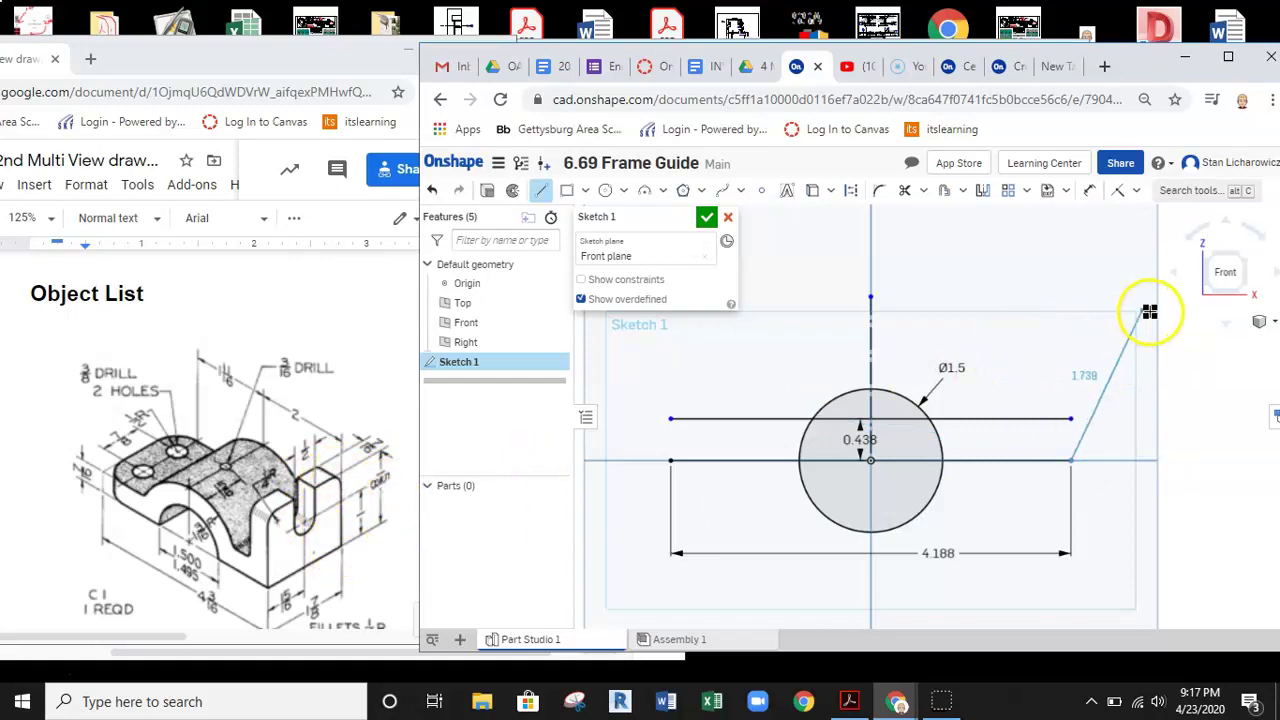
left_click(1070, 341)
left_click(1090, 190)
left_click(1072, 376)
left_click(1105, 404)
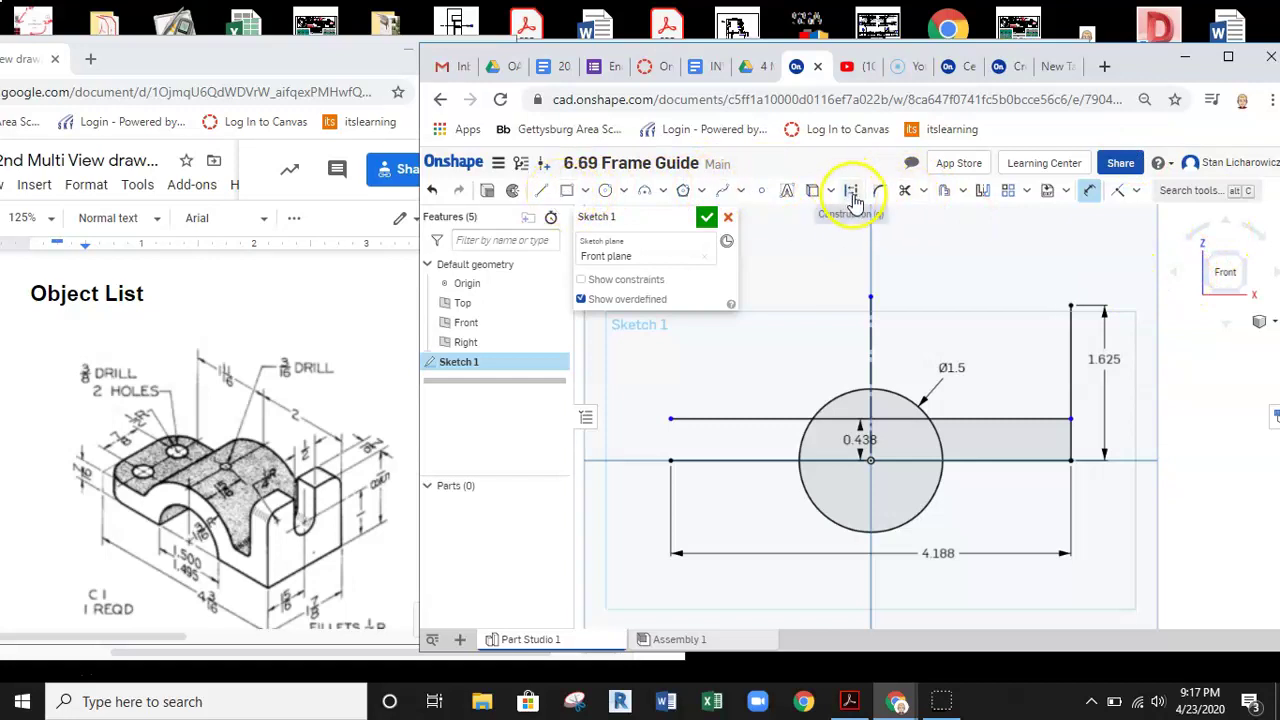
Offset the 1.625 in vertical line inward, toward the circle, by 7/16 in.
left_click(944, 191)
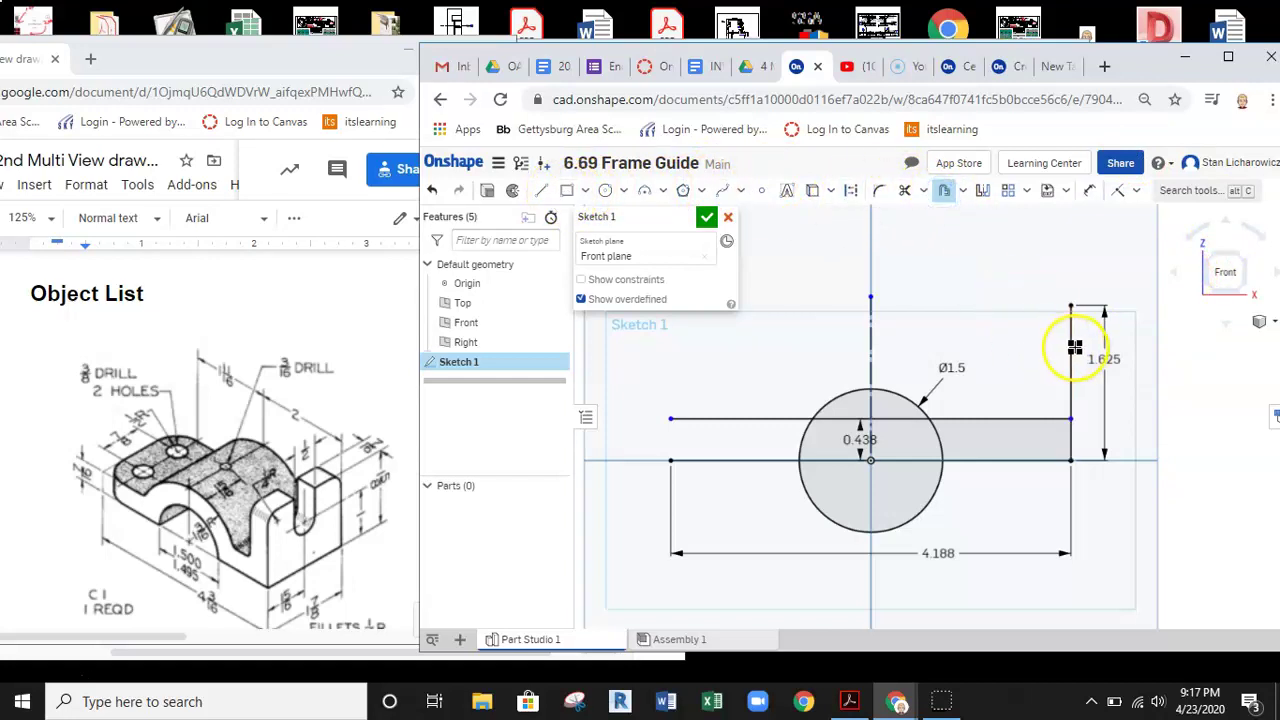
left_click(1066, 384)
left_click(1040, 395)
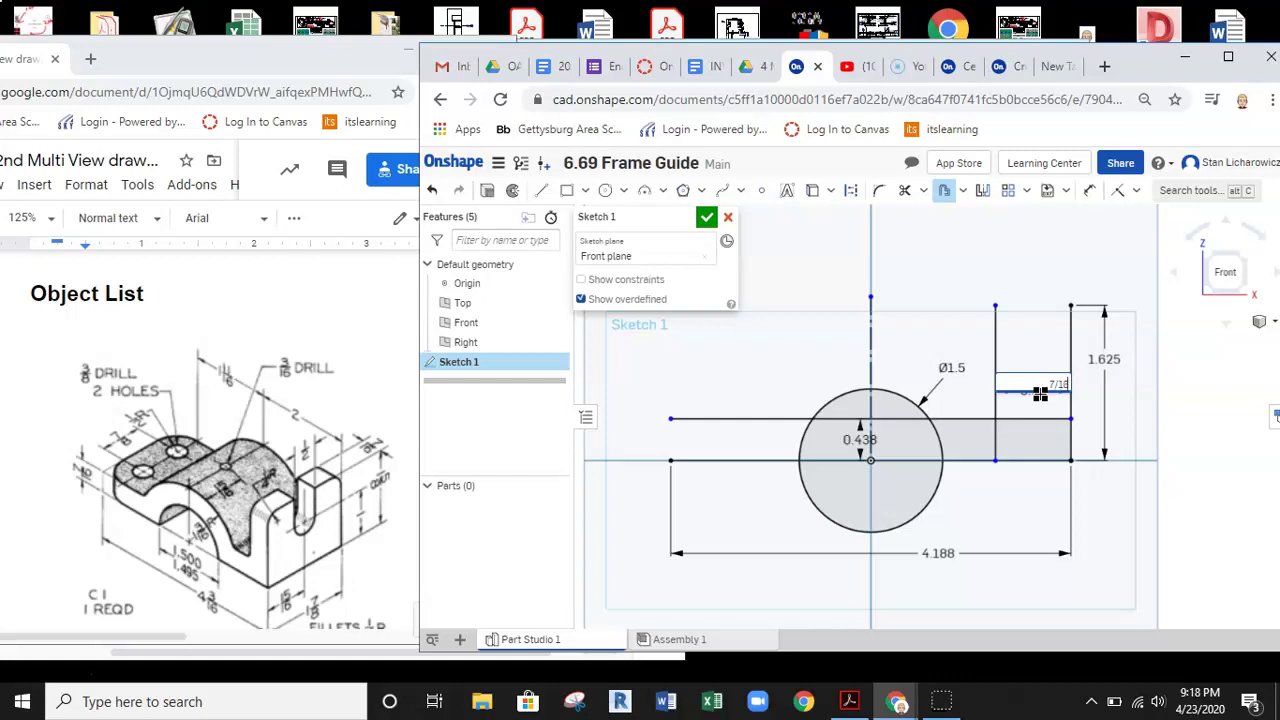
Close the upright's top with a horizontal line joining the upper ends of its two vertical lines.
left_click(541, 190)
left_click(1107, 313)
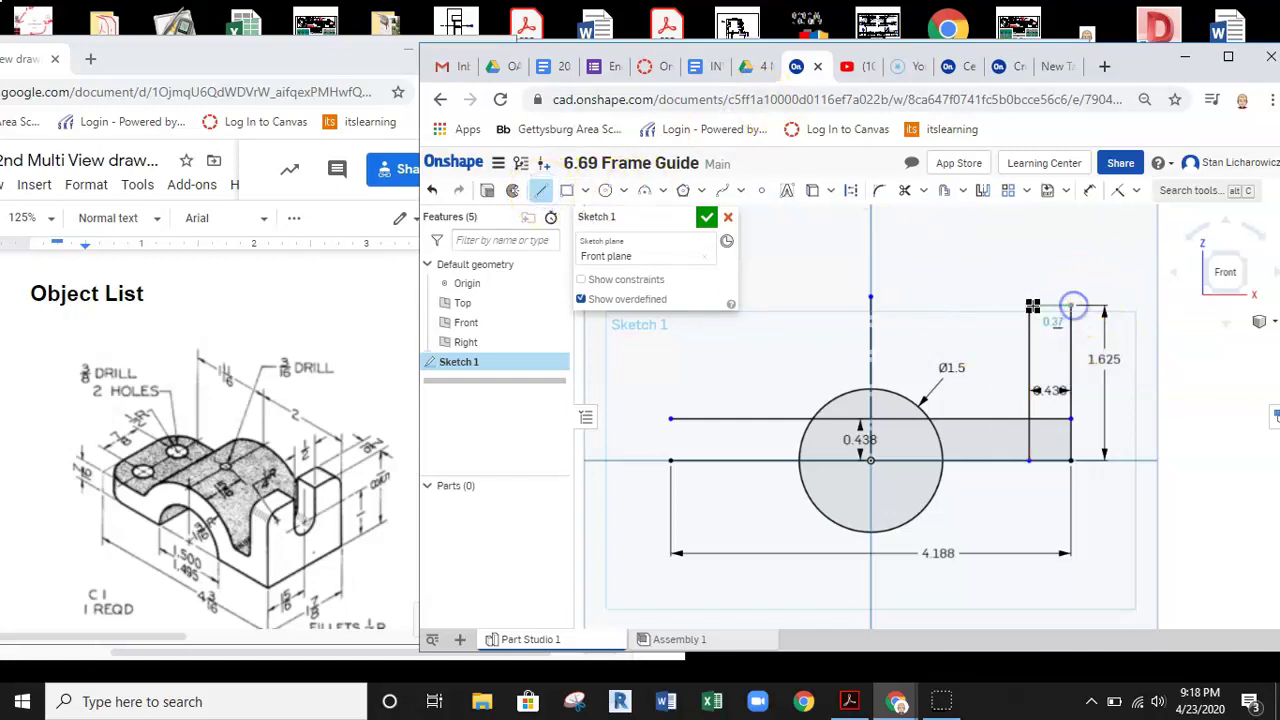
left_click(1031, 306)
key("Escape")
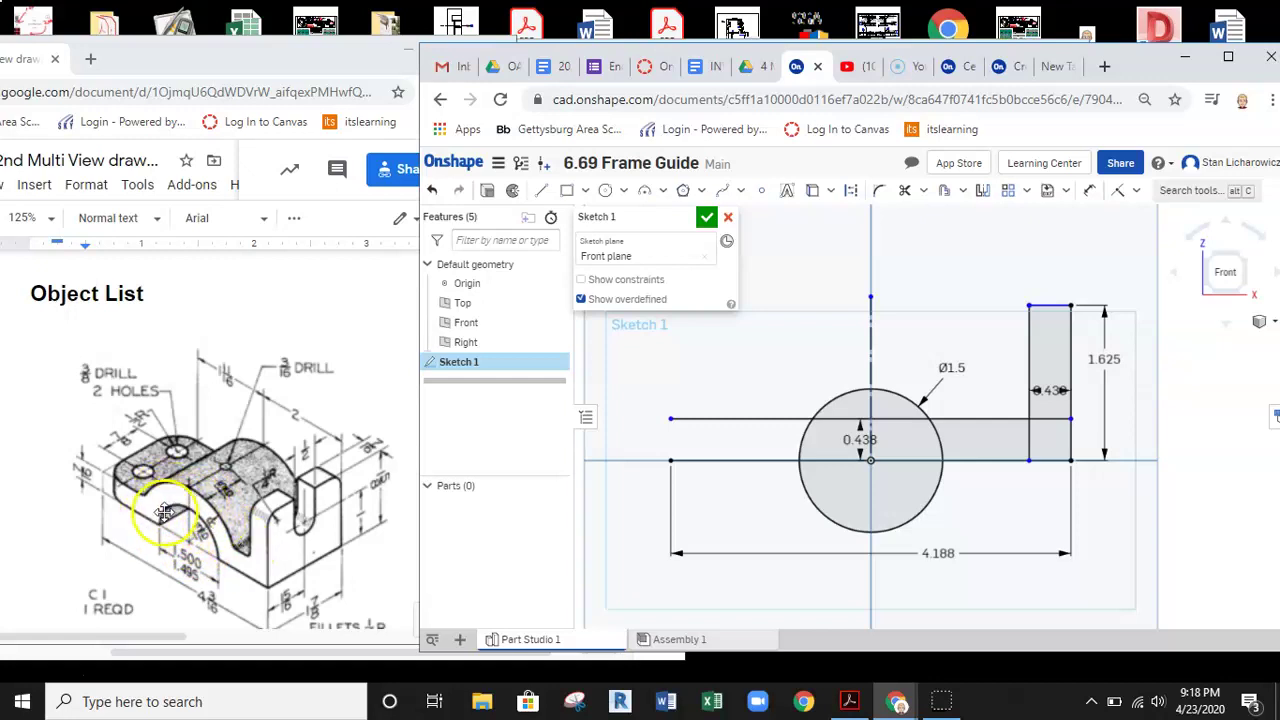
Offset the 1.5 in circle outward by 7/16 in to make a larger concentric circle.
left_click(944, 191)
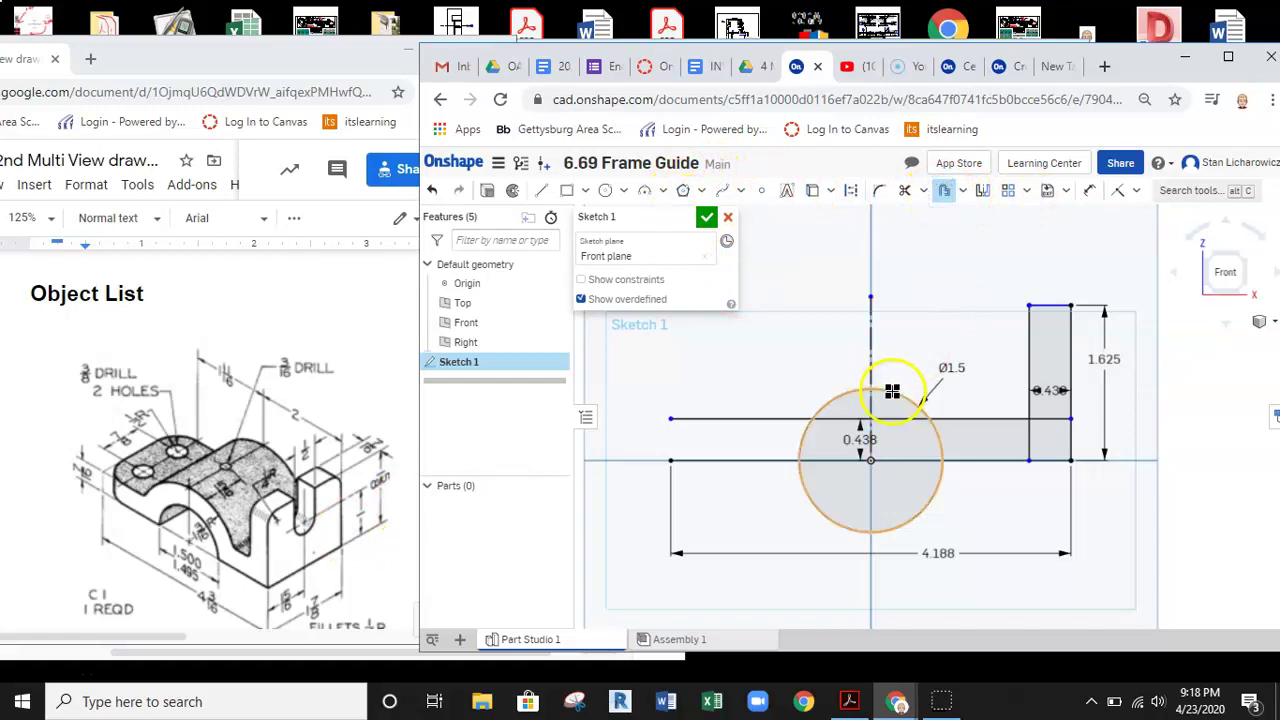
left_click(892, 392)
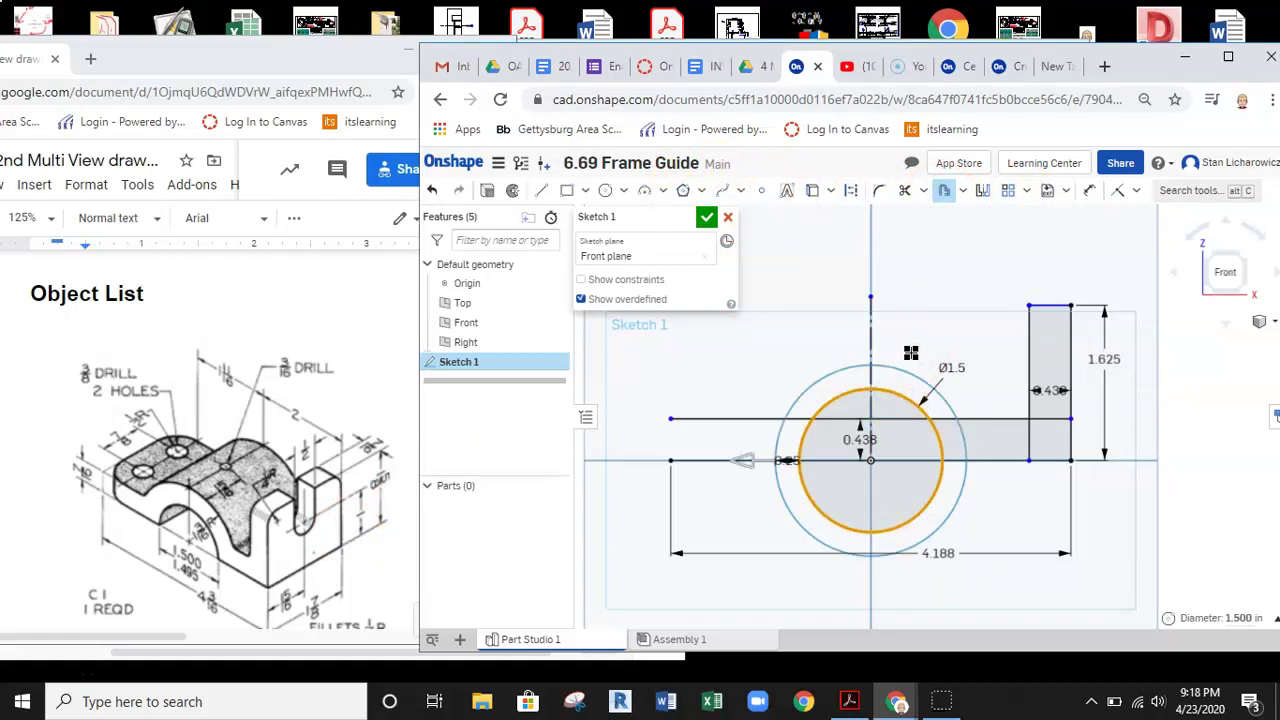
left_click(910, 352)
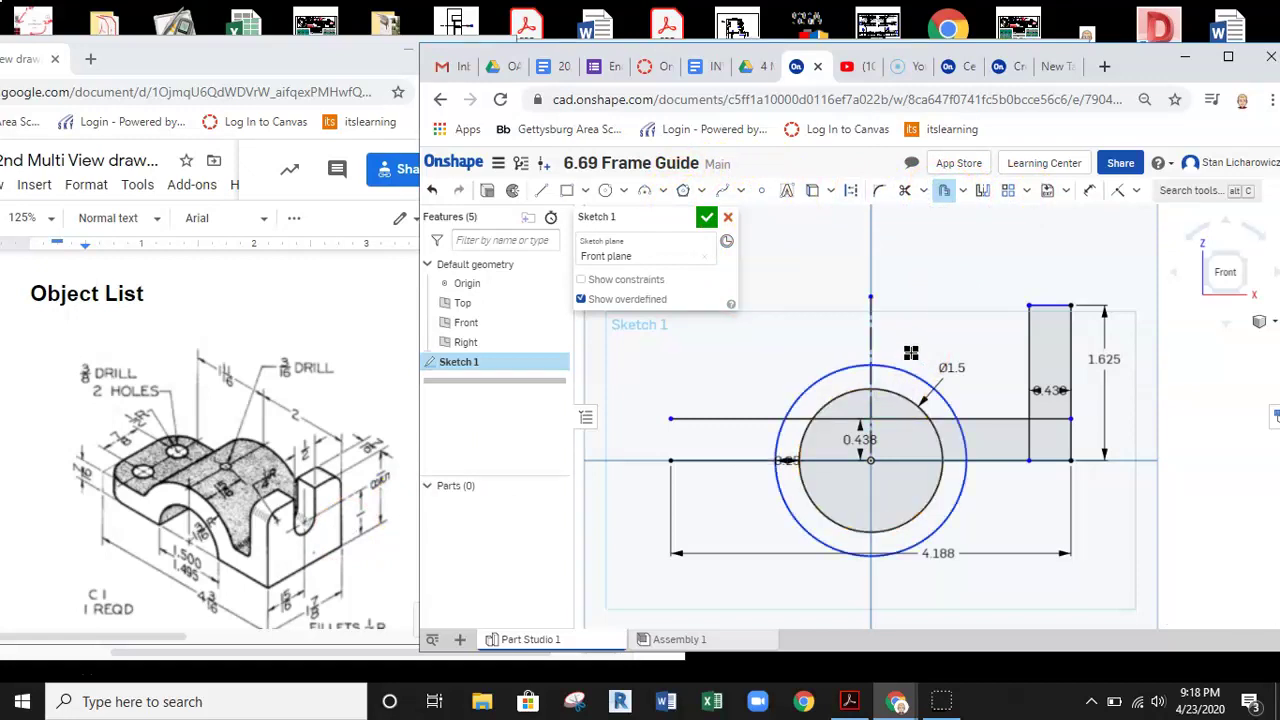
double_click(787, 461)
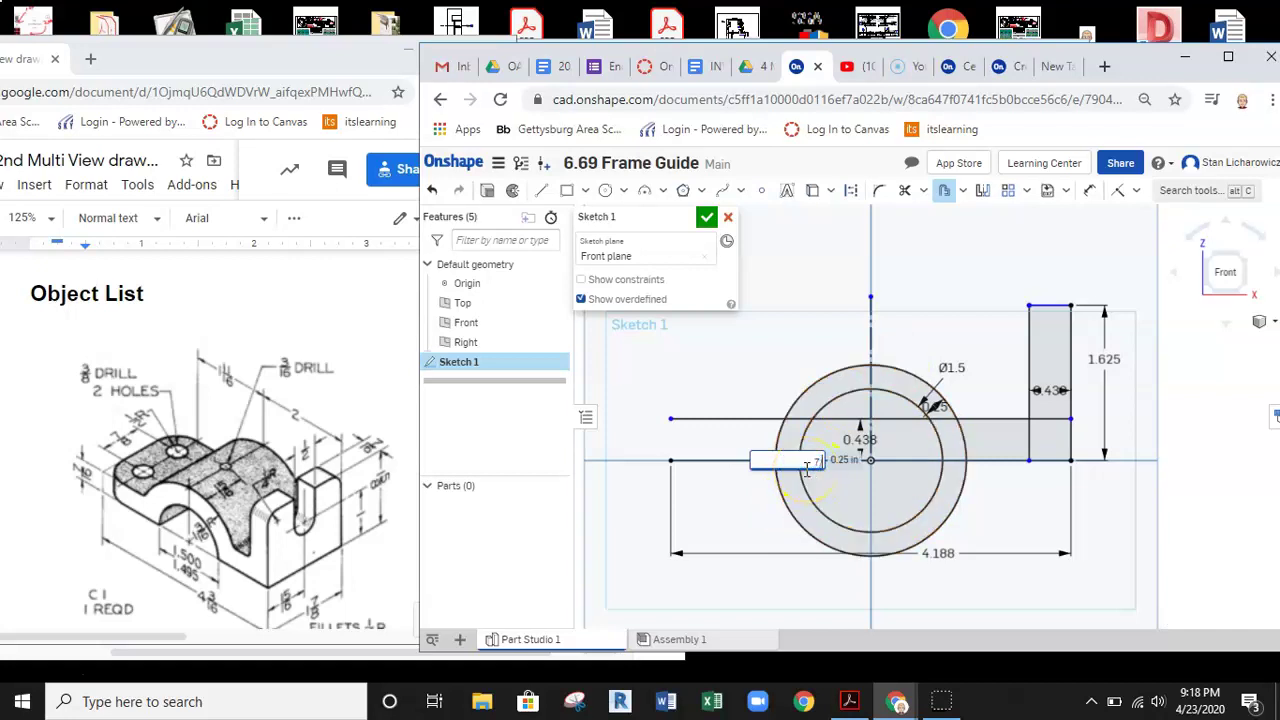
type("7/16")
key("Return")
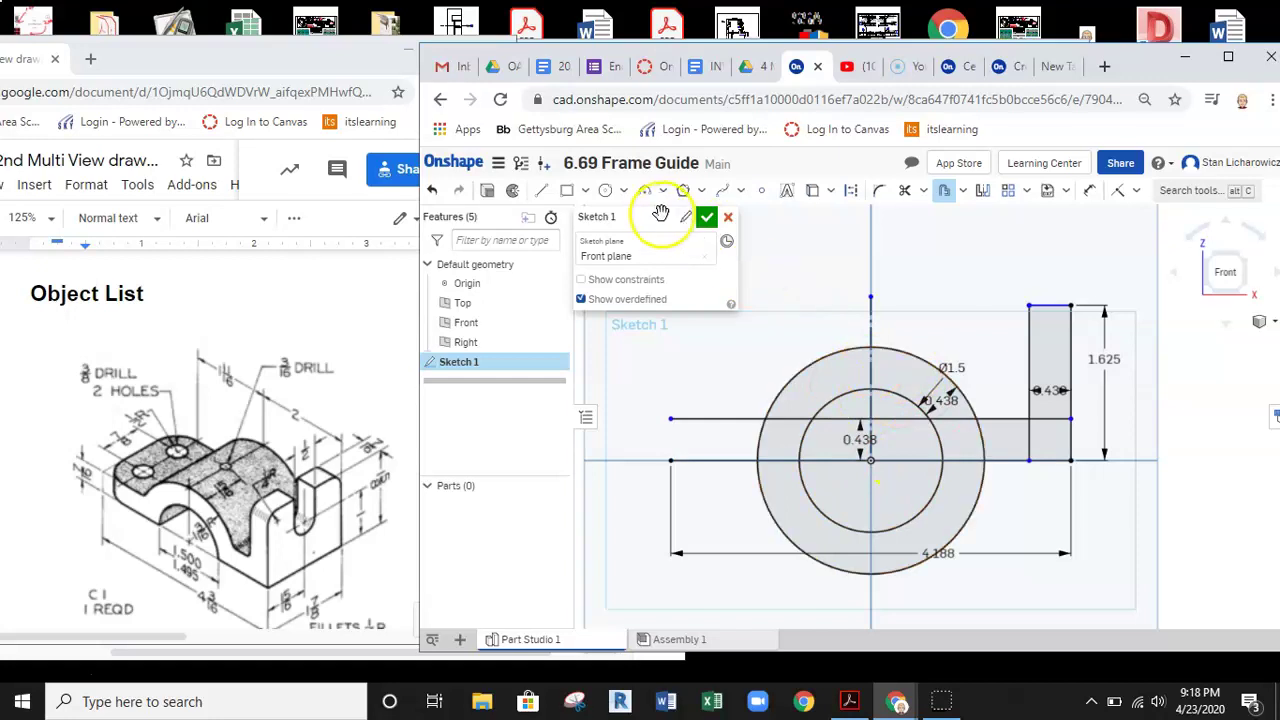
Close the base's left end with a vertical line, and trim away the lower halves of both concentric circles.
left_click(541, 190)
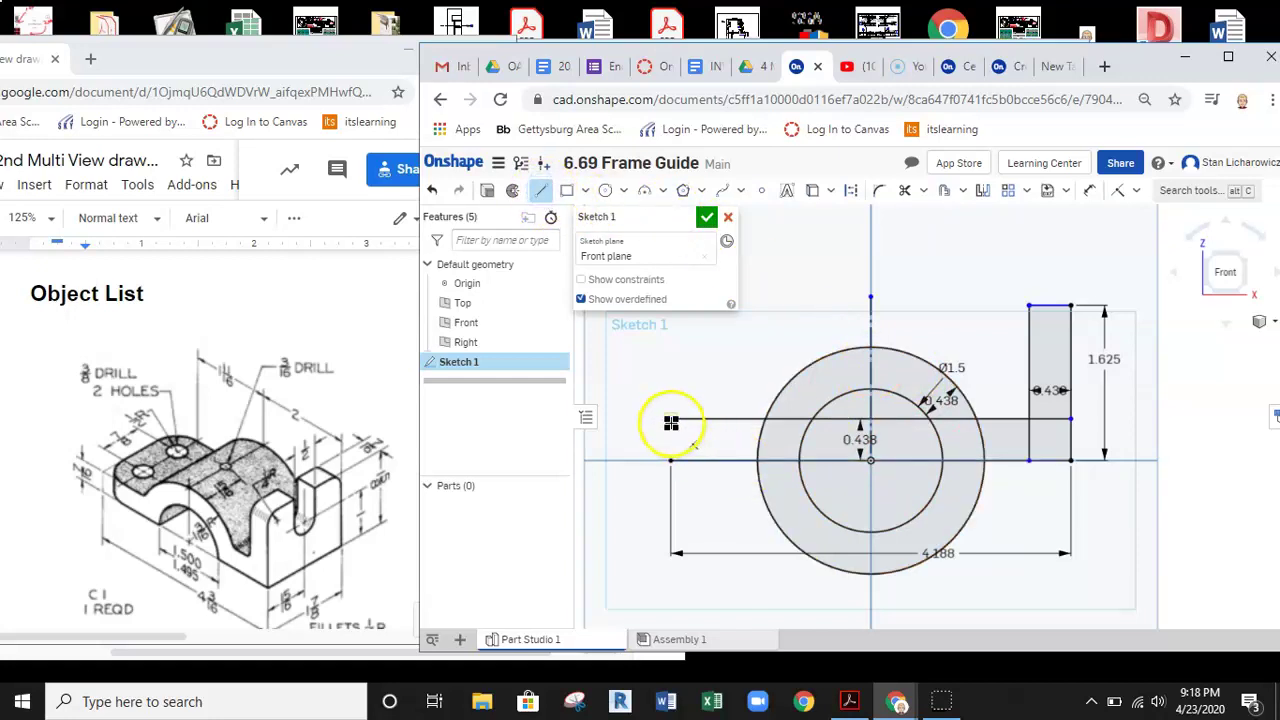
left_click(669, 462)
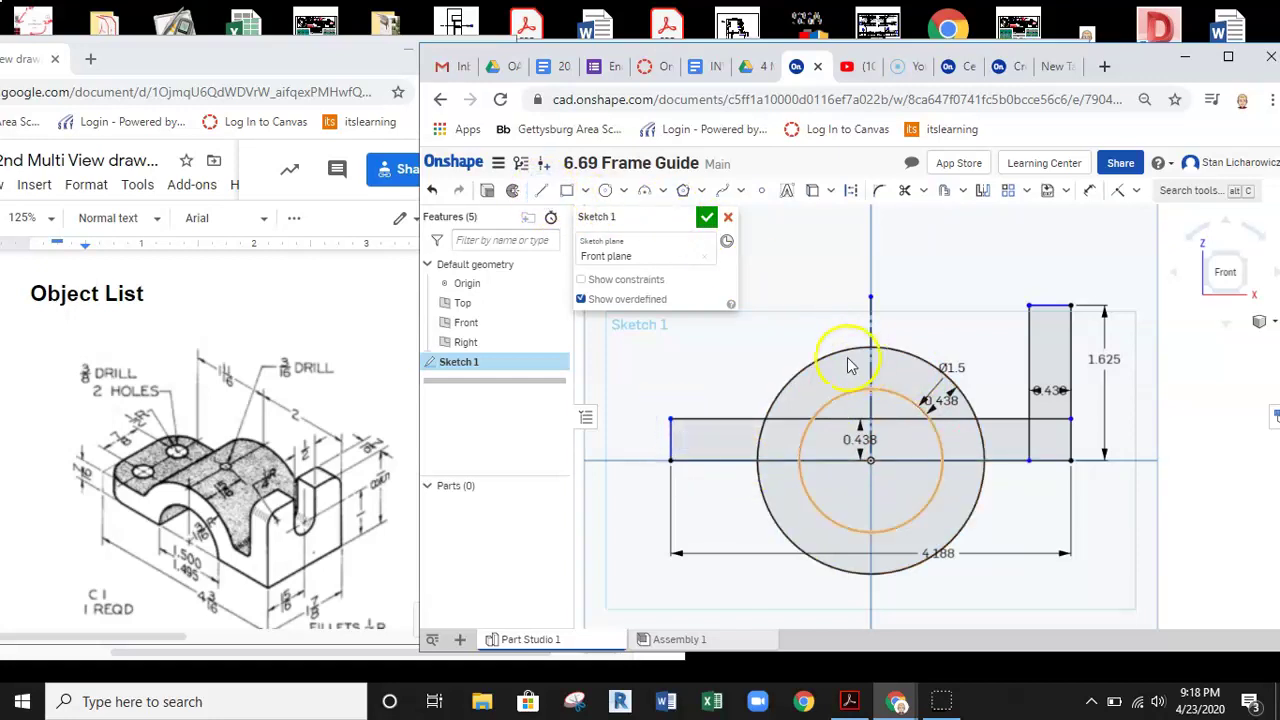
left_click(905, 193)
left_click(905, 193)
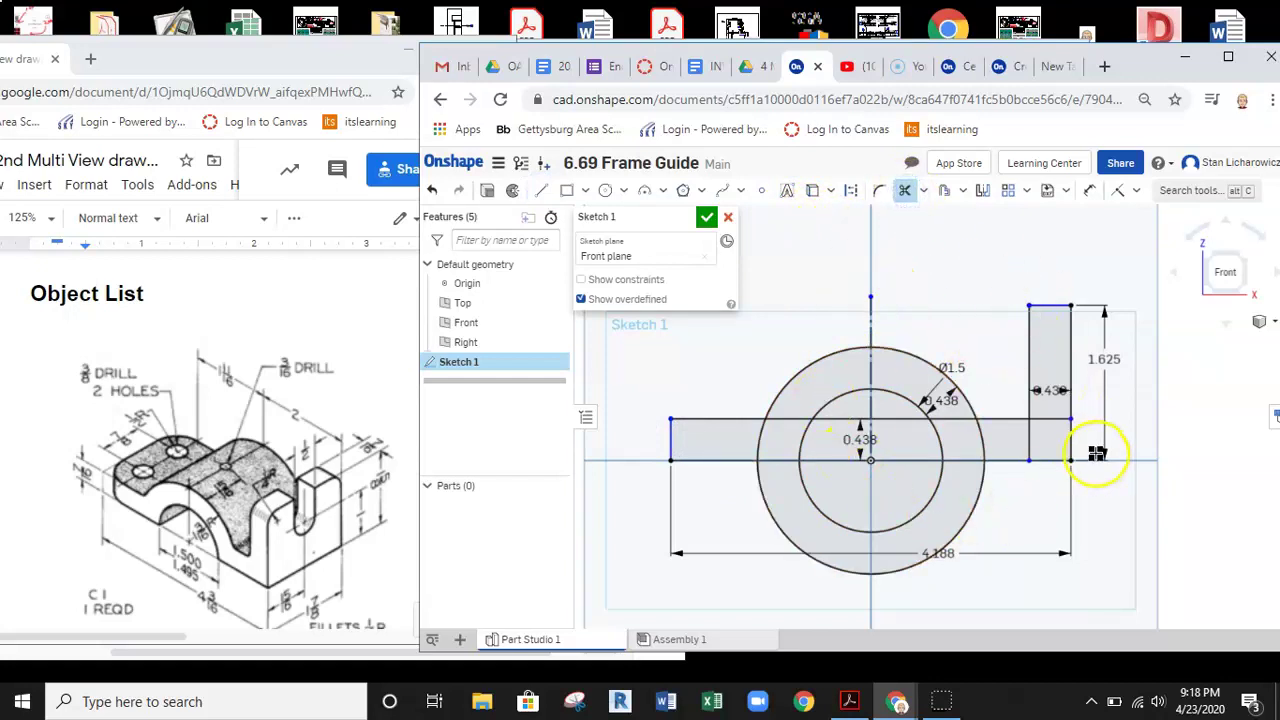
left_click(970, 528)
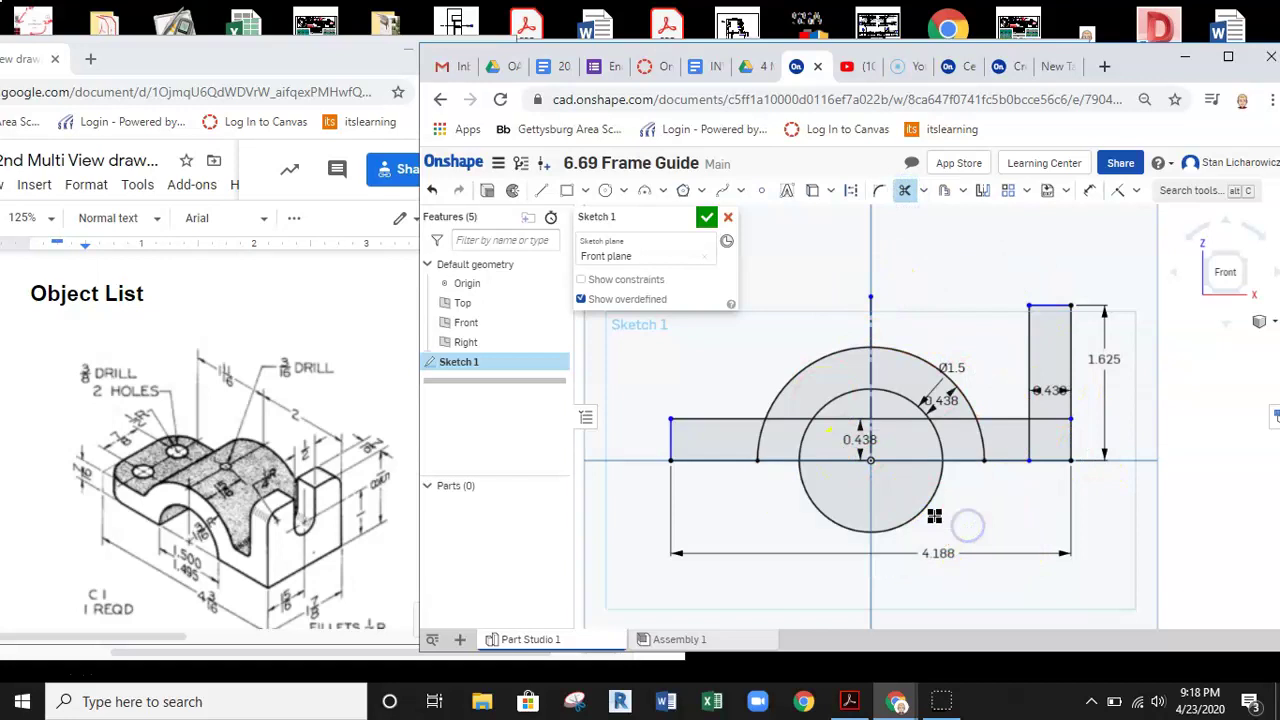
left_click(922, 512)
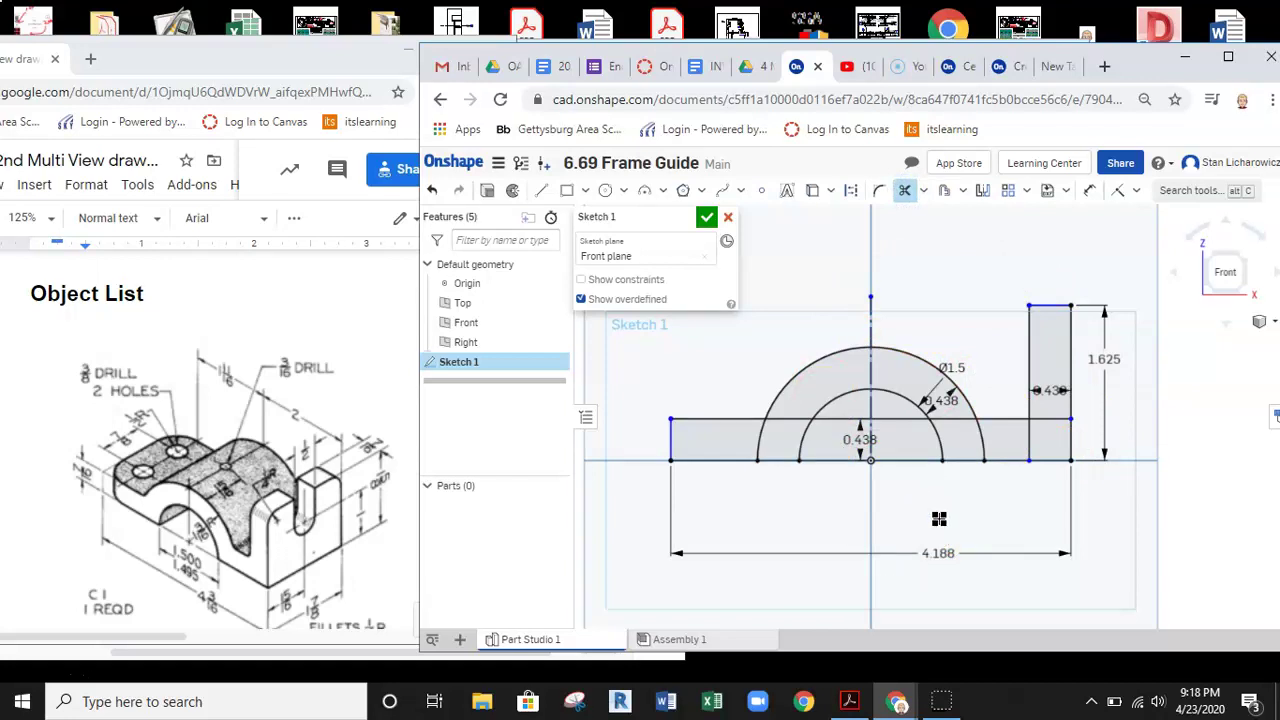
Trim the overlapping line segments inside the upright and the arch band, plus the outer arc's lower ends inside the base.
scroll(936, 515, "up", 1)
scroll(1048, 445, "up", 2)
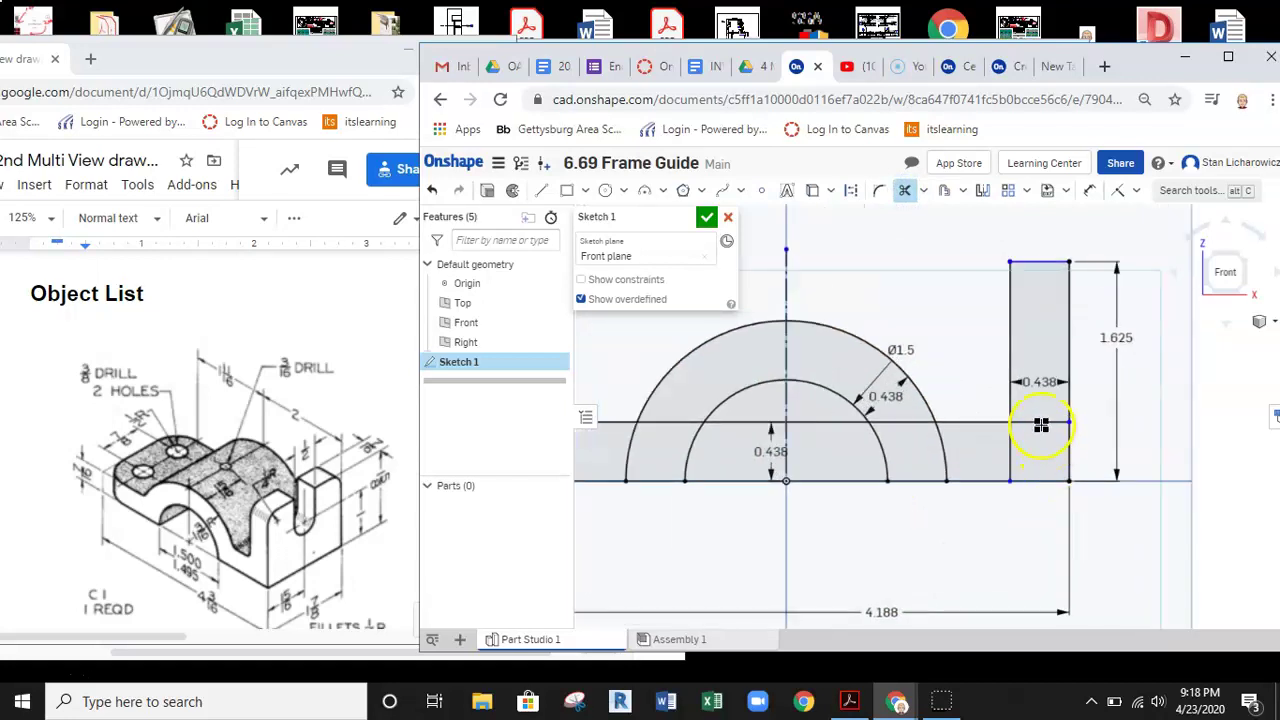
left_click(1040, 433)
left_click(1010, 454)
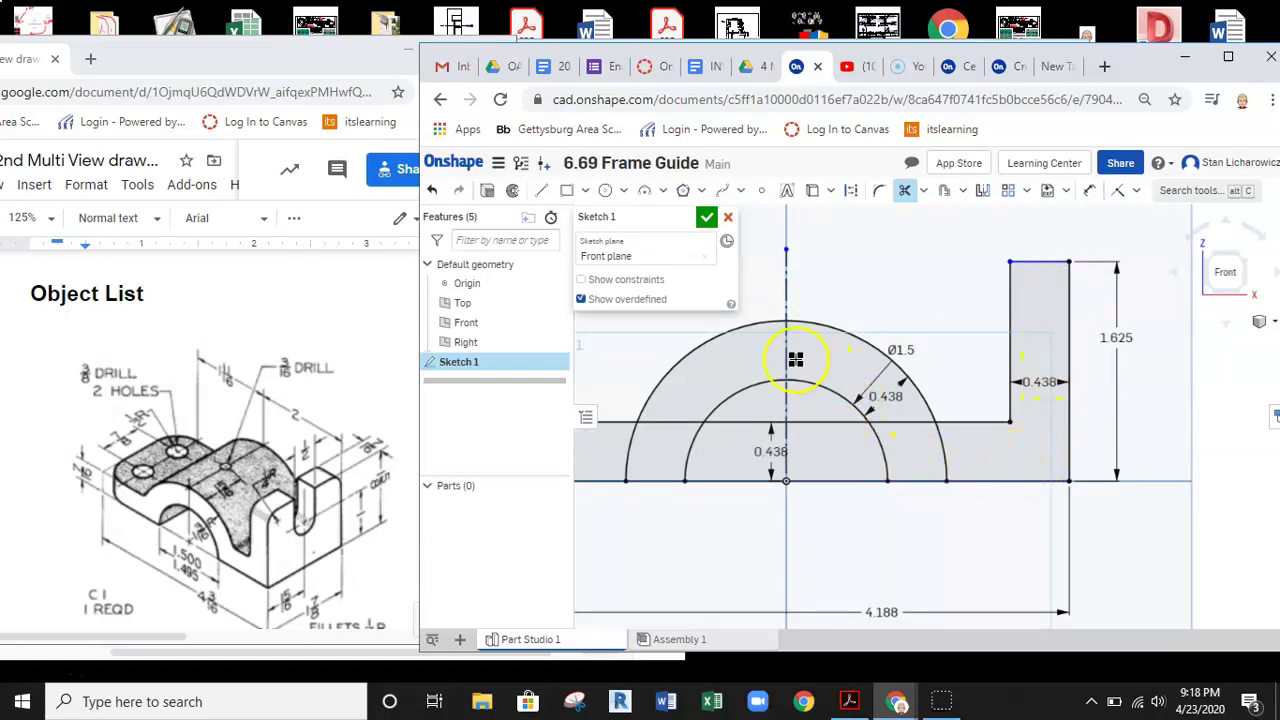
left_click(909, 424)
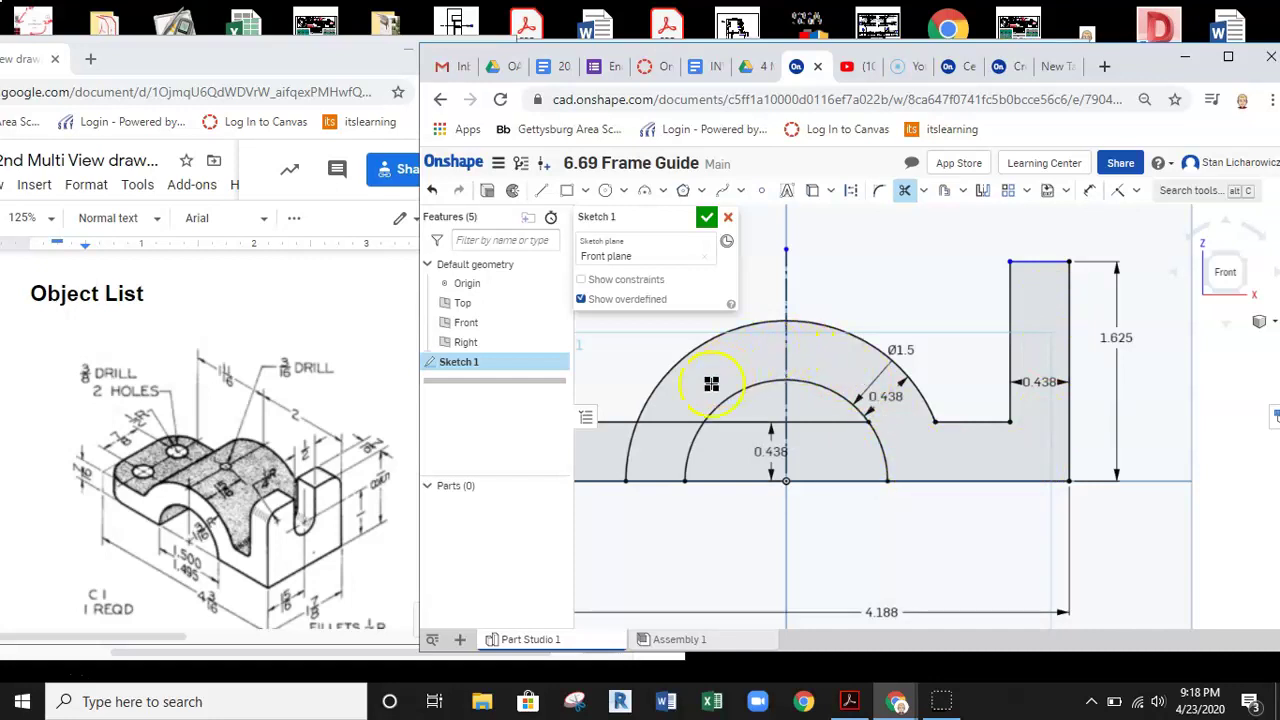
left_click(628, 446)
scroll(777, 543, "down", 3)
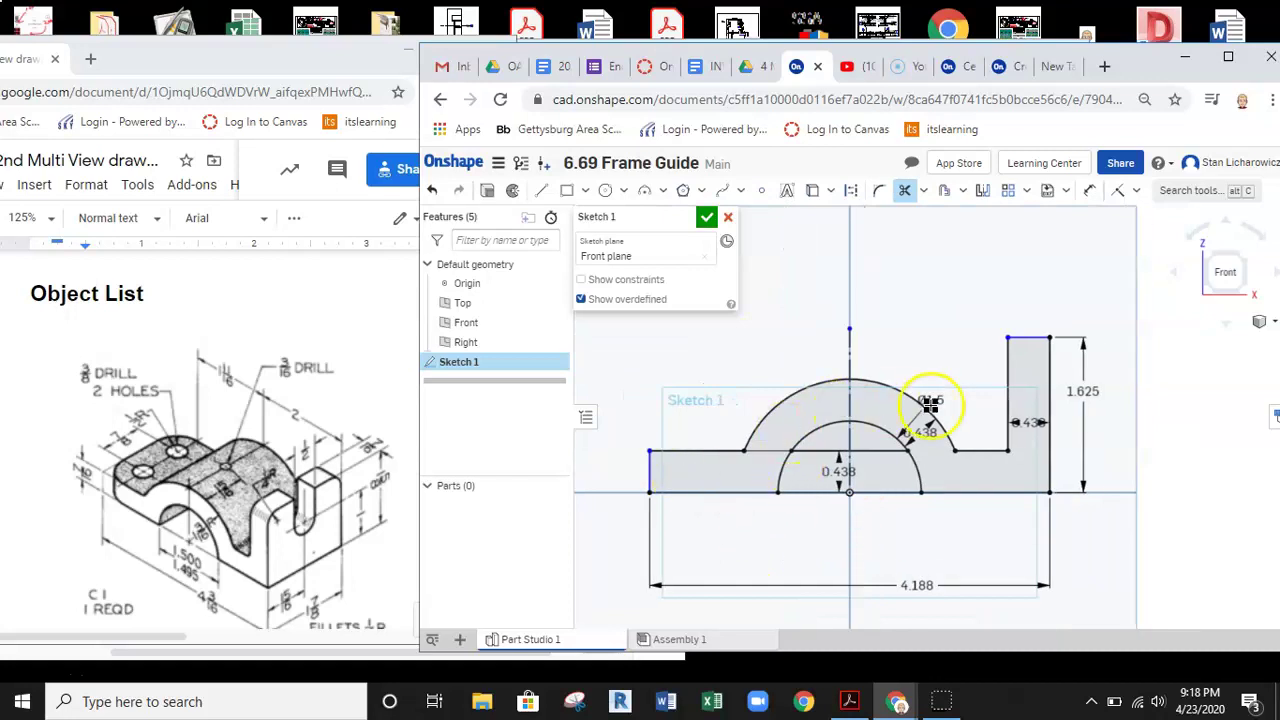
Delete the leftover horizontal line segment inside the inner arc.
left_click(857, 458)
left_click(867, 456)
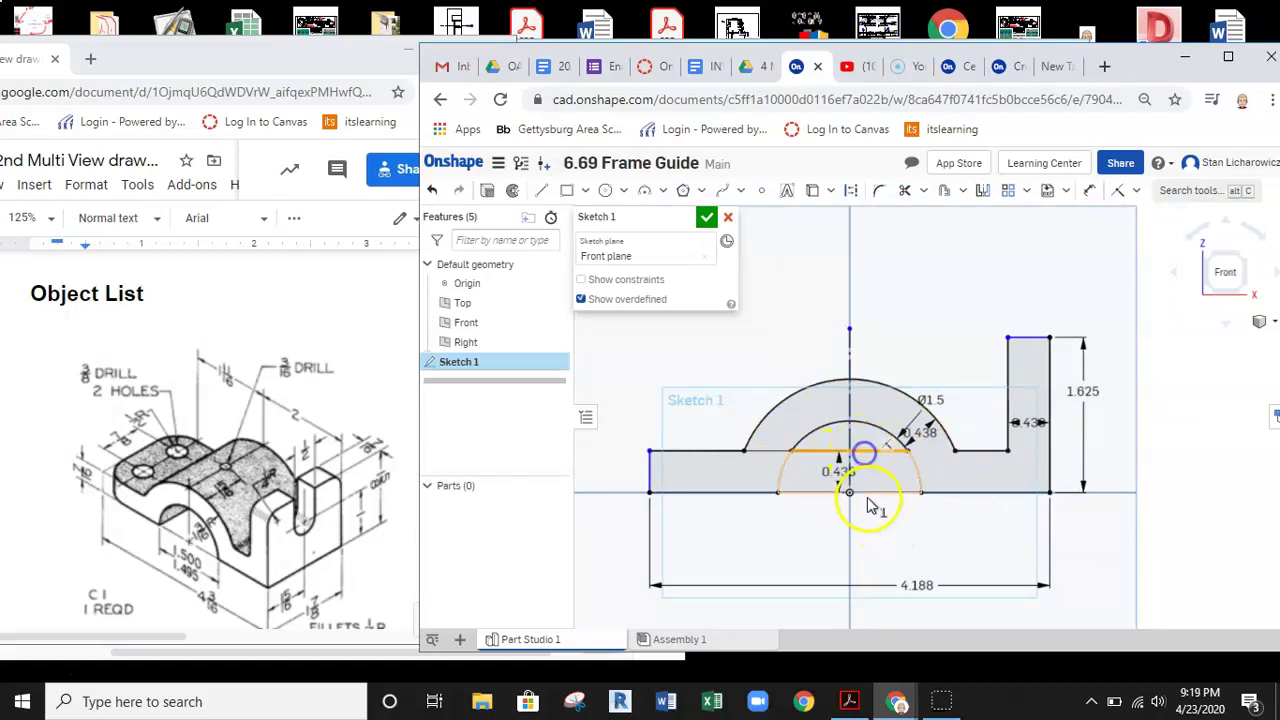
key("Delete")
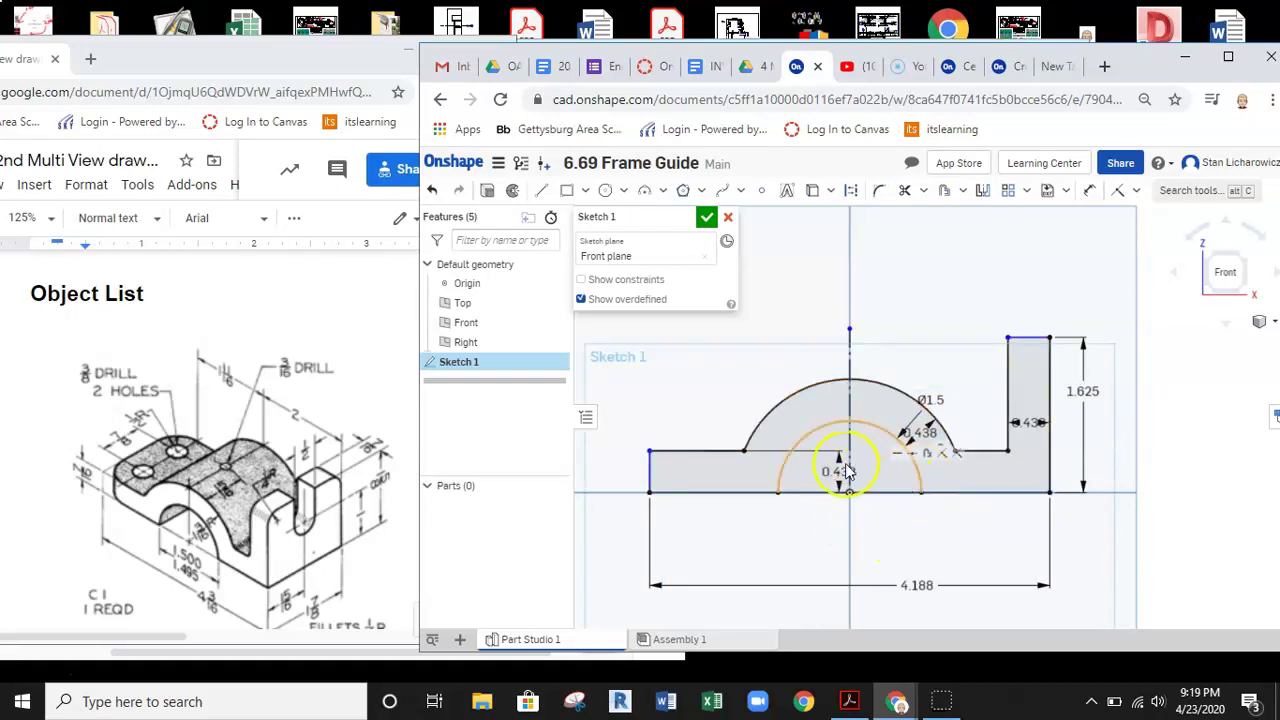
Finish the front profile sketch and extrude its profile region, without the inner half circle, to a blind depth of 1+7/8 in as a new solid.
left_click(706, 216)
scroll(828, 350, "down", 2)
mouse_move(902, 327)
right_mouse_down()
mouse_move(877, 254)
mouse_move(883, 346)
mouse_move(909, 329)
mouse_move(868, 337)
mouse_move(843, 323)
mouse_move(879, 350)
mouse_move(860, 337)
mouse_move(886, 341)
right_mouse_up()
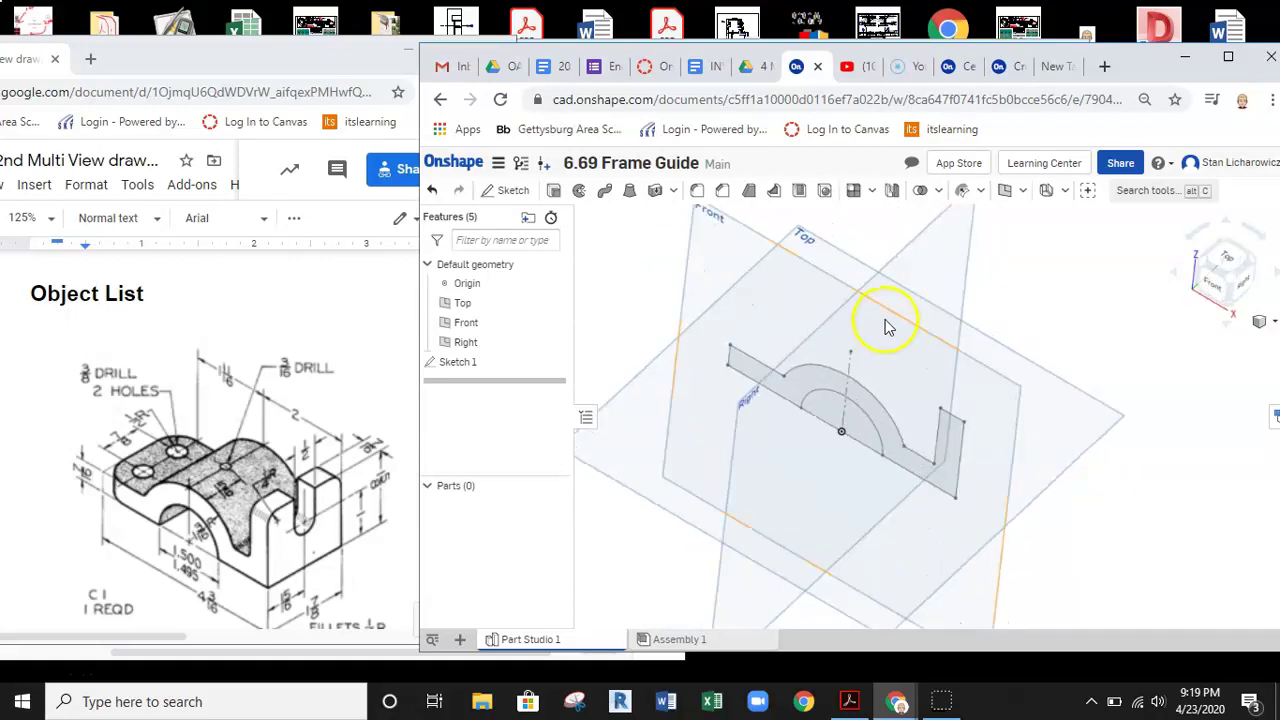
right_click_drag(884, 347, 884, 252)
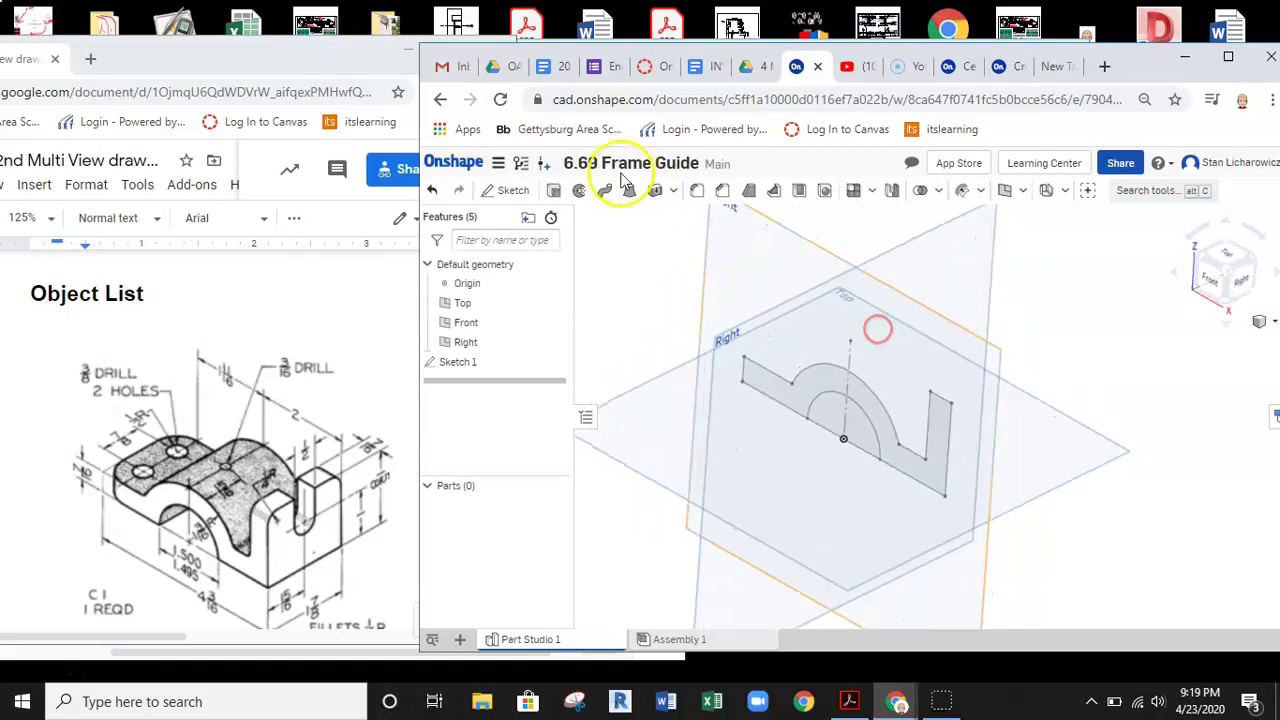
left_click(557, 192)
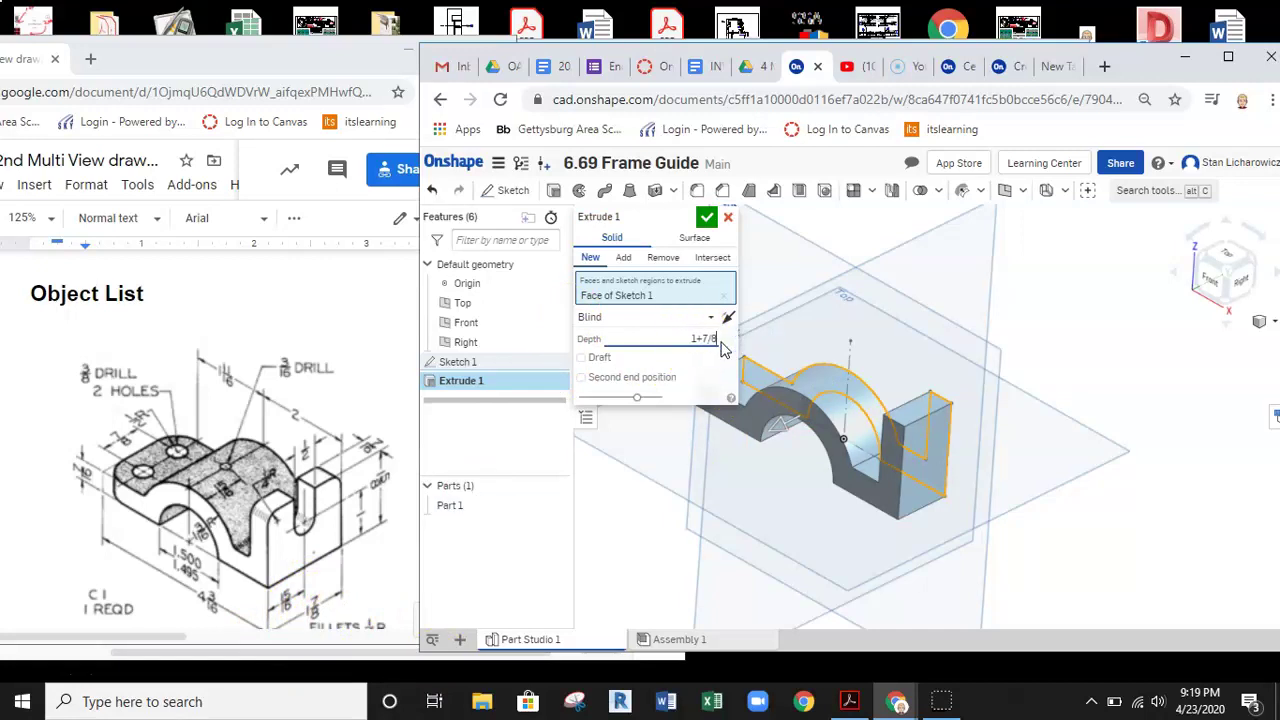
left_click(706, 220)
Start a new sketch on the upright's outer right face and view it straight on from the right.
mouse_move(837, 320)
right_mouse_down()
mouse_move(817, 354)
mouse_move(829, 331)
mouse_move(875, 425)
mouse_move(871, 314)
mouse_move(815, 326)
right_mouse_up()
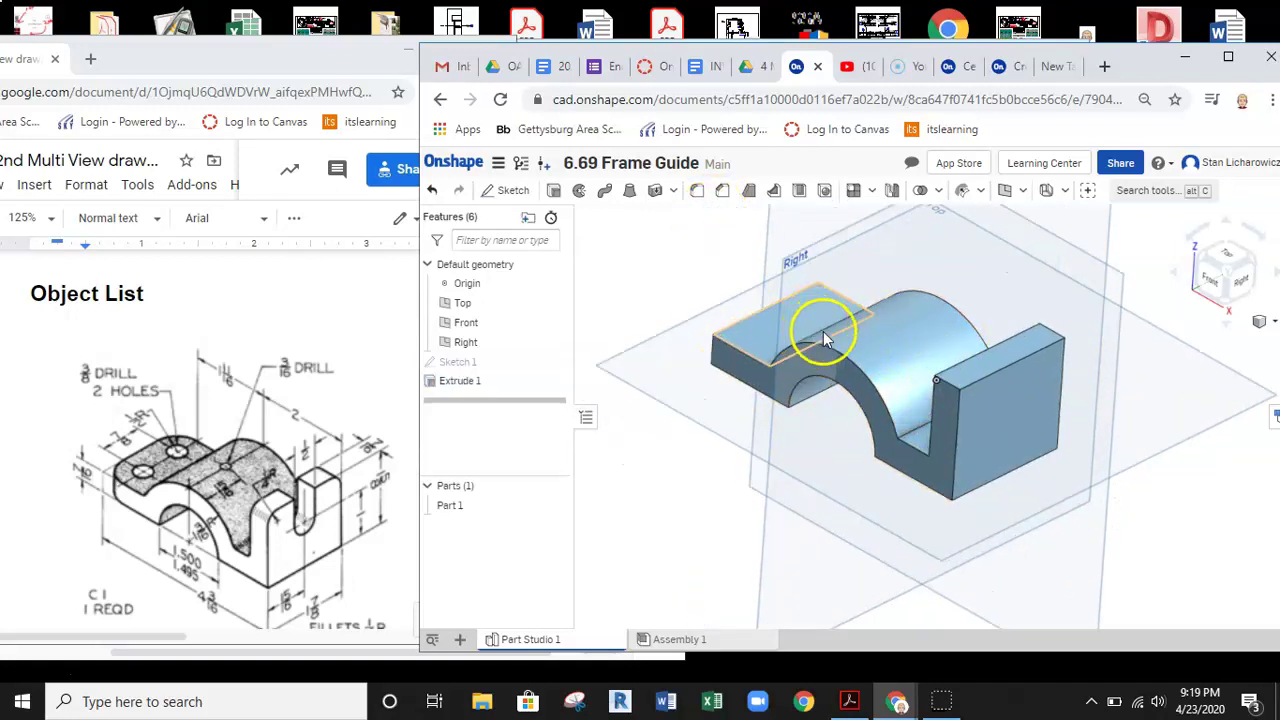
middle_click_drag(823, 331, 810, 339)
left_click(30, 679)
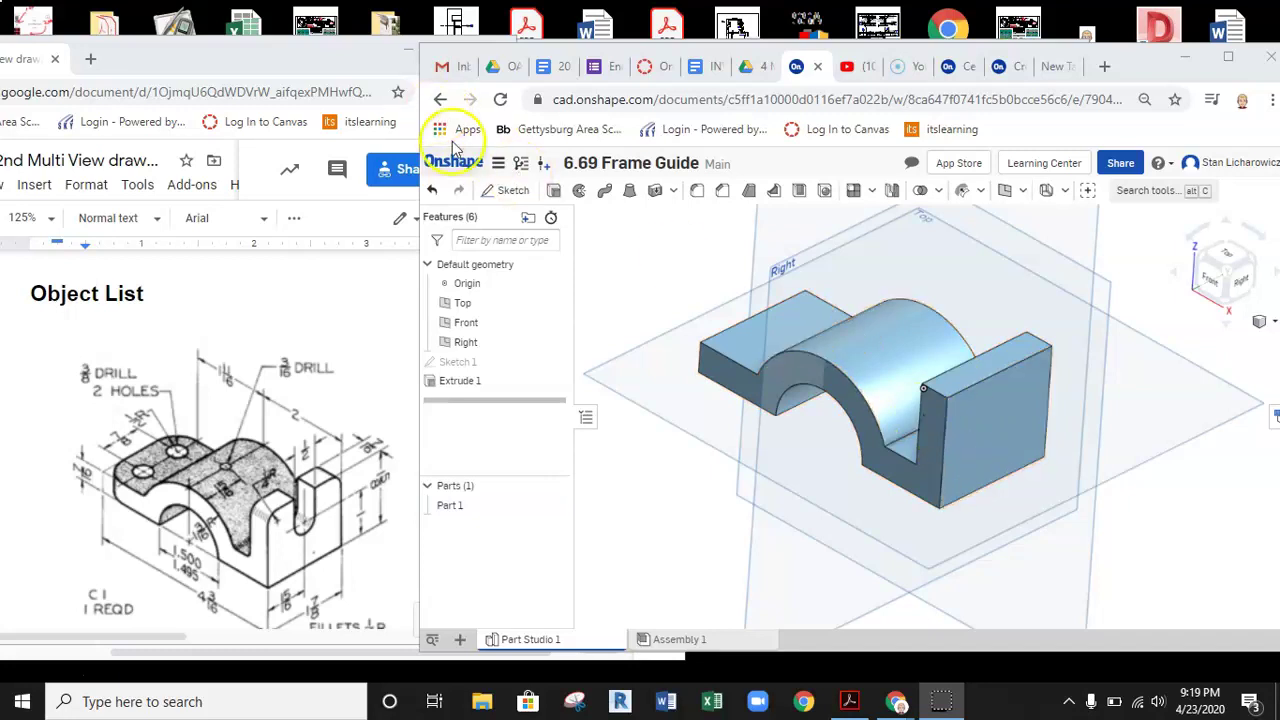
left_click(513, 190)
left_click(977, 443)
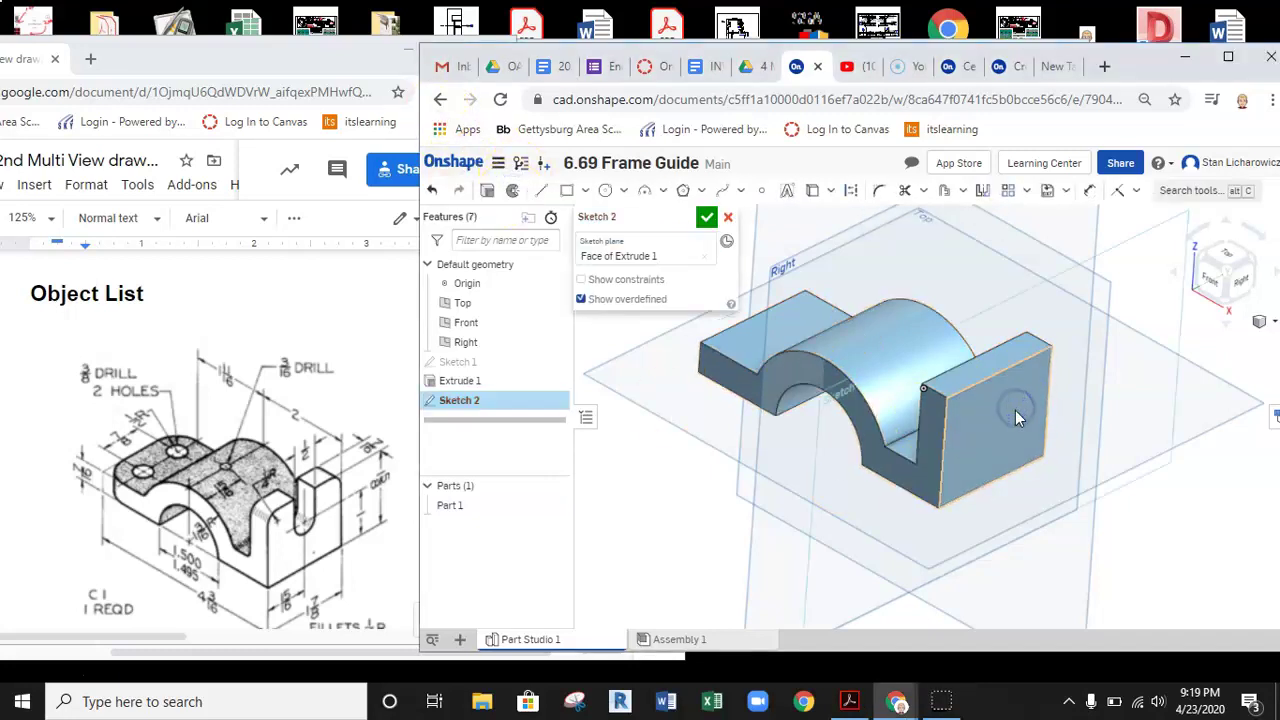
left_click(1245, 284)
scroll(871, 363, "up", 3)
Draw a vertical line up from the midpoint of the face's bottom edge and dimension its length as 1 in.
left_click(541, 190)
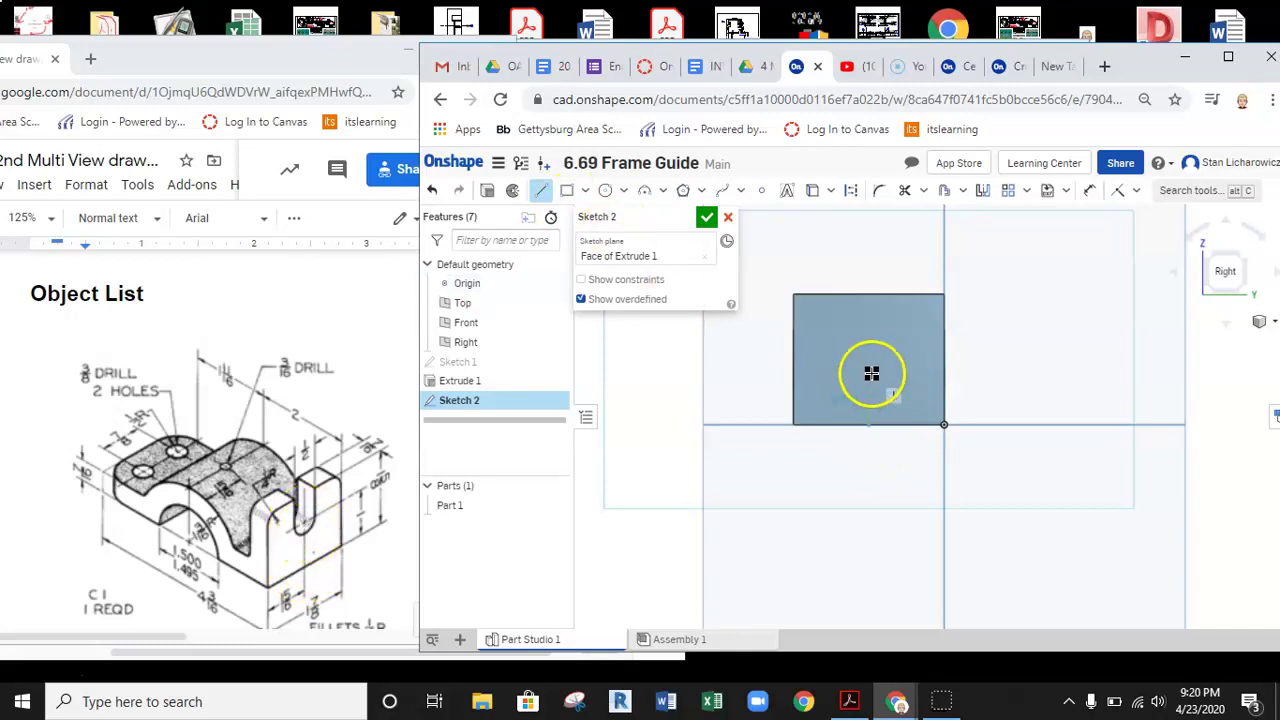
left_click(1089, 191)
left_click(867, 399)
left_click(995, 415)
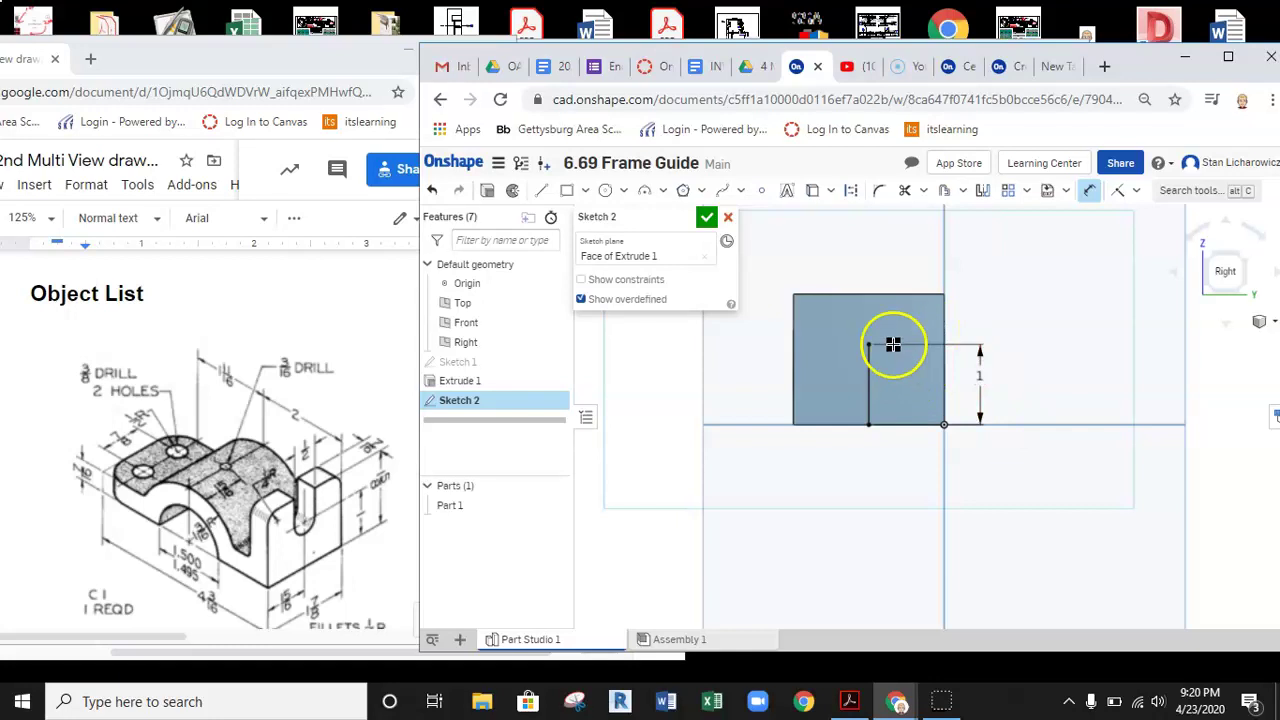
Draw a circle centred on the vertical line's upper end and set its diameter to 0.5 in.
scroll(891, 349, "up", 2)
left_click(605, 191)
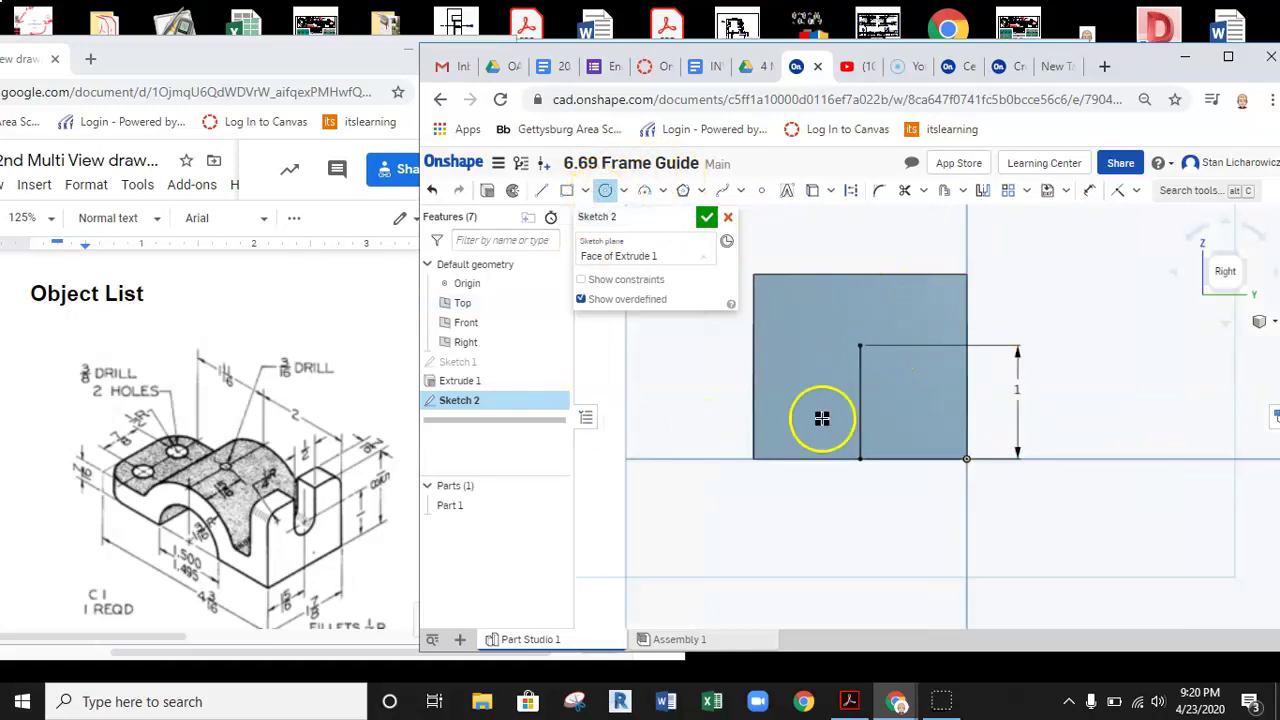
left_click(887, 325)
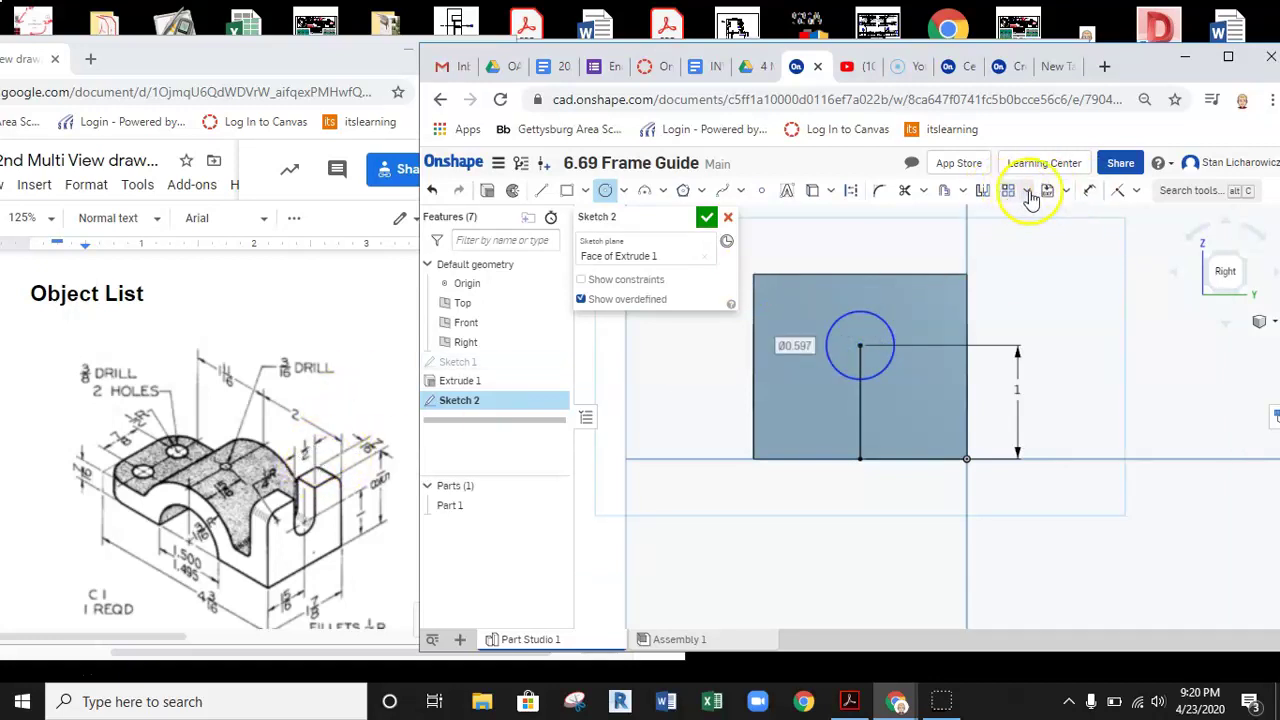
left_click(1085, 190)
left_click(894, 329)
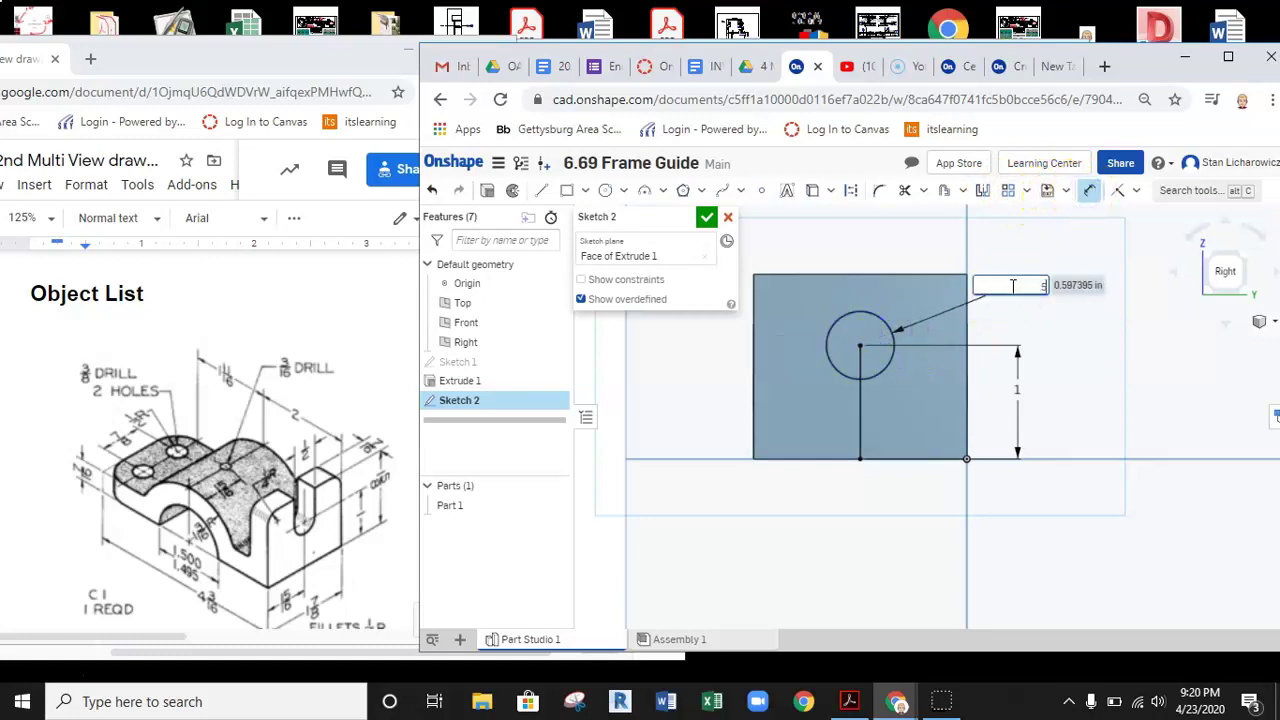
key("Return")
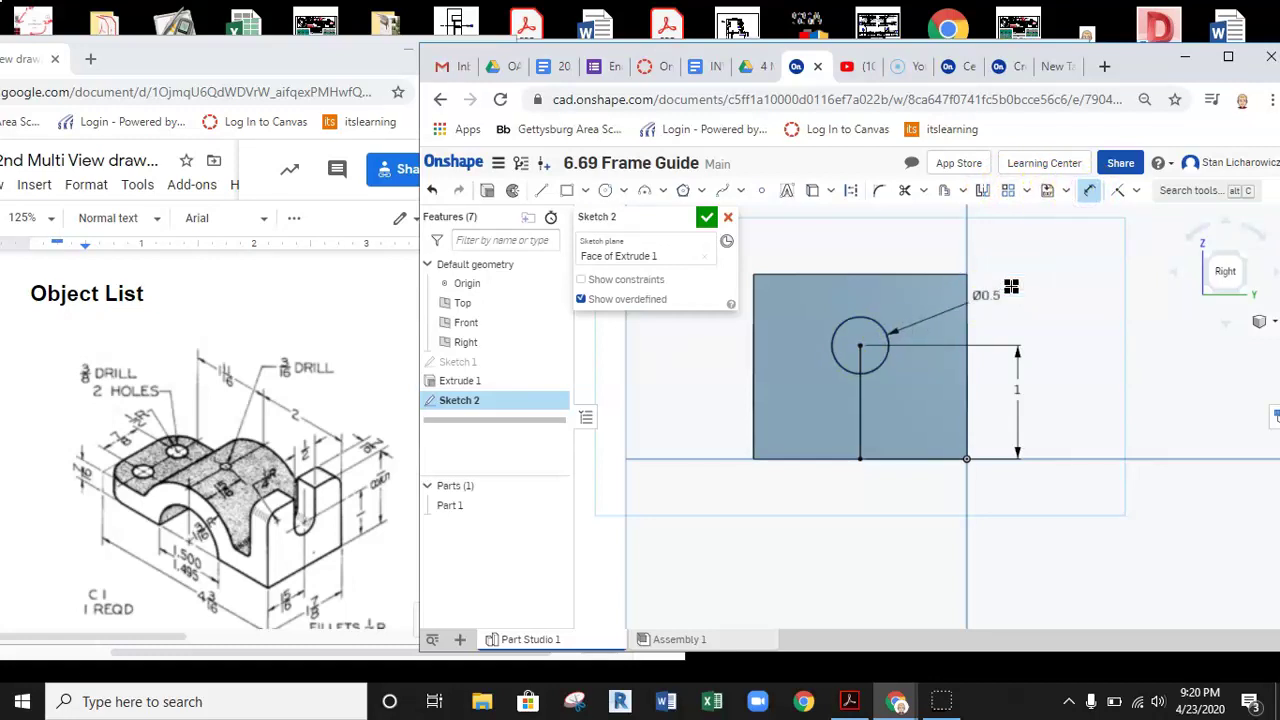
Draw a vertical line from the circle's right quadrant to the face's top edge, continuing left along that edge for about 0.53 in.
left_click(542, 191)
scroll(862, 346, "up", 5)
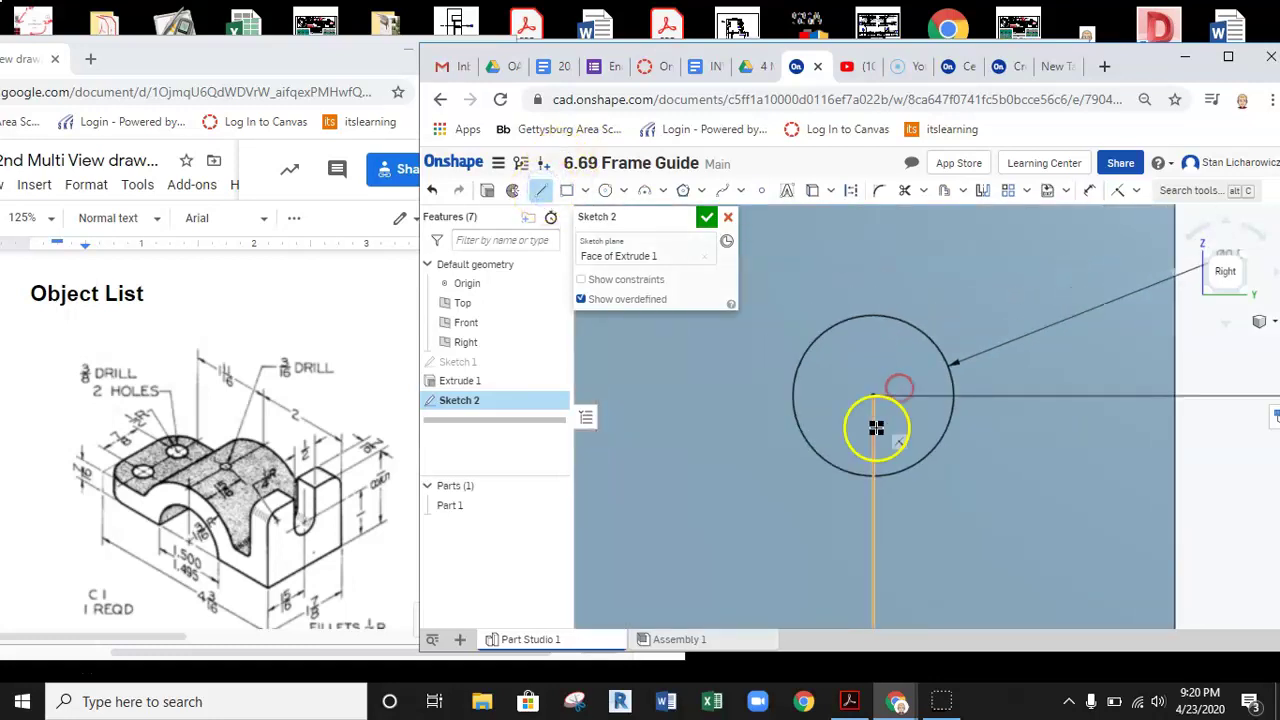
scroll(876, 428, "down", 2)
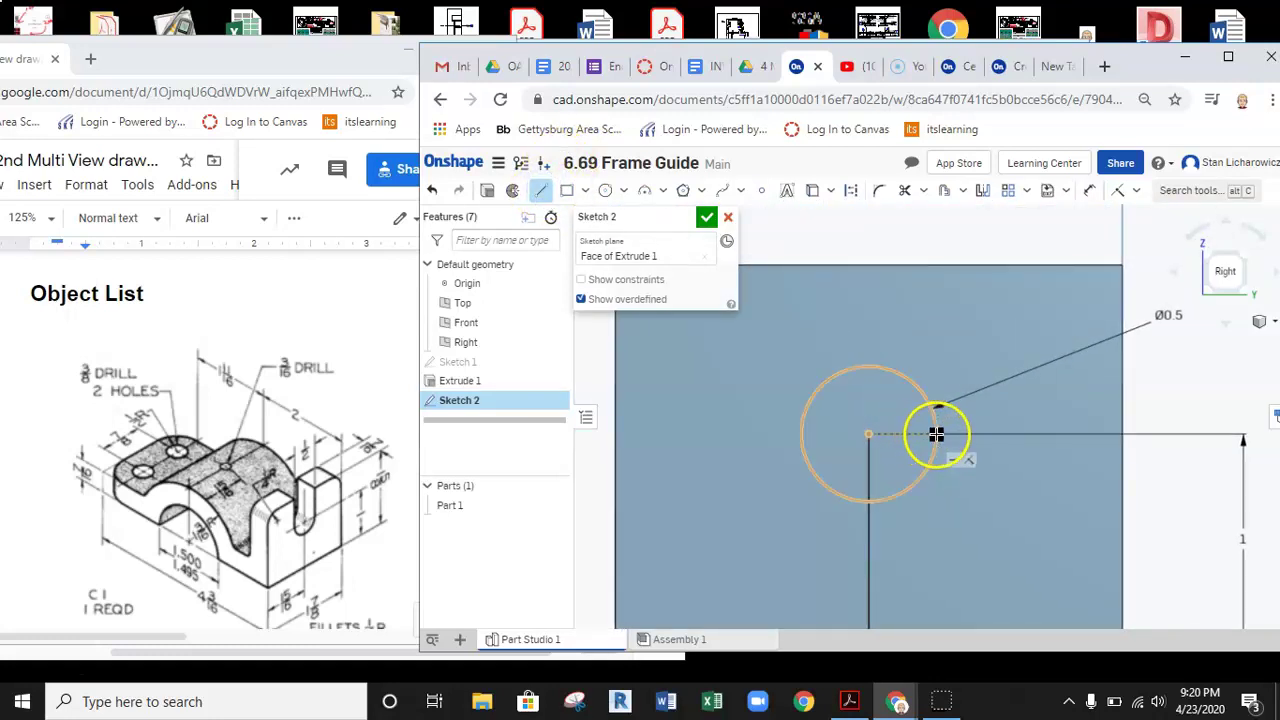
left_click_drag(936, 433, 936, 265)
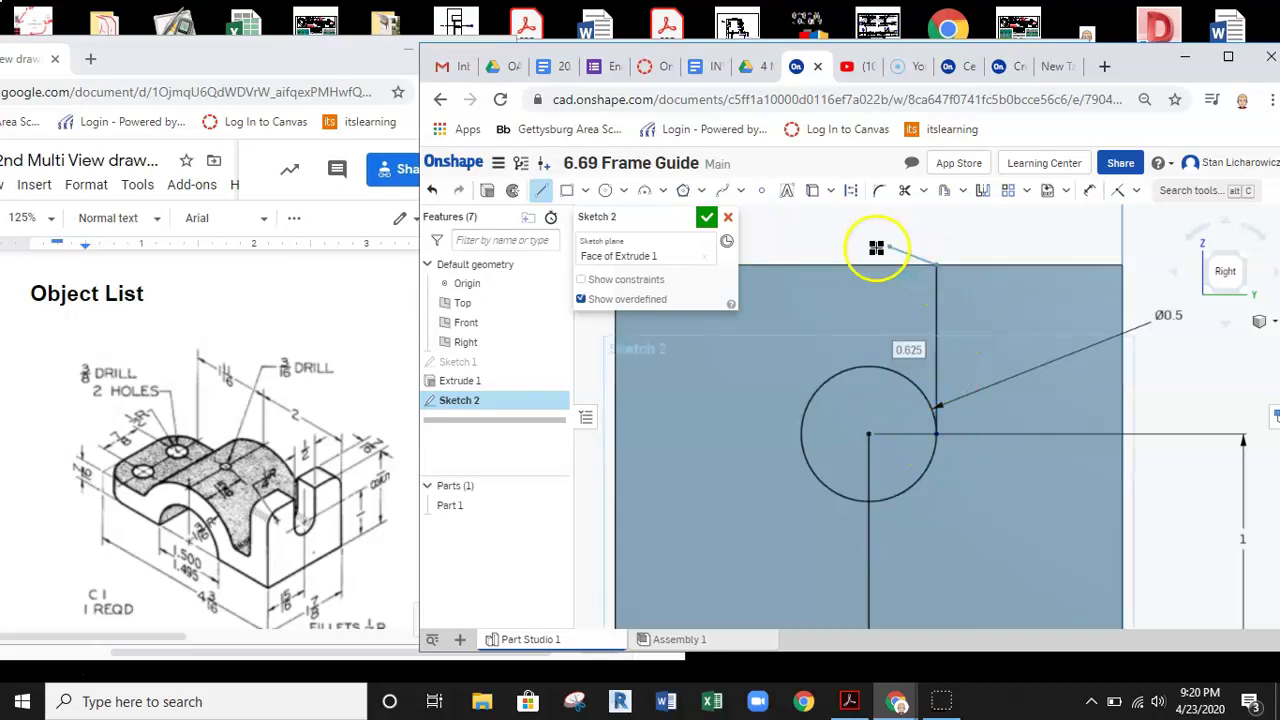
left_click(791, 263)
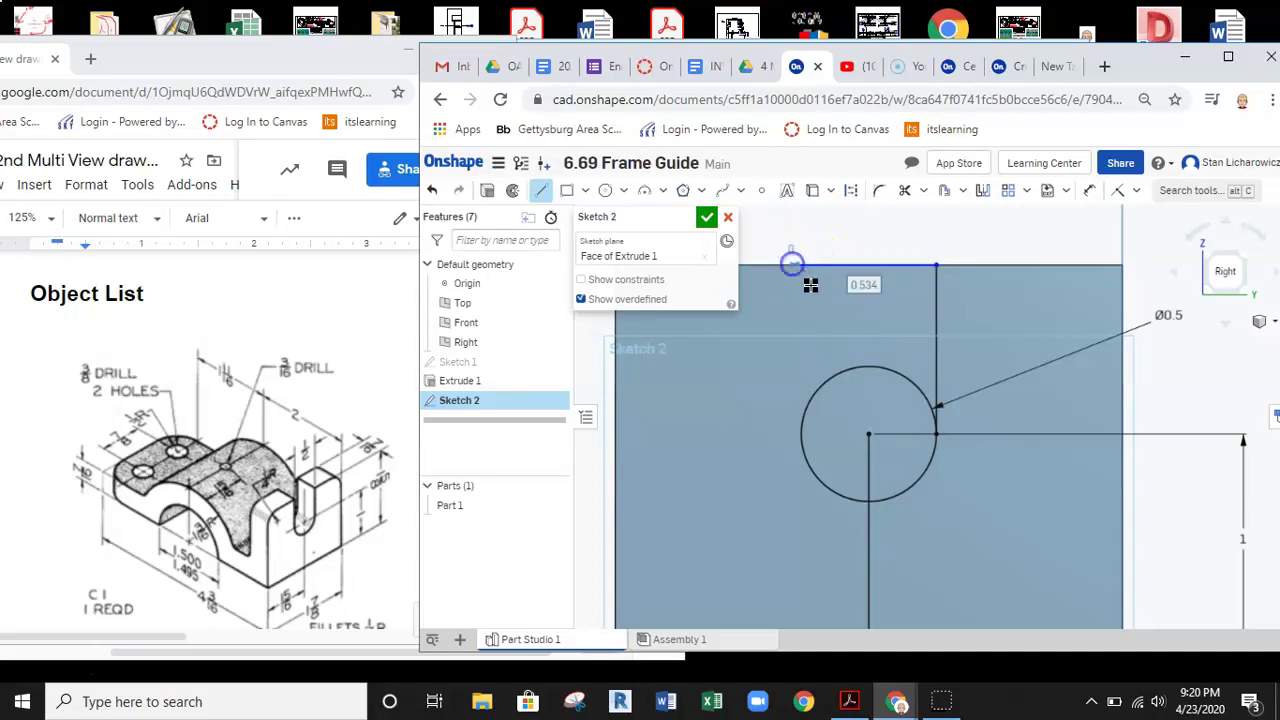
Dimension the horizontal line on the face's top edge as 0.5 in.
left_click(1089, 190)
left_click(865, 267)
left_click(868, 243)
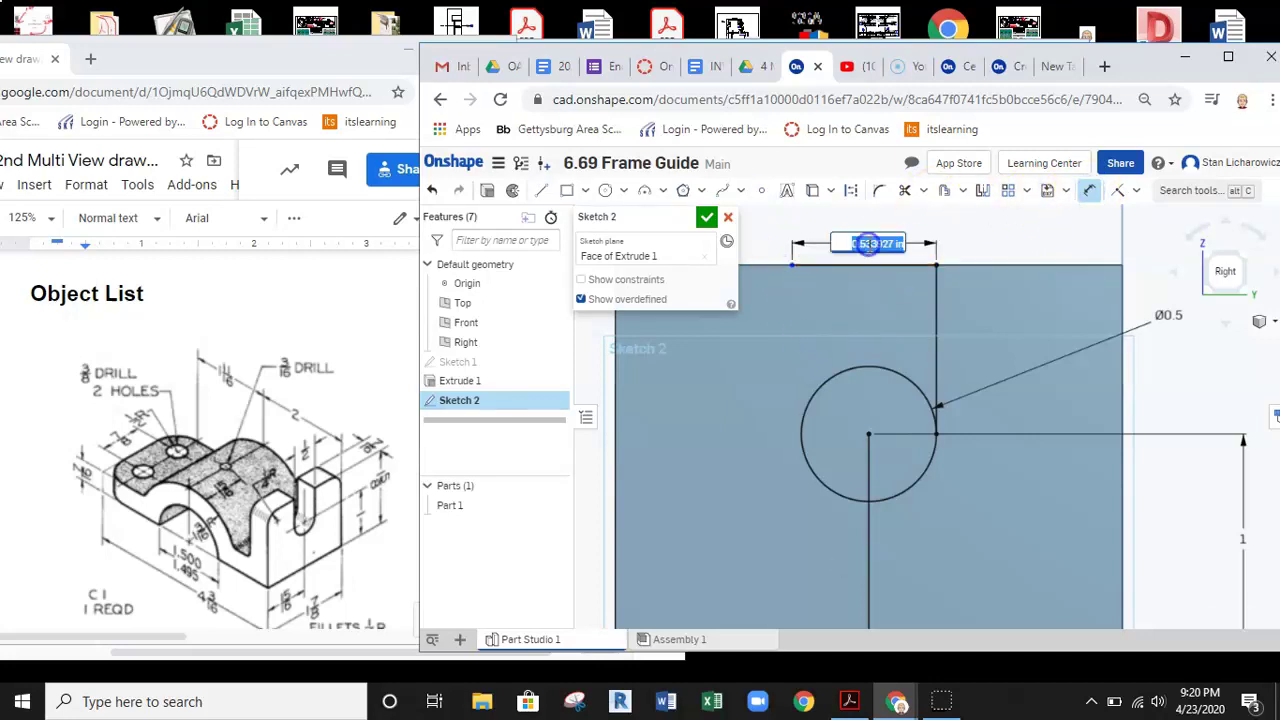
type("0.5")
key("Return")
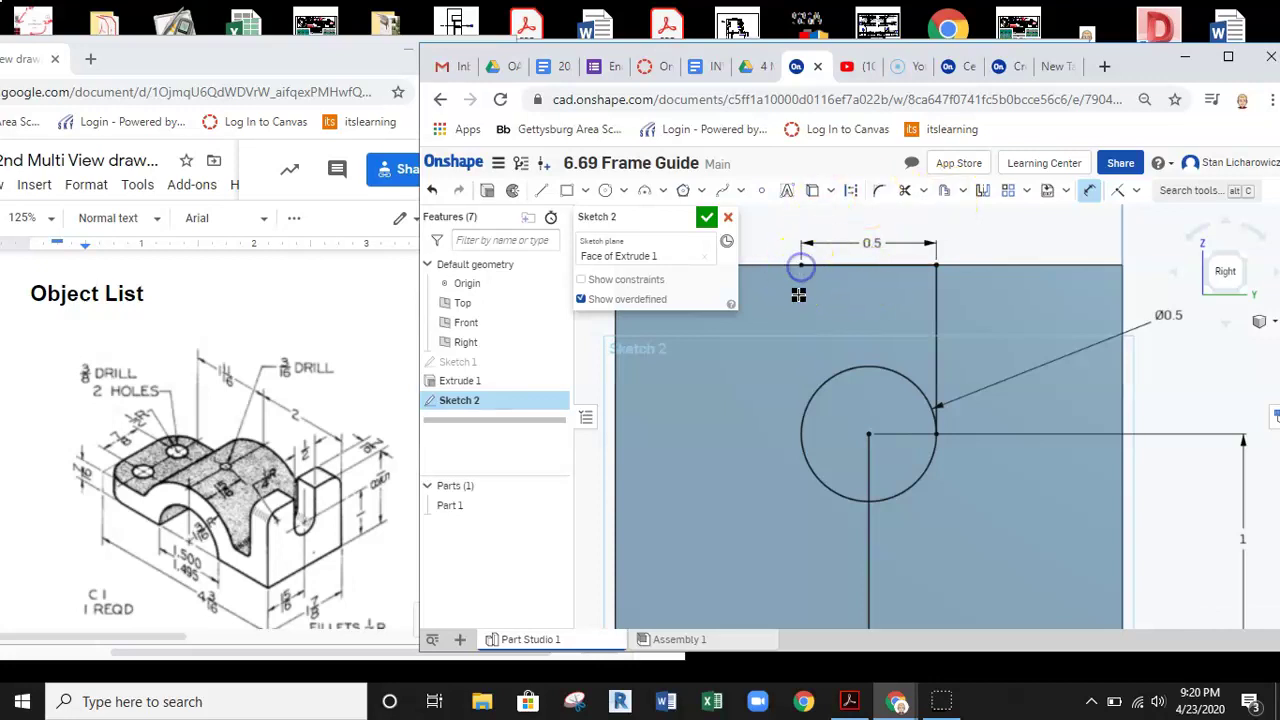
Draw a vertical line from the top line's left end down to the circle's left quadrant.
left_click(540, 190)
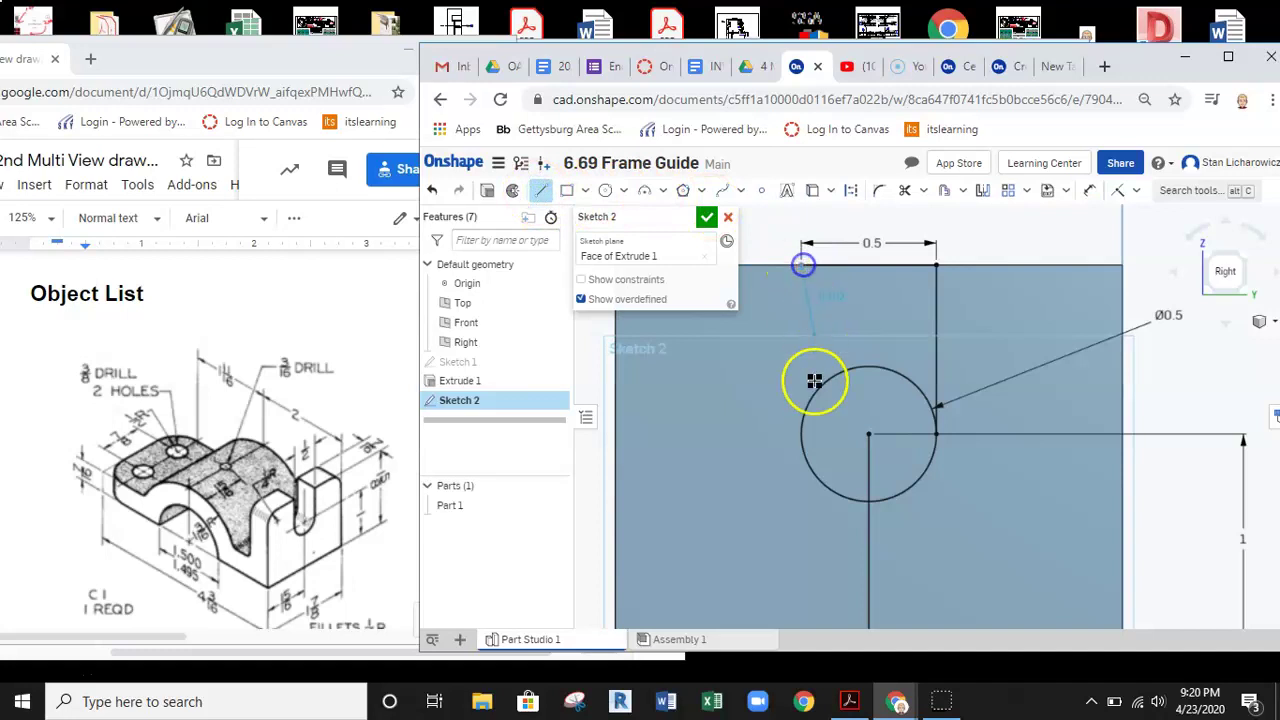
scroll(866, 434, "up", 2)
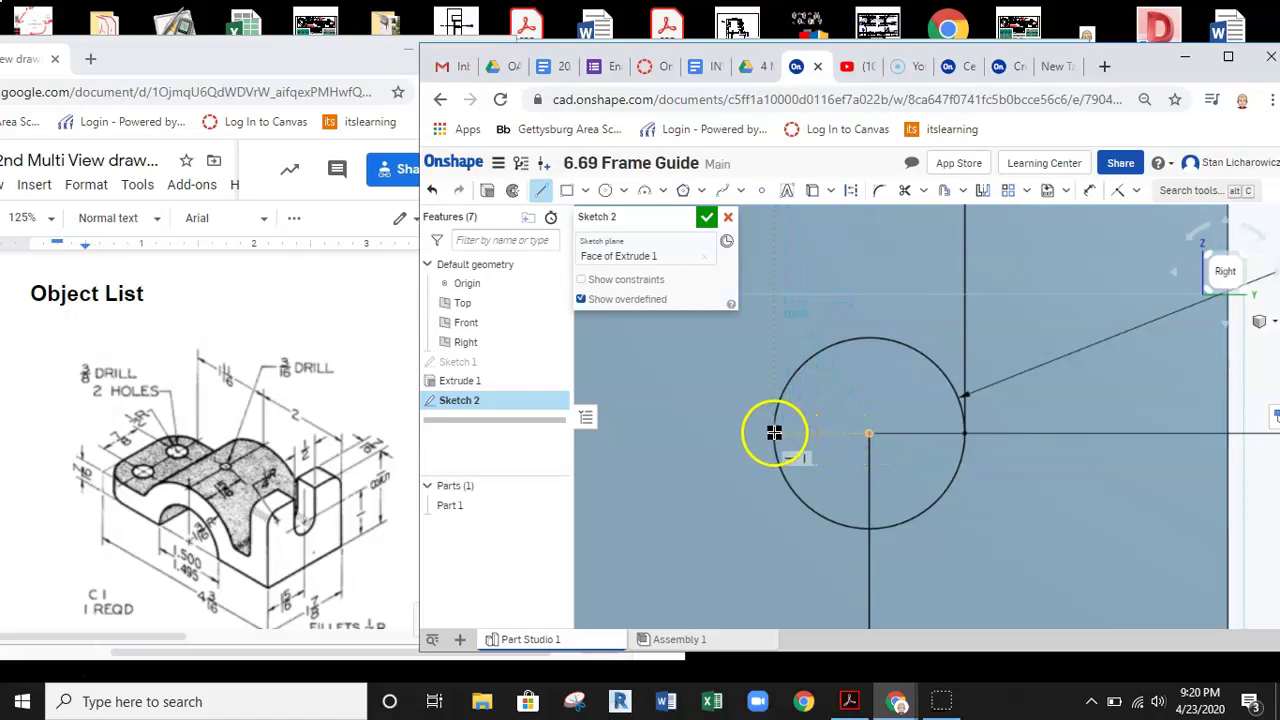
scroll(780, 460, "down", 3)
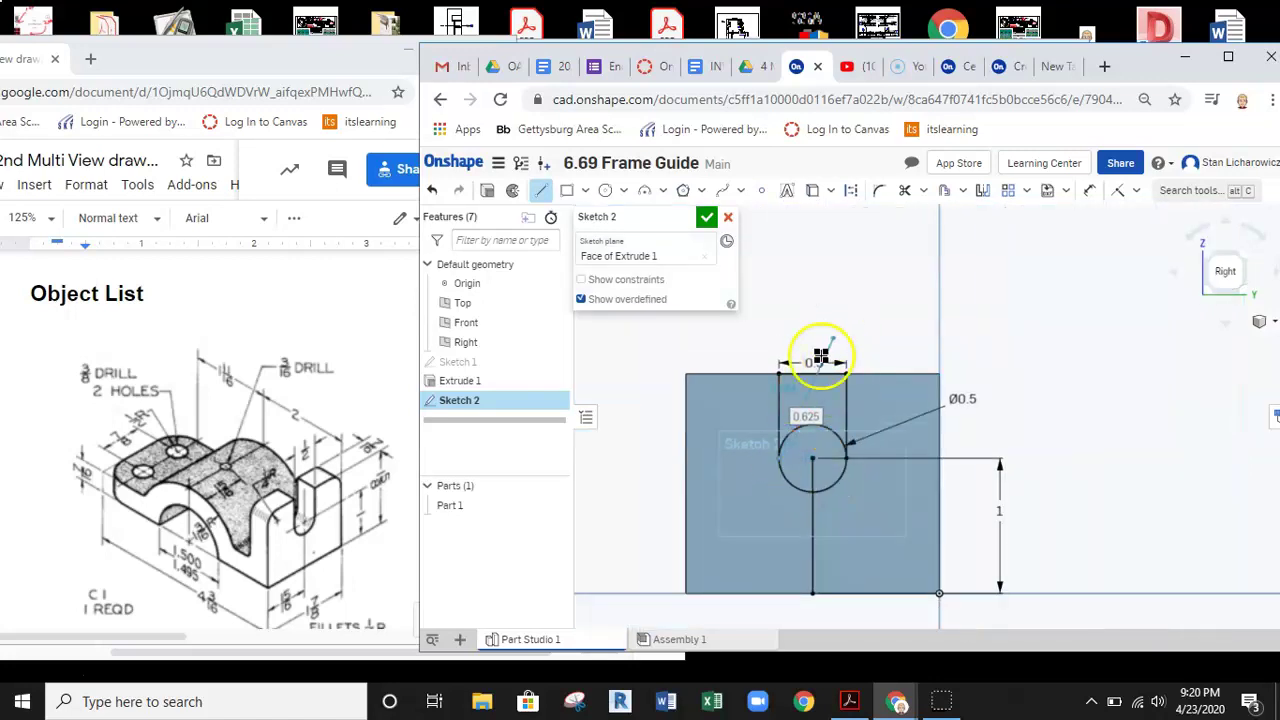
Trim away the circle's upper half between the two vertical lines to form a round-bottomed slot outline.
left_click(906, 190)
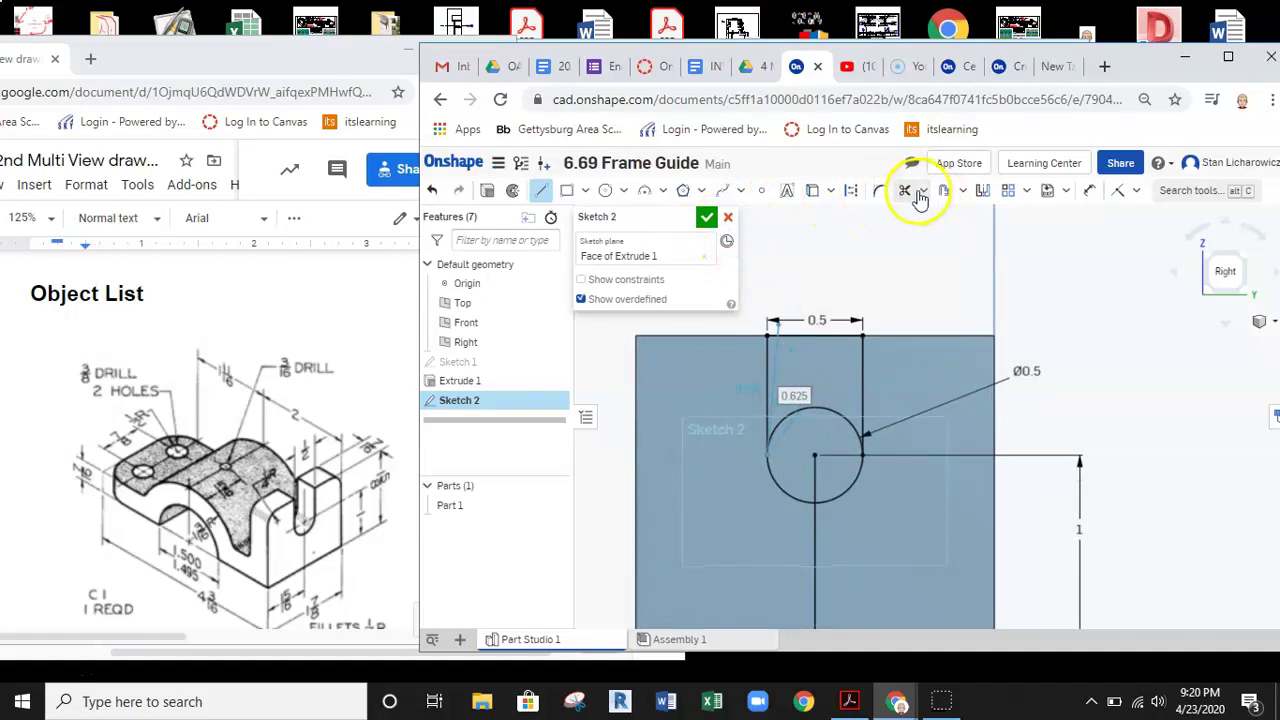
left_click(819, 408)
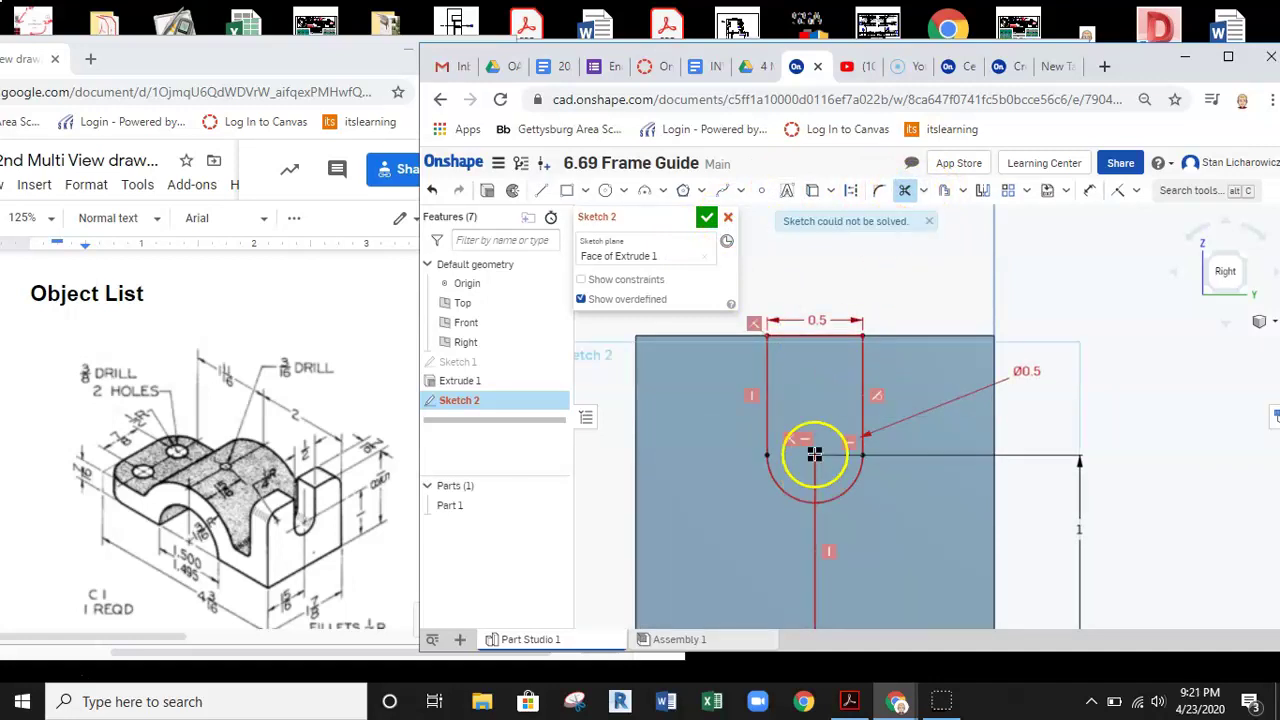
scroll(815, 448, "up", 2)
middle_click_drag(870, 392, 891, 329)
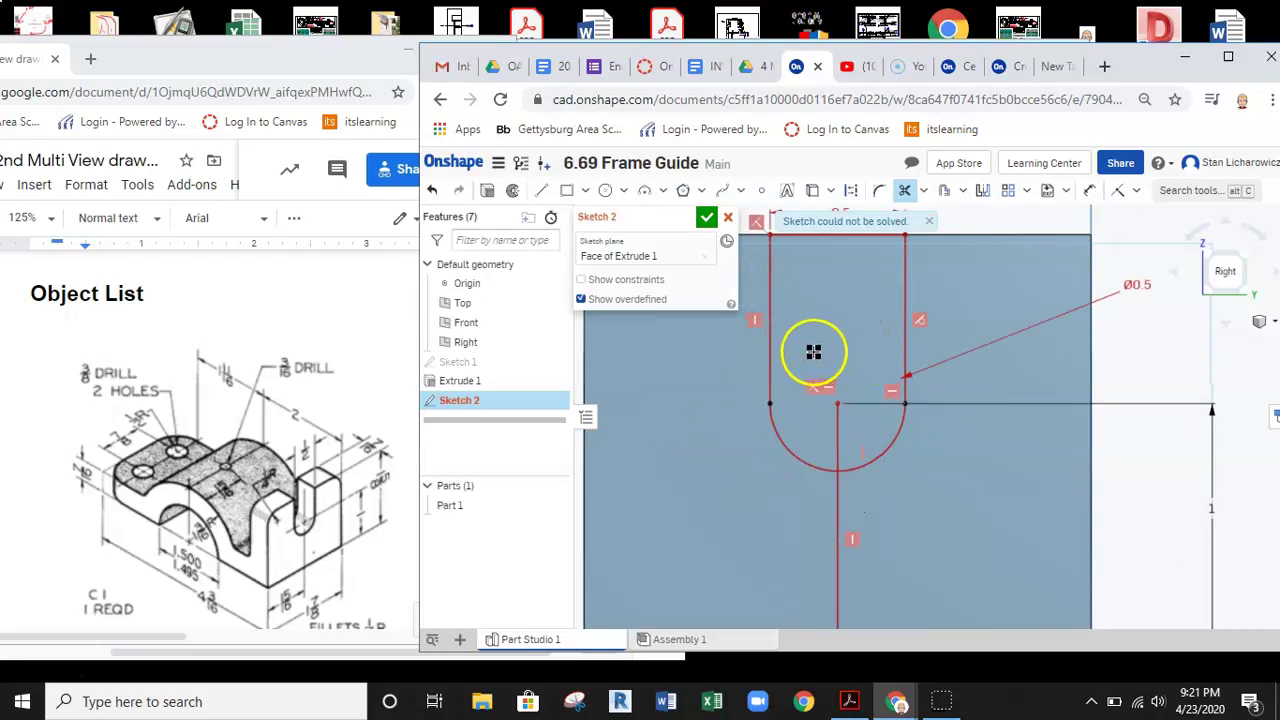
Finish the slot sketch and select its round-bottomed region on the upright's outer face for an extrusion.
scroll(820, 360, "down", 1)
left_click(706, 217)
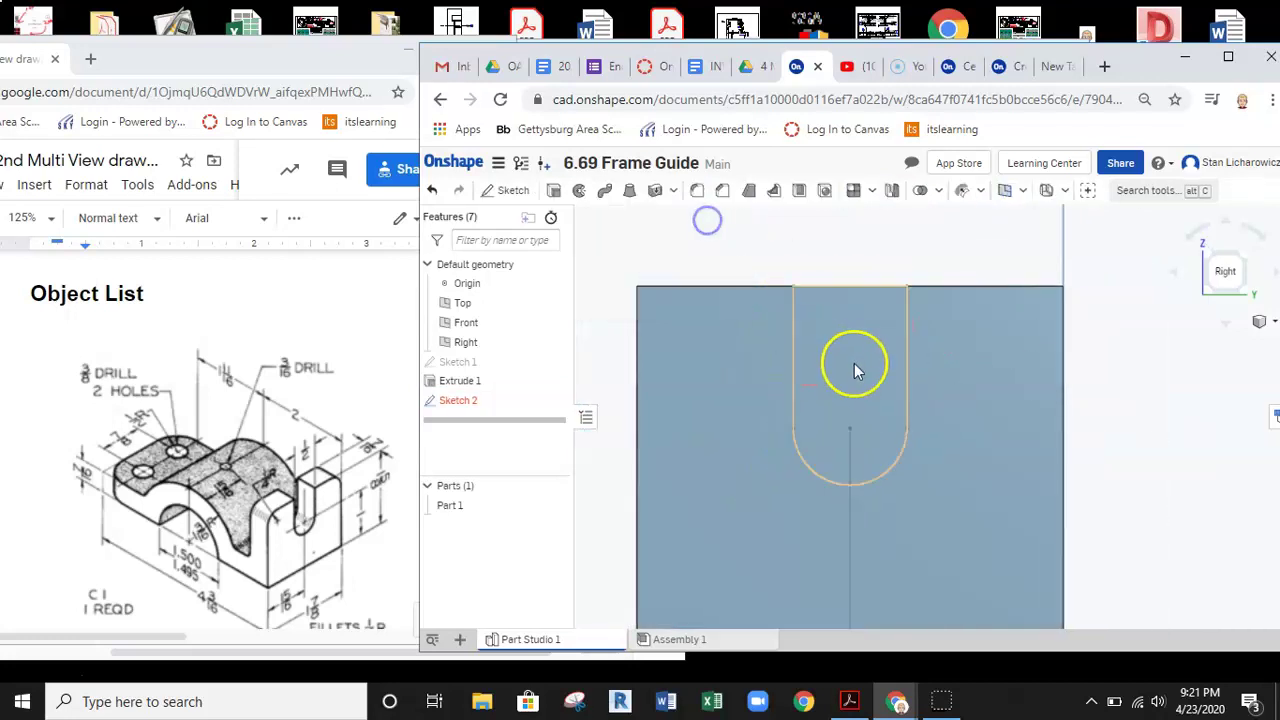
right_click_drag(951, 409, 914, 394)
mouse_move(994, 371)
right_mouse_down()
mouse_move(962, 398)
mouse_move(977, 386)
right_mouse_up()
left_click(553, 190)
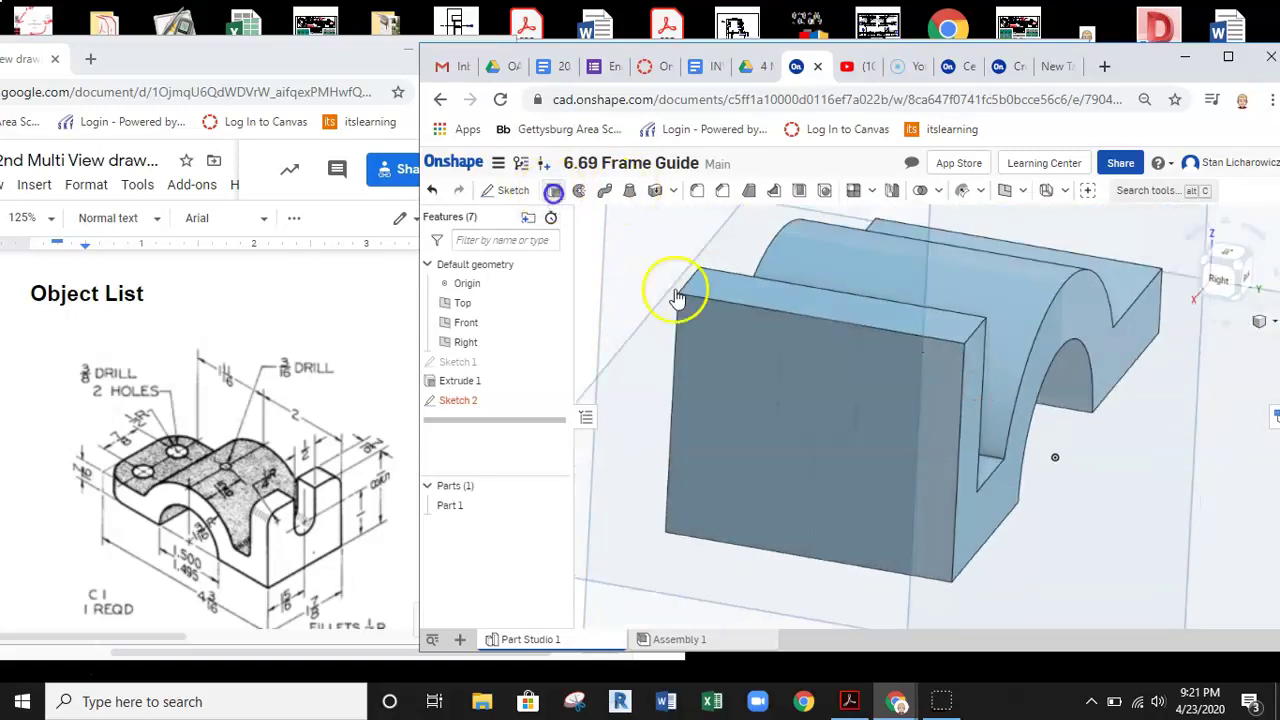
left_click(840, 368)
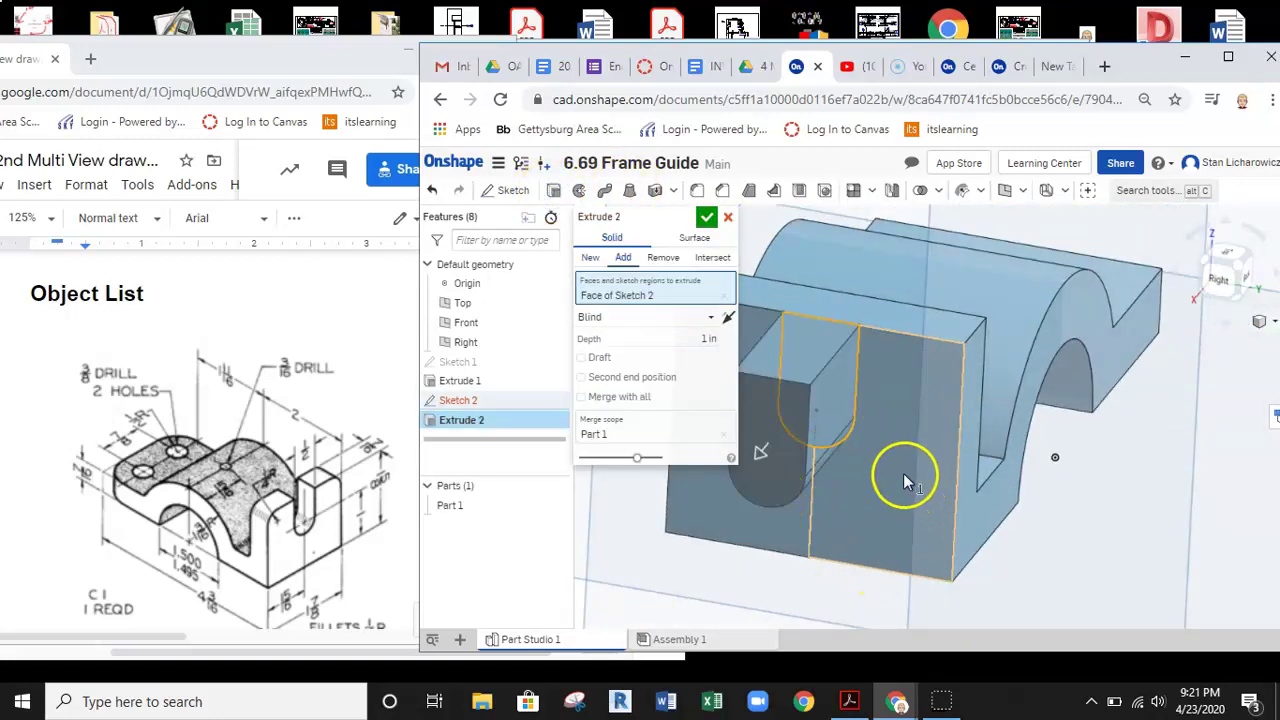
Set the slot extrusion to remove material with a blind depth of 7/16 in and apply it to the upright.
scroll(915, 466, "up", 1)
right_click_drag(930, 455, 867, 511)
right_click_drag(877, 303, 817, 282)
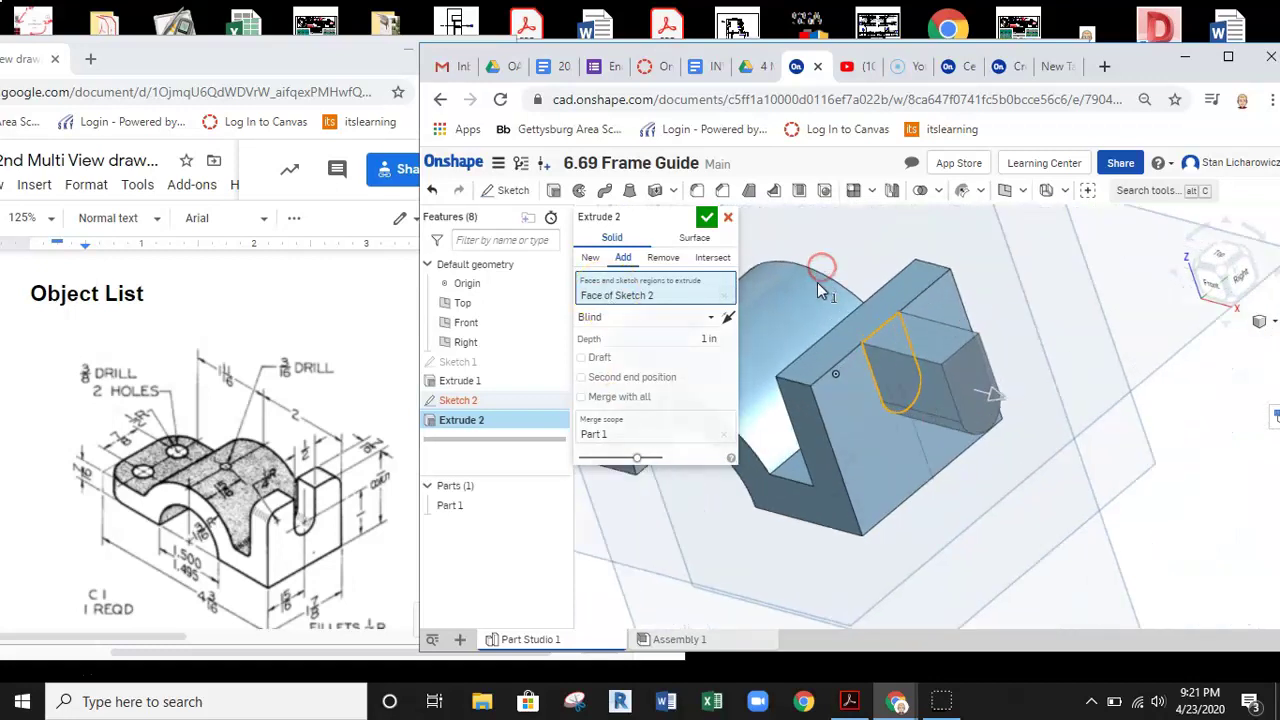
left_click(664, 259)
right_click_drag(950, 338, 978, 337)
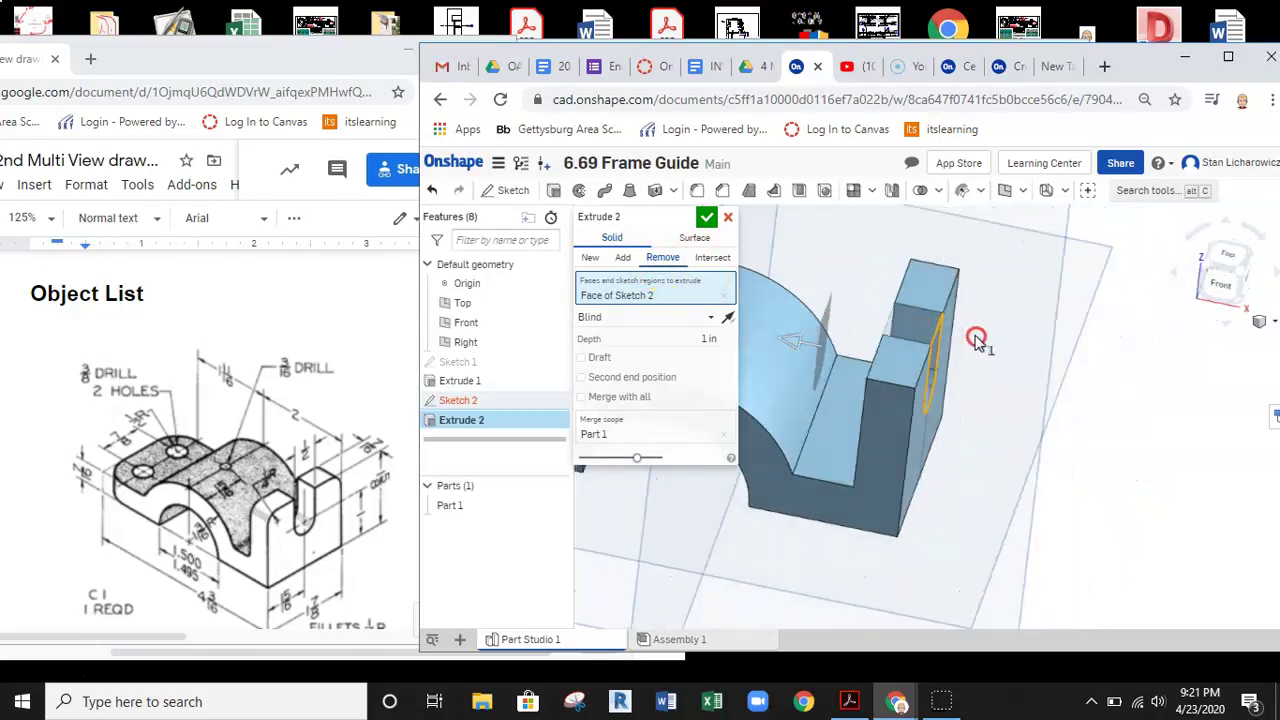
left_click(625, 255)
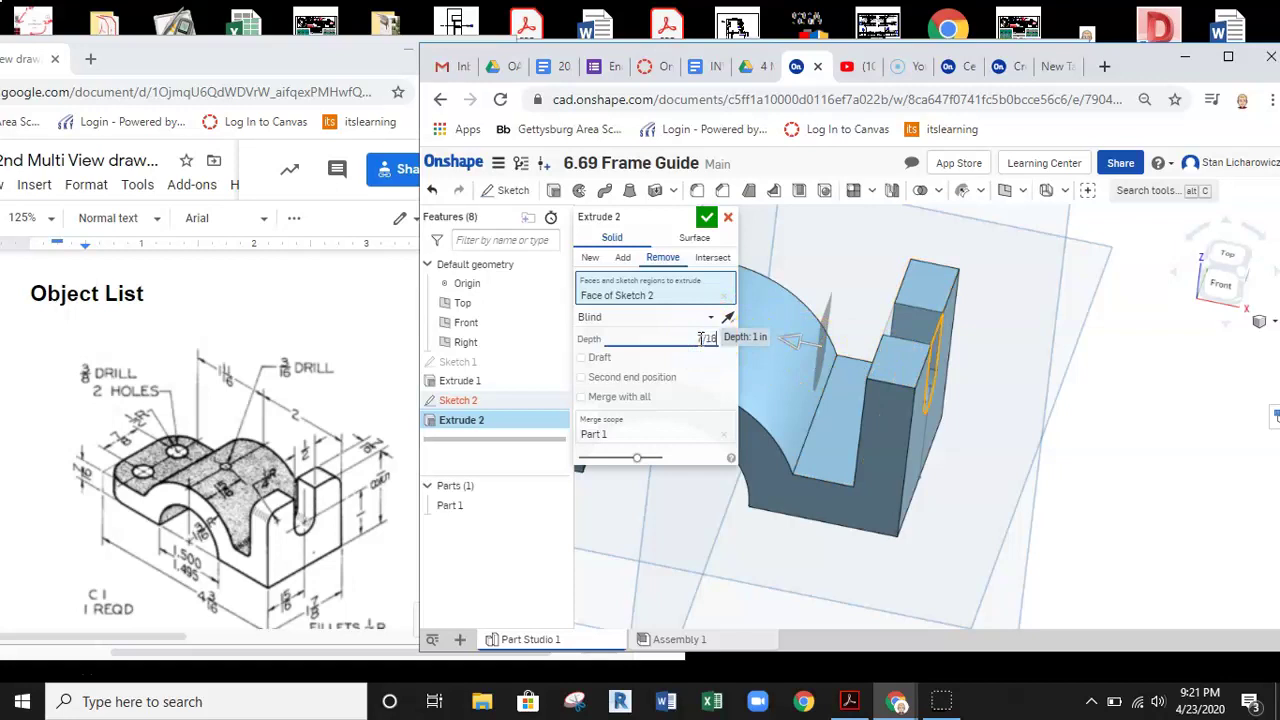
left_click(705, 219)
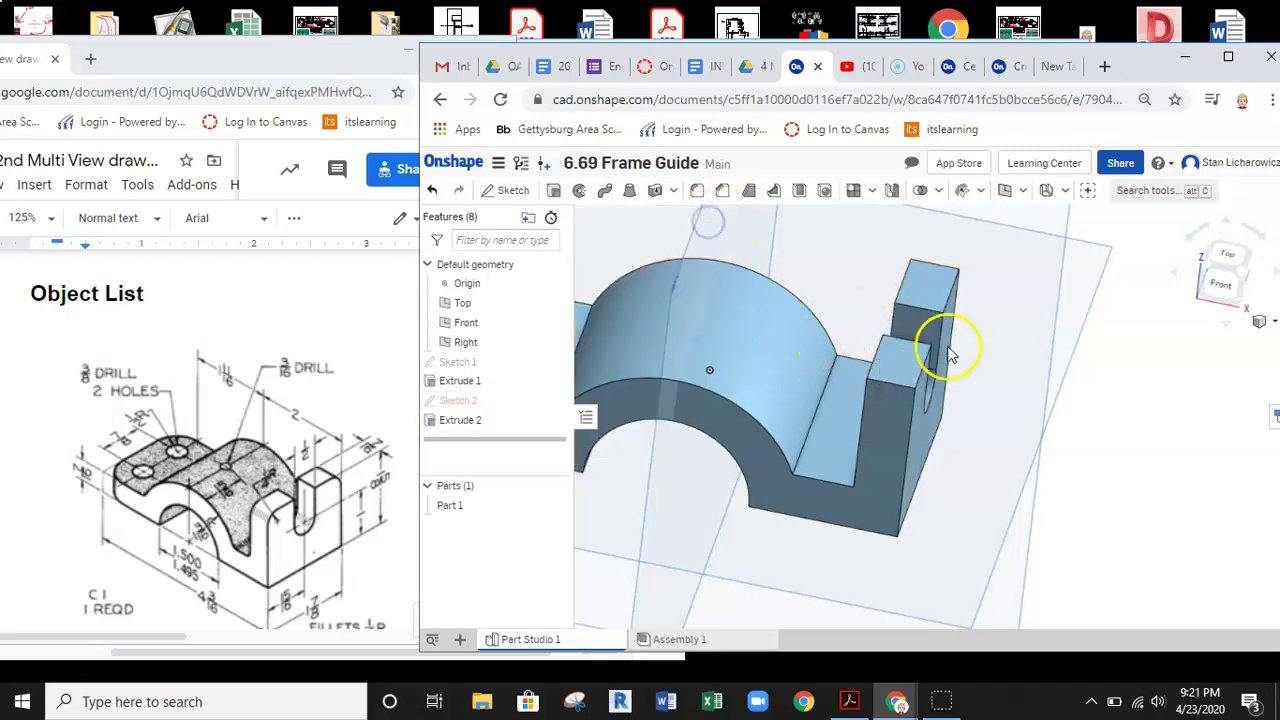
Fillet the two outer vertical corner edges of the flat end tab with a 0.5 in radius.
middle_click_drag(974, 351, 986, 329)
mouse_move(926, 396)
right_mouse_down()
mouse_move(887, 367)
mouse_move(871, 391)
mouse_move(911, 385)
right_mouse_up()
left_click(795, 355)
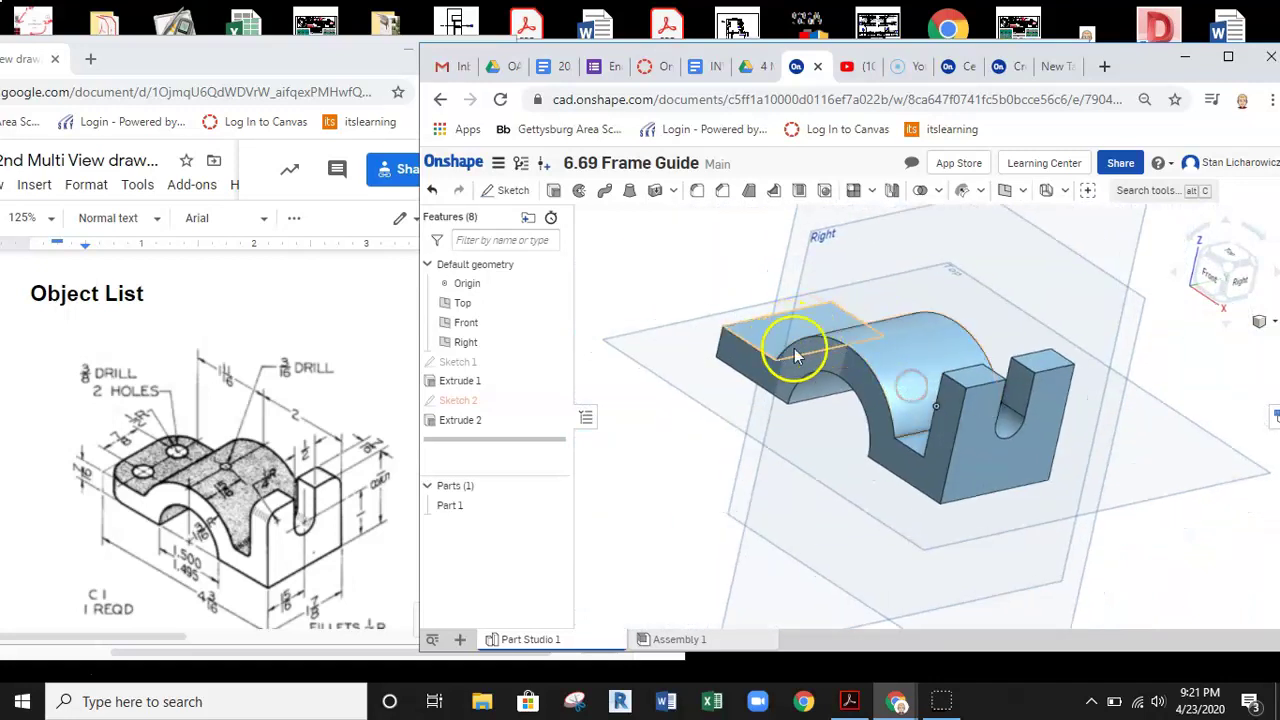
right_click_drag(804, 391, 831, 420)
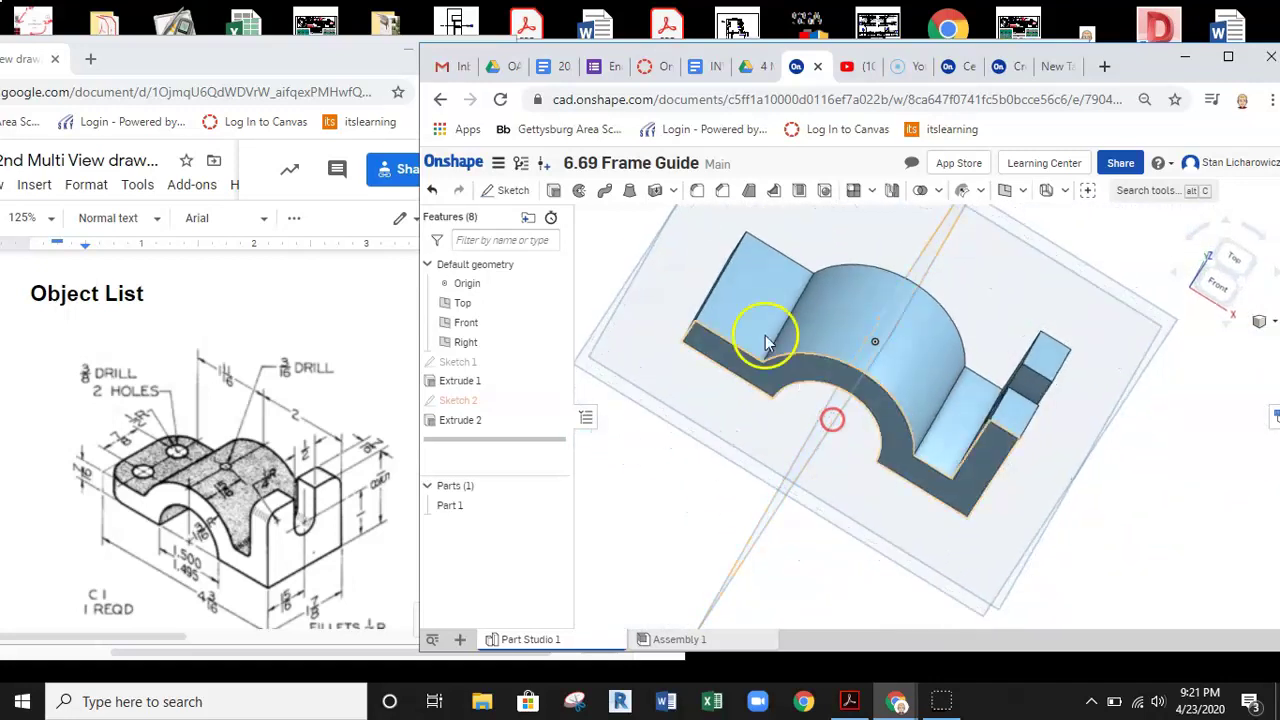
middle_click_drag(761, 321, 768, 382)
right_click_drag(738, 333, 734, 294)
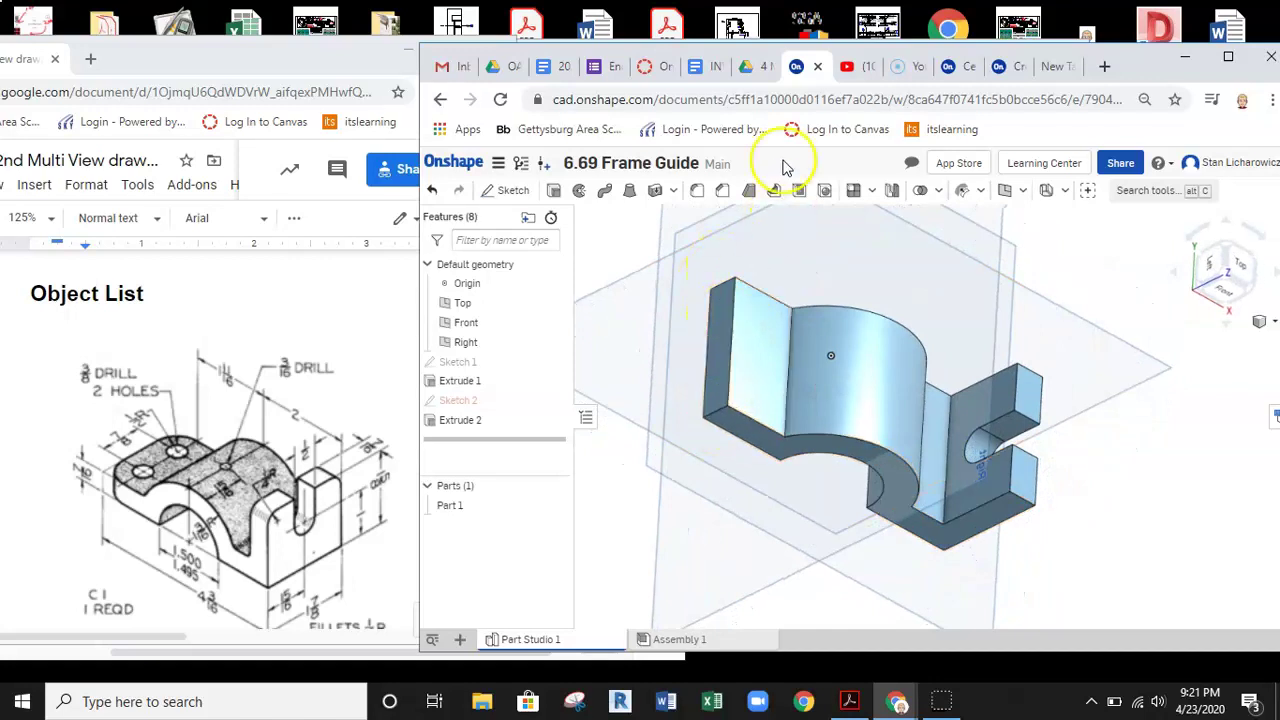
left_click(698, 192)
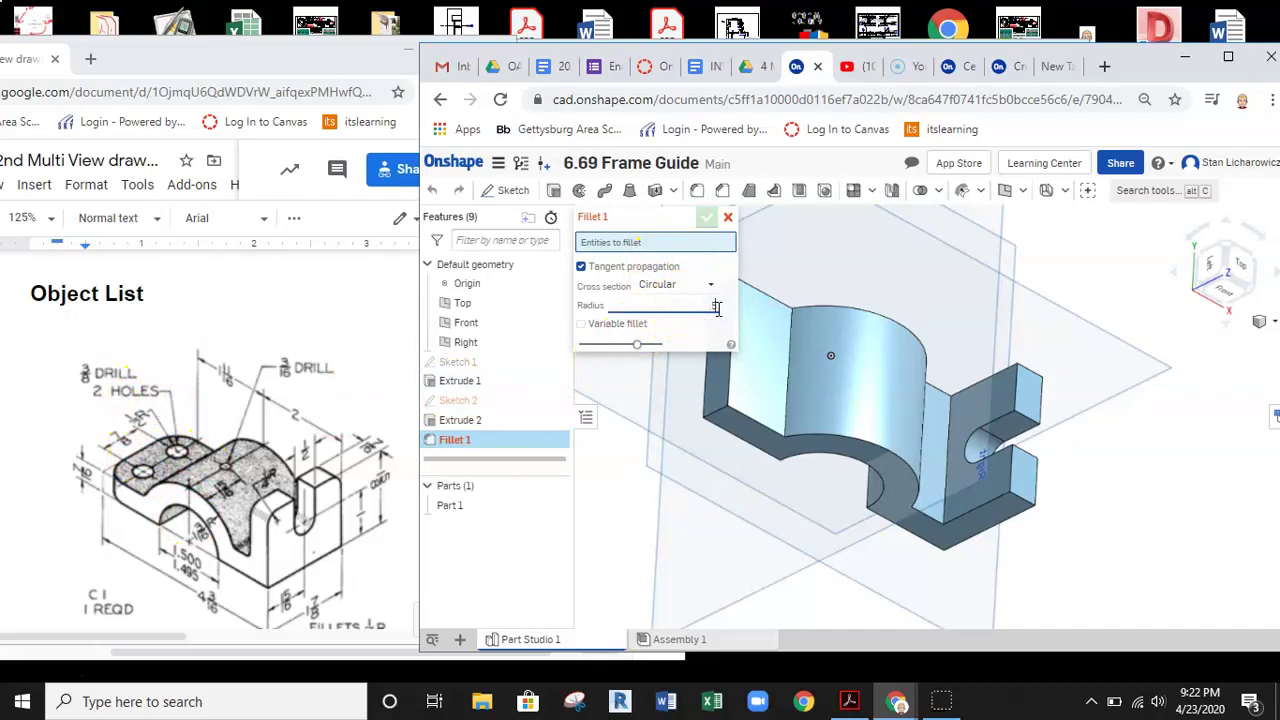
left_click(728, 346)
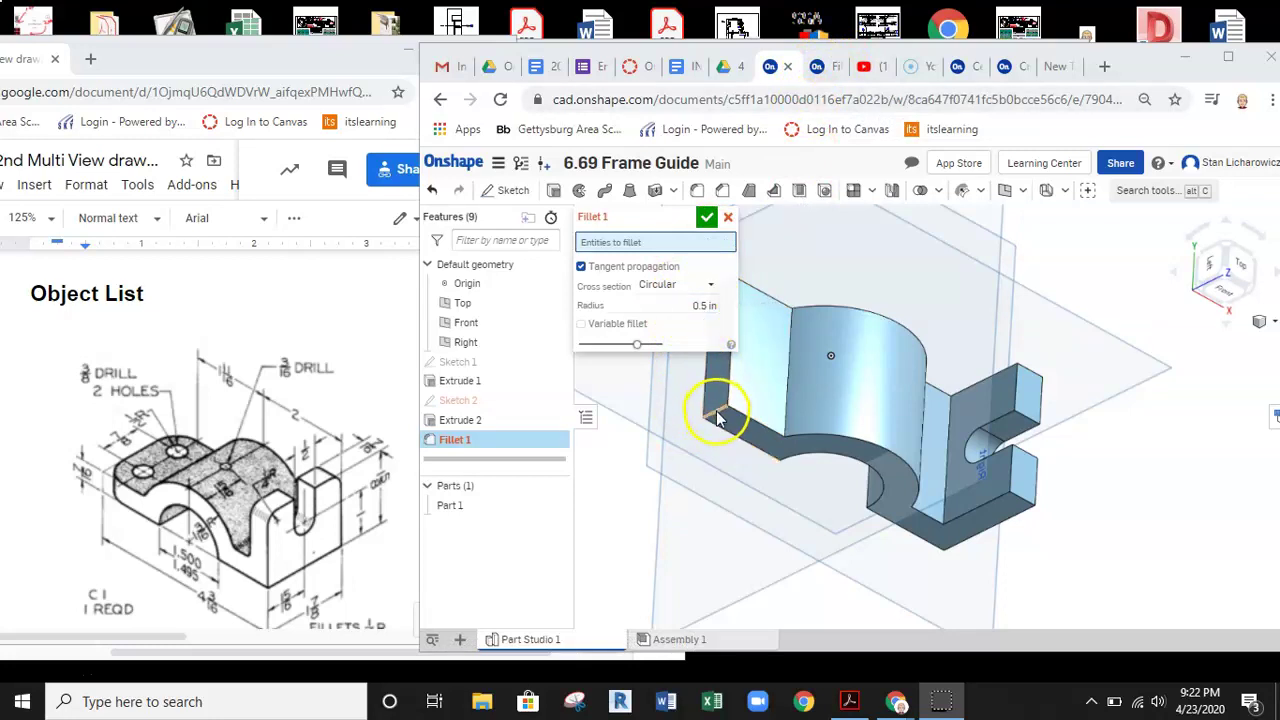
scroll(716, 418, "up", 5)
left_click(798, 453)
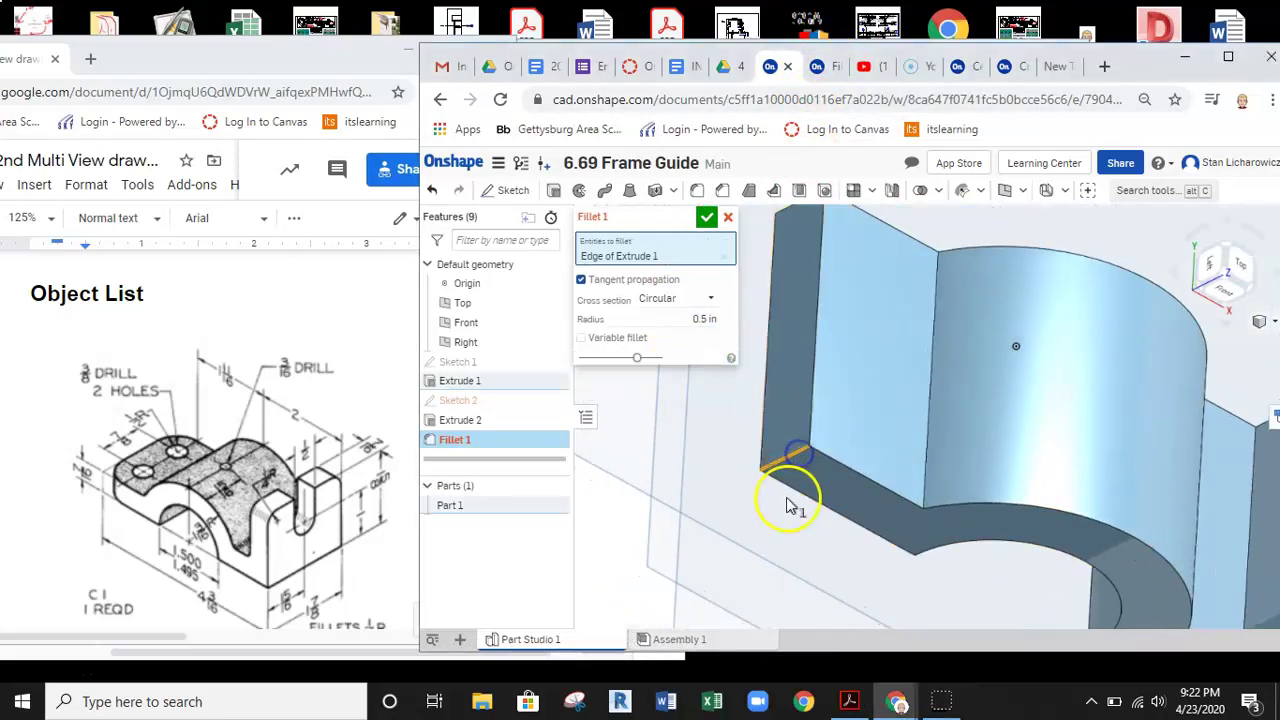
right_click_drag(786, 508, 783, 337)
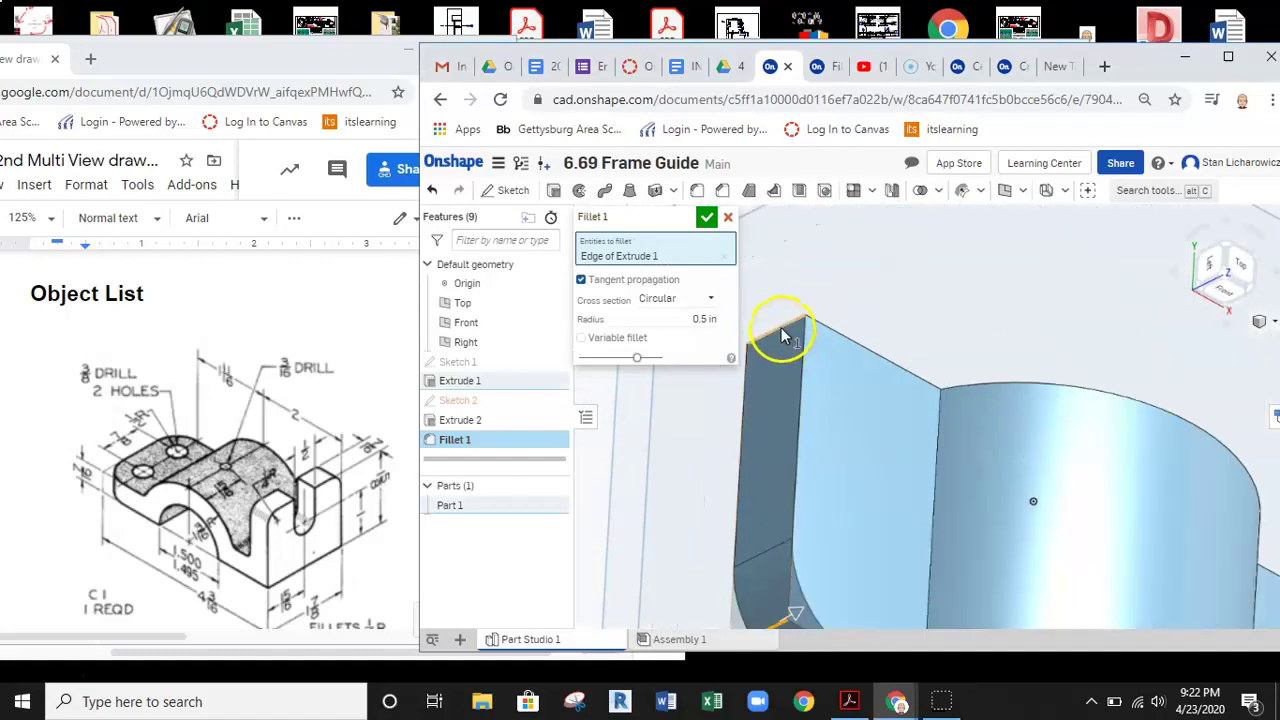
left_click(783, 335)
scroll(785, 330, "down", 5)
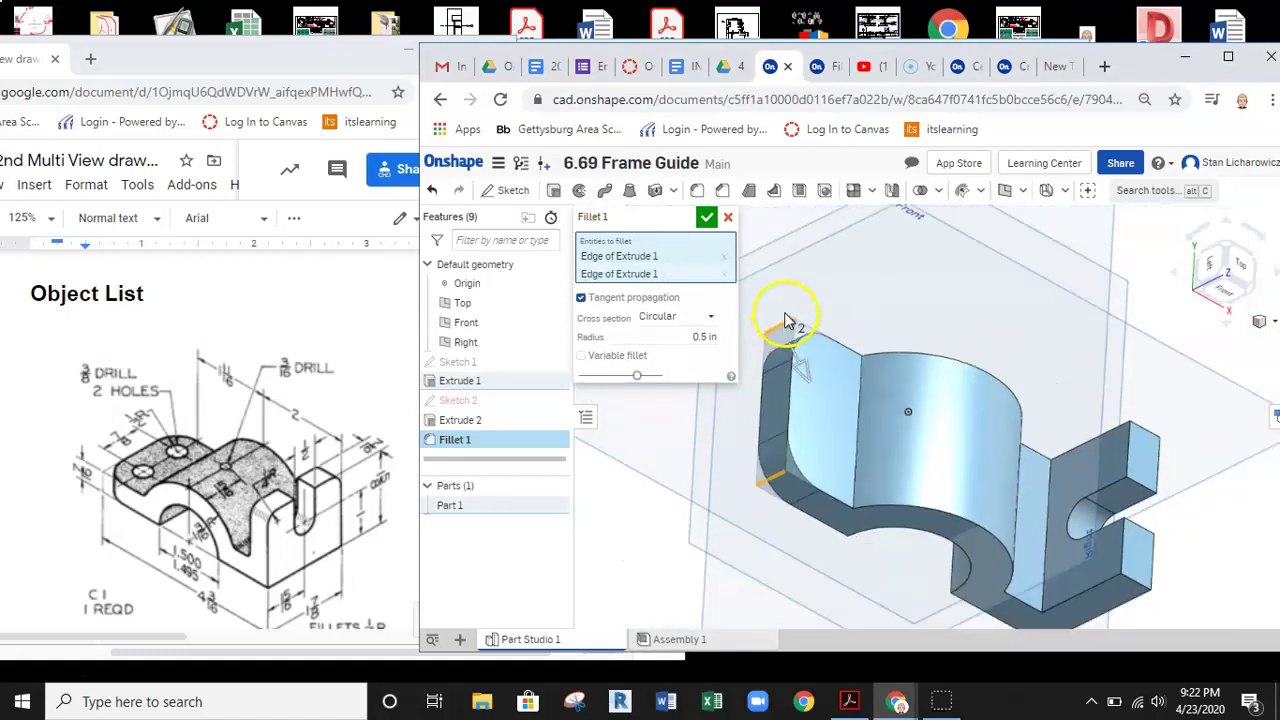
left_click(707, 220)
Start a sketch on the end tab's top face and draw a circle about 0.6 in in diameter at the rounded corner's centre nearest the origin.
middle_click_drag(700, 286, 680, 261)
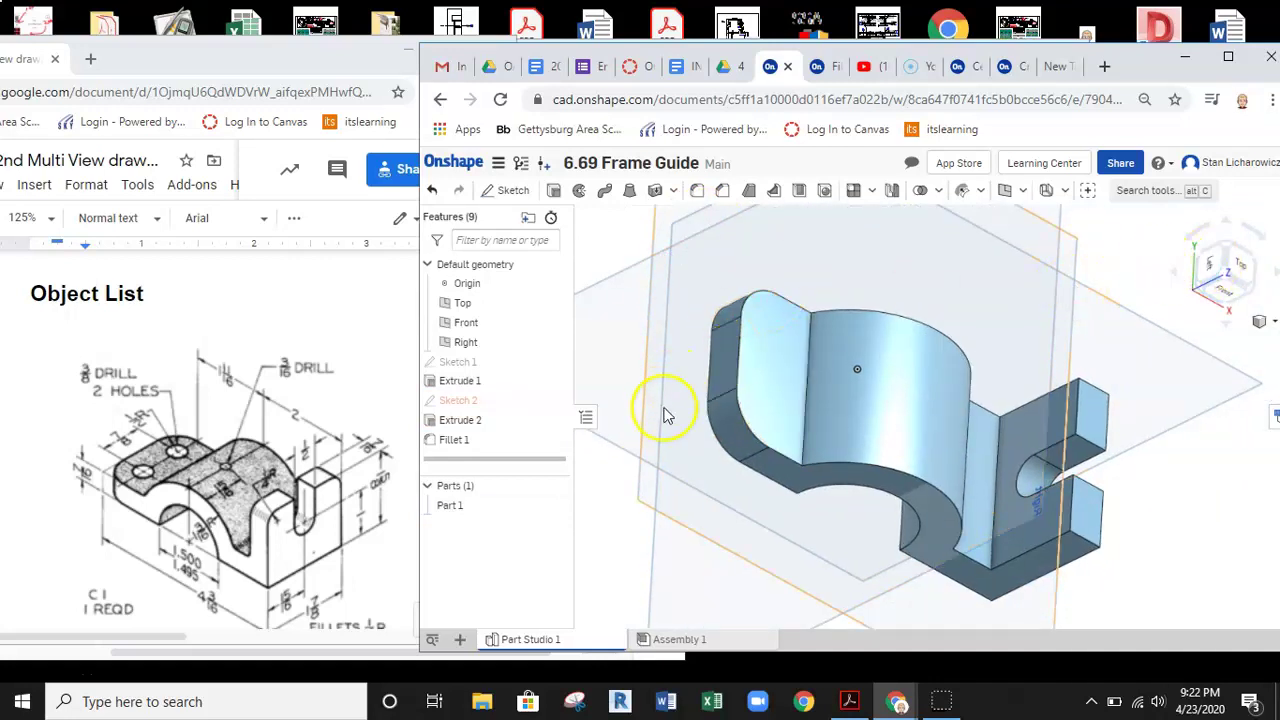
left_click(513, 192)
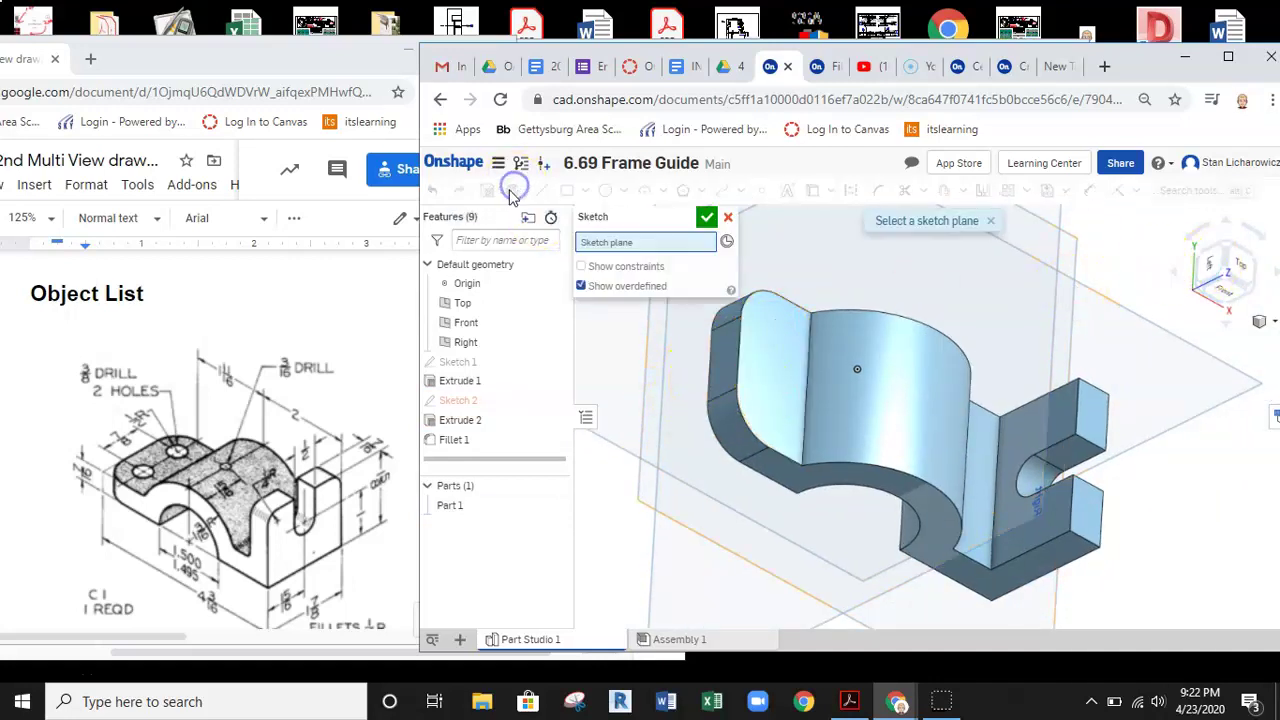
left_click(785, 345)
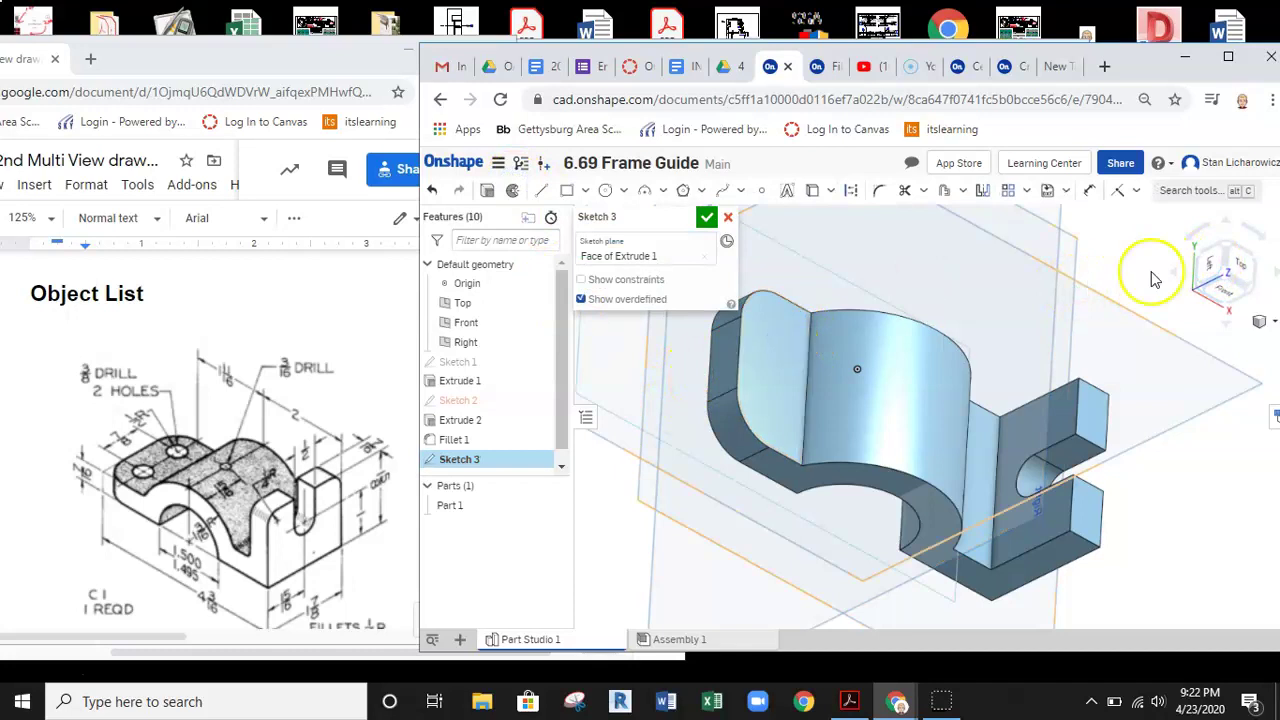
left_click(1232, 263)
scroll(813, 360, "up", 5)
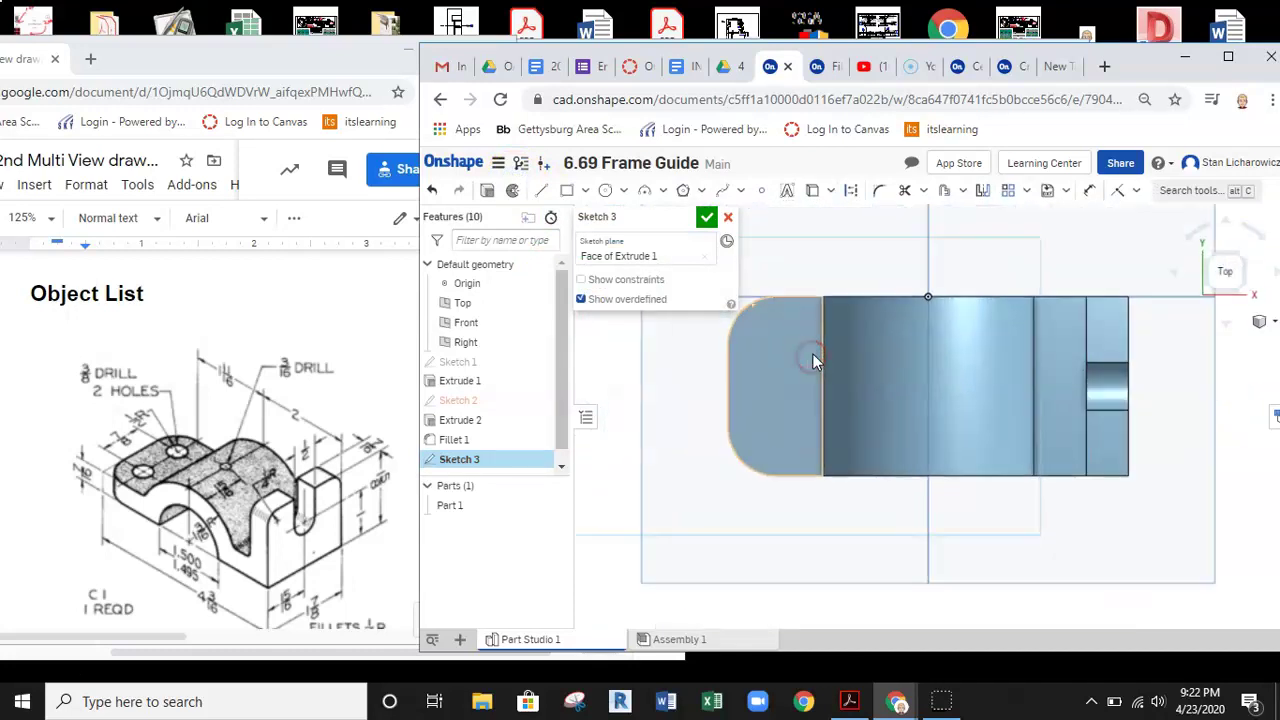
left_click(607, 192)
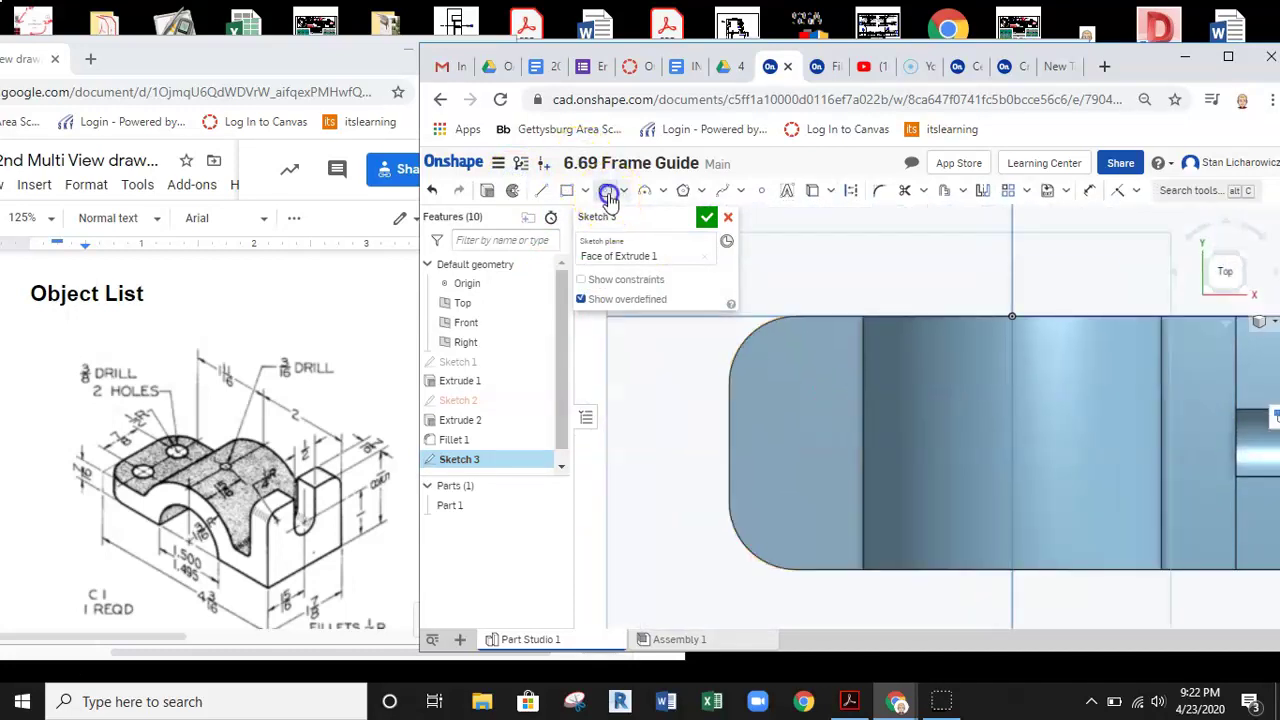
scroll(795, 345, "up", 2)
left_click(608, 197)
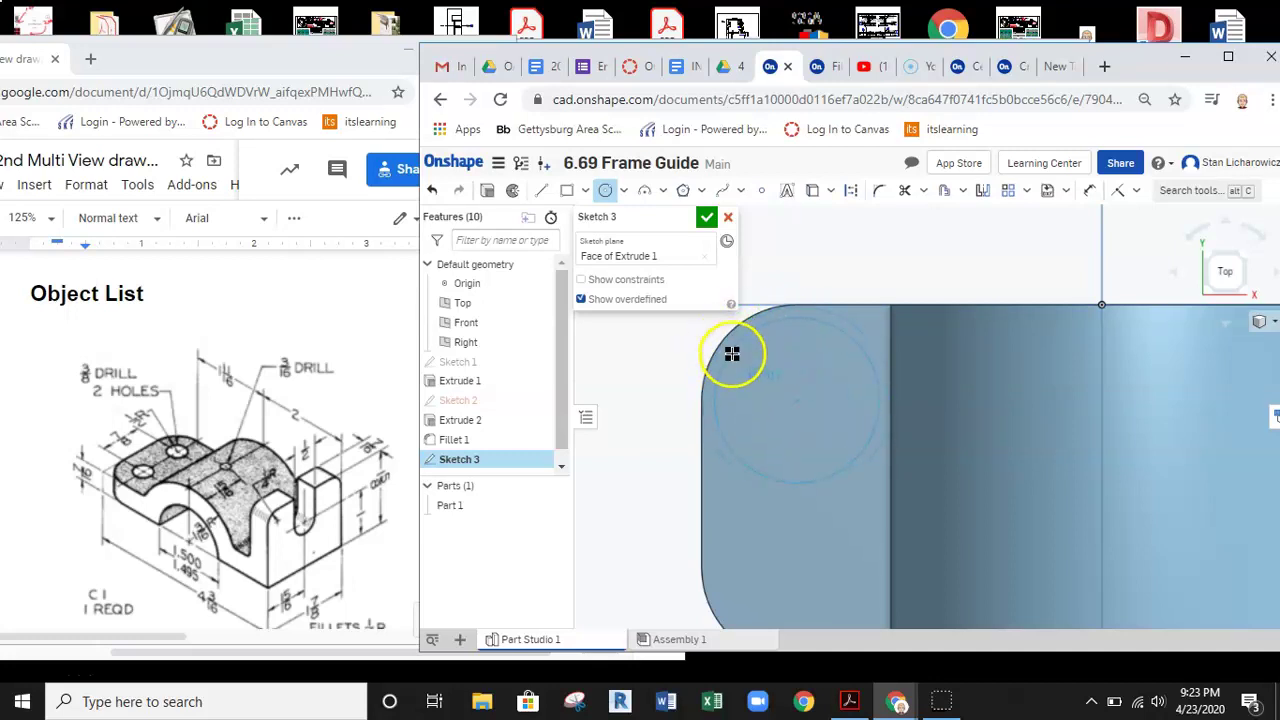
left_click(837, 362)
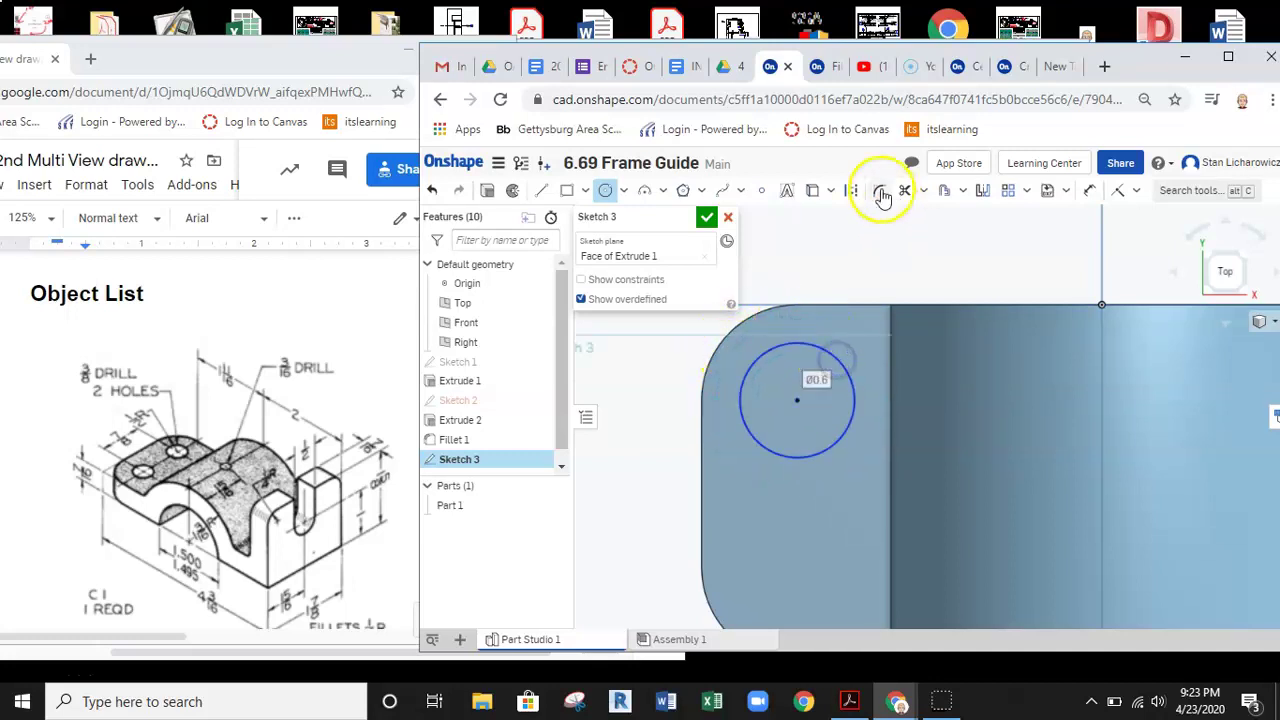
Dimension the circle's diameter as 3/8 in.
left_click(1088, 190)
left_click(843, 358)
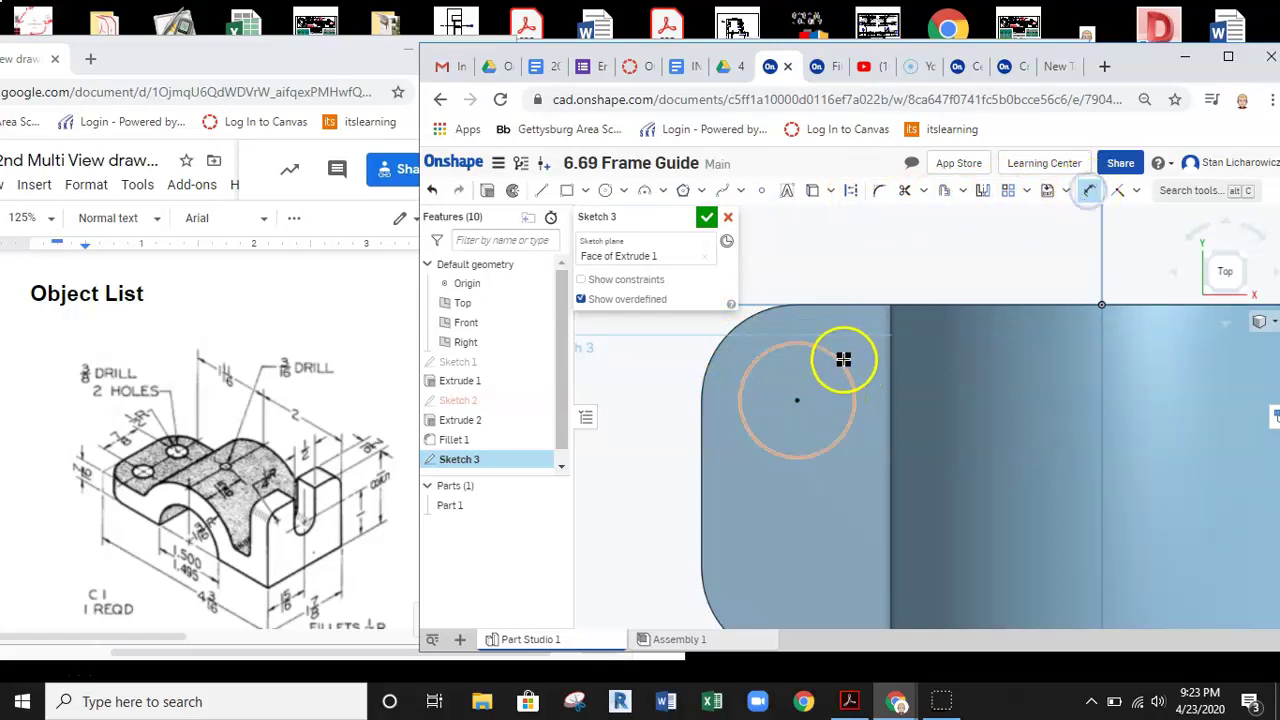
left_click(904, 272)
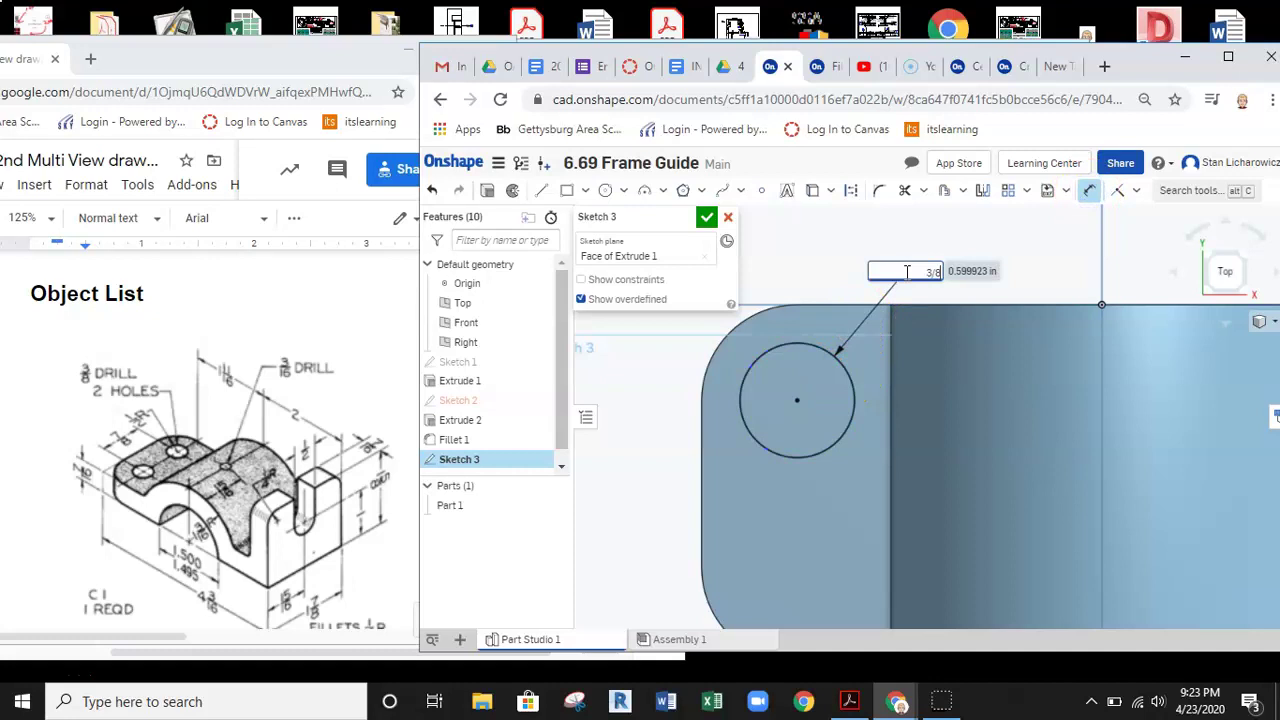
key("Return")
Draw a second circle centred on the tab's other rounded corner and dimension its diameter as 0.375 in.
mouse_move(826, 308)
middle_mouse_down()
mouse_move(832, 199)
mouse_move(877, 366)
middle_mouse_up()
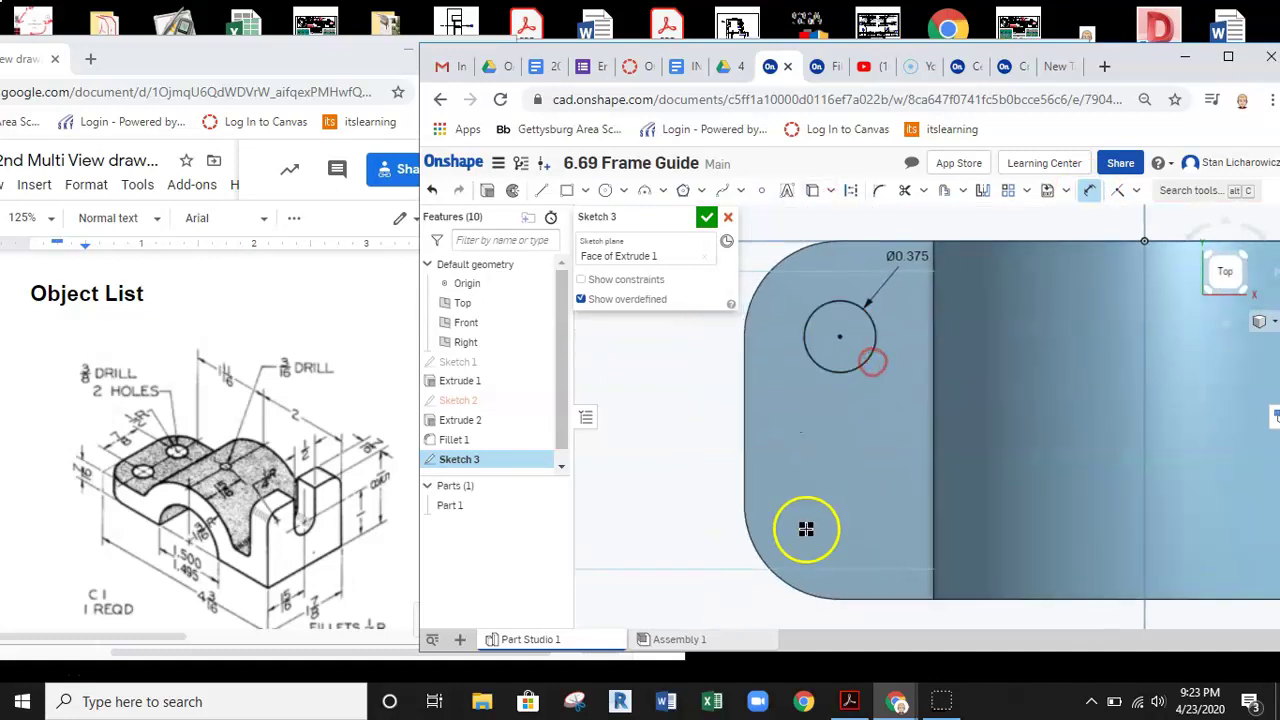
left_click(604, 190)
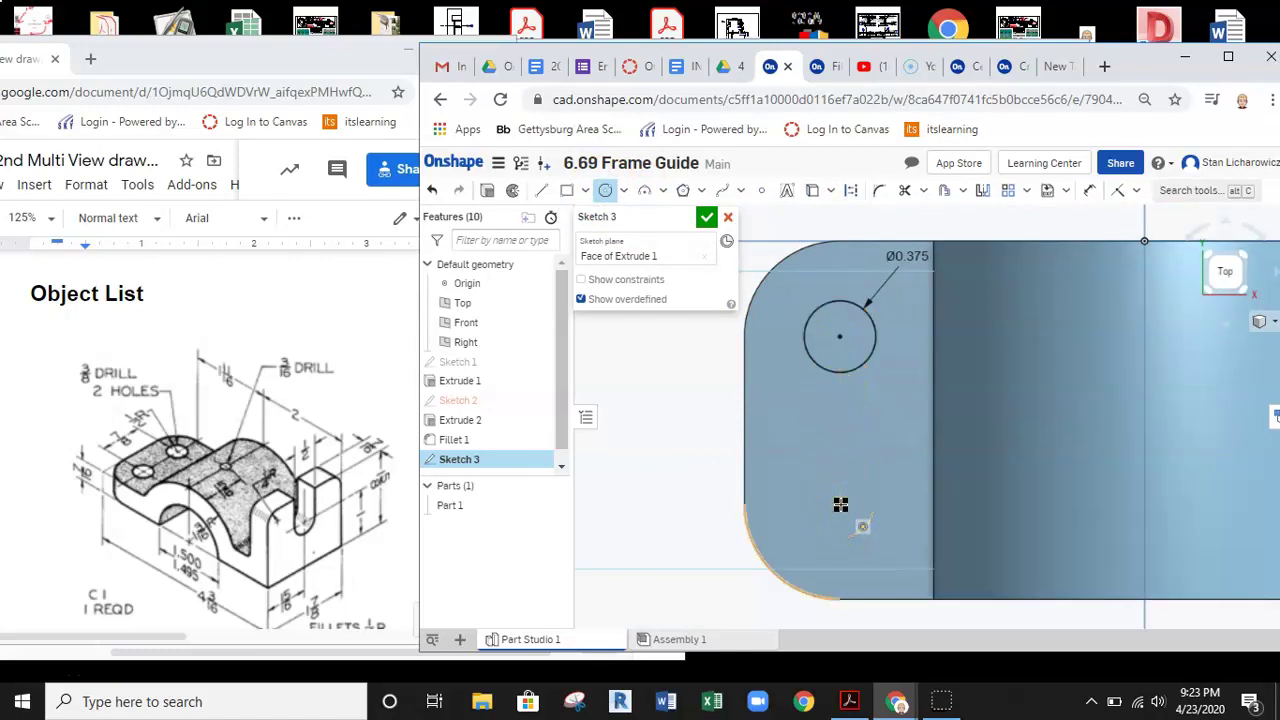
left_click(875, 475)
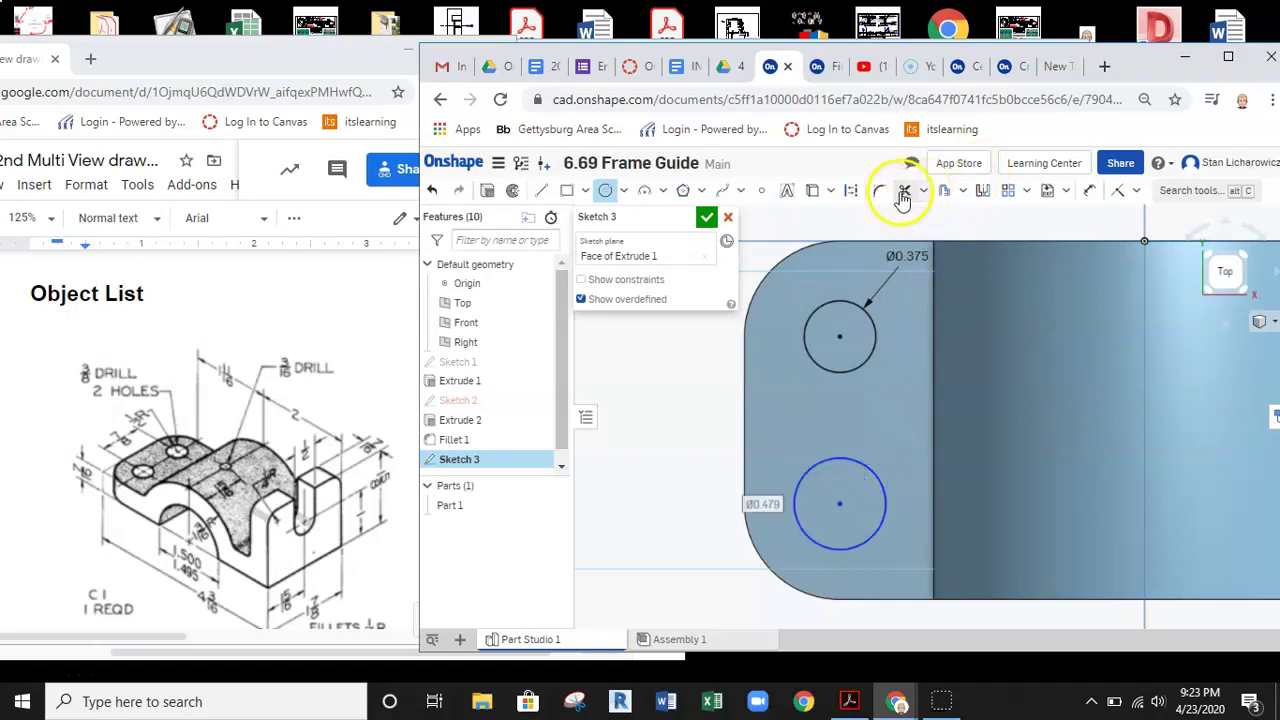
left_click(1088, 191)
left_click(841, 458)
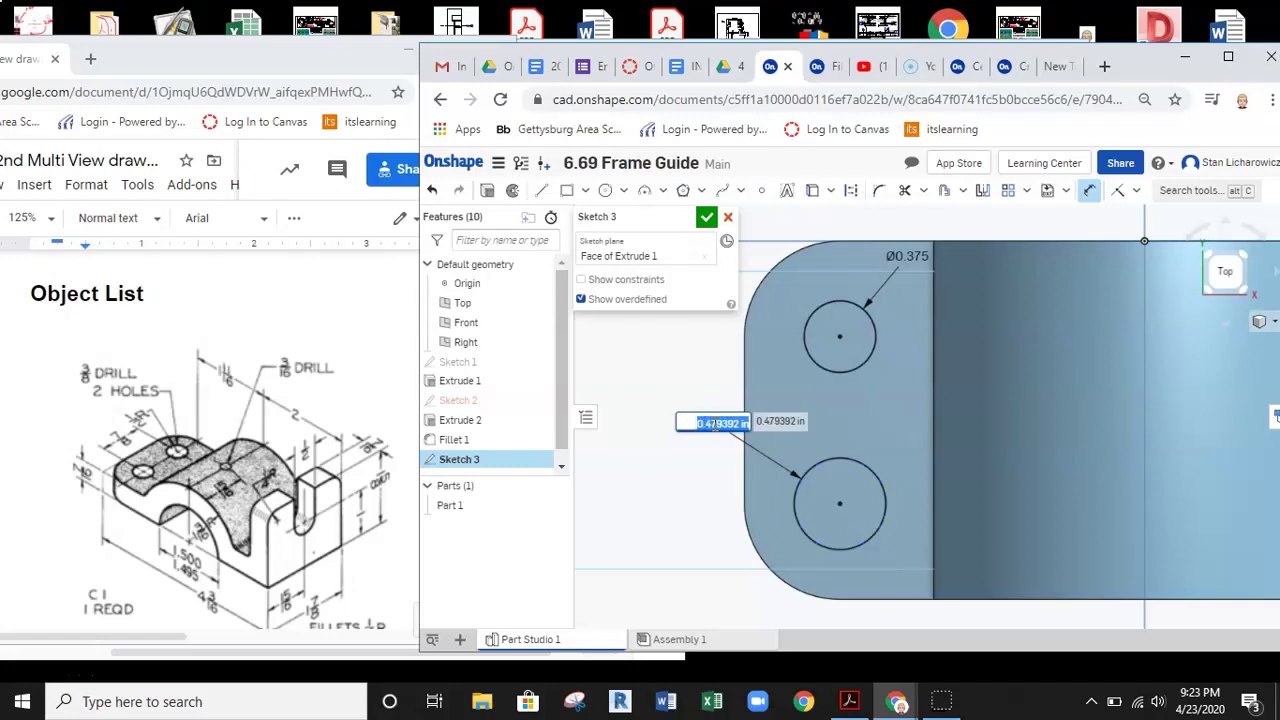
key("Return")
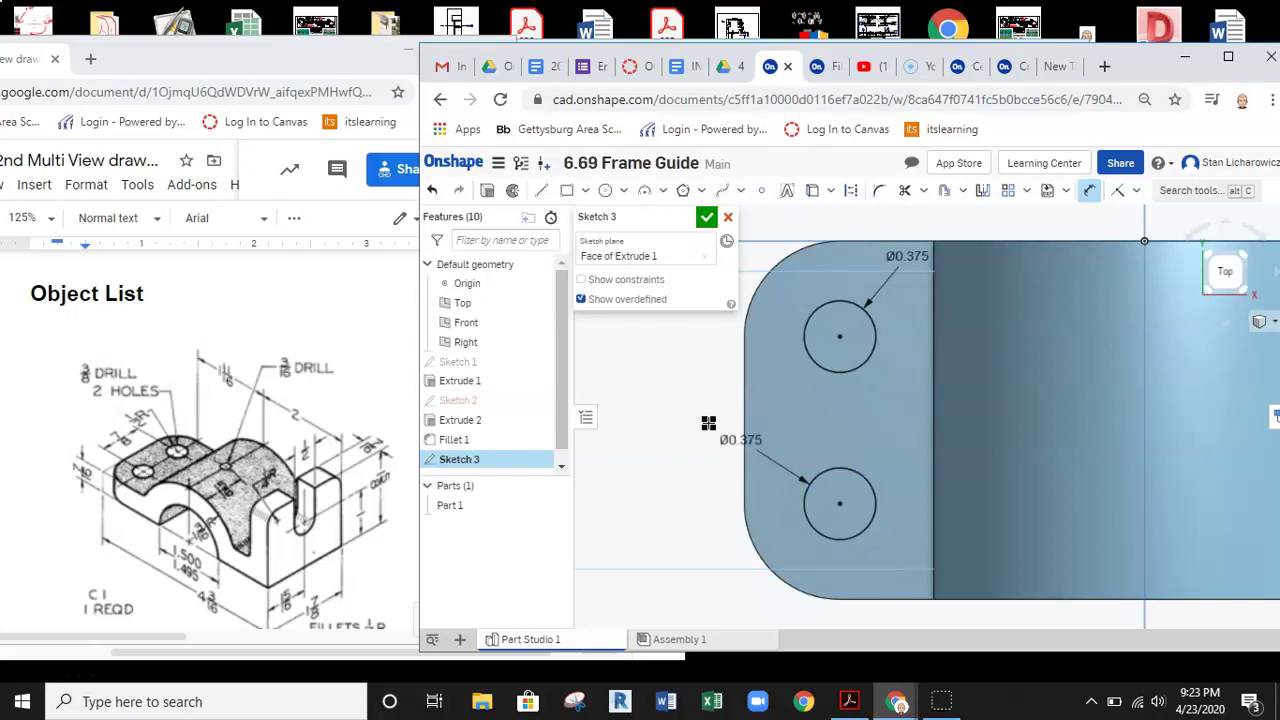
Finish the sketch and cut both circles through the end tab with a 7/16 in blind Remove extrusion.
scroll(708, 424, "down", 4)
scroll(773, 418, "down", 1)
right_click_drag(906, 417, 925, 372)
left_click(706, 220)
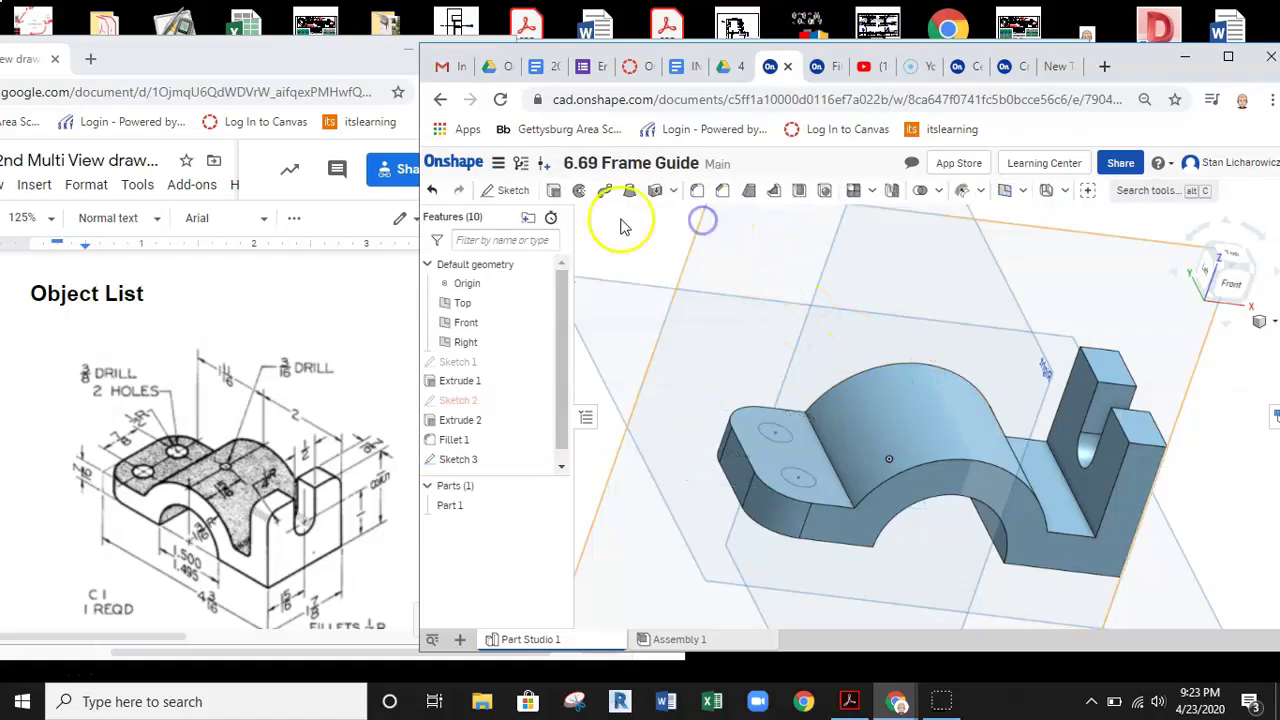
left_click(555, 191)
left_click(783, 433)
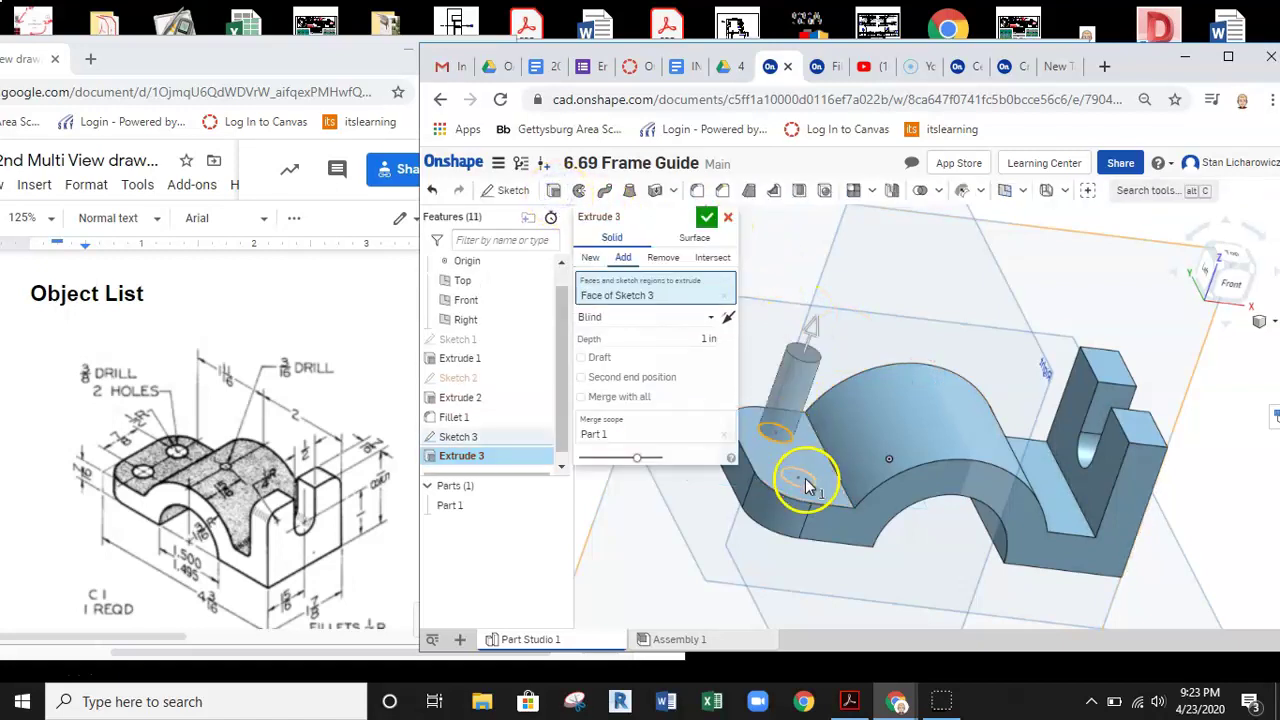
left_click(800, 480)
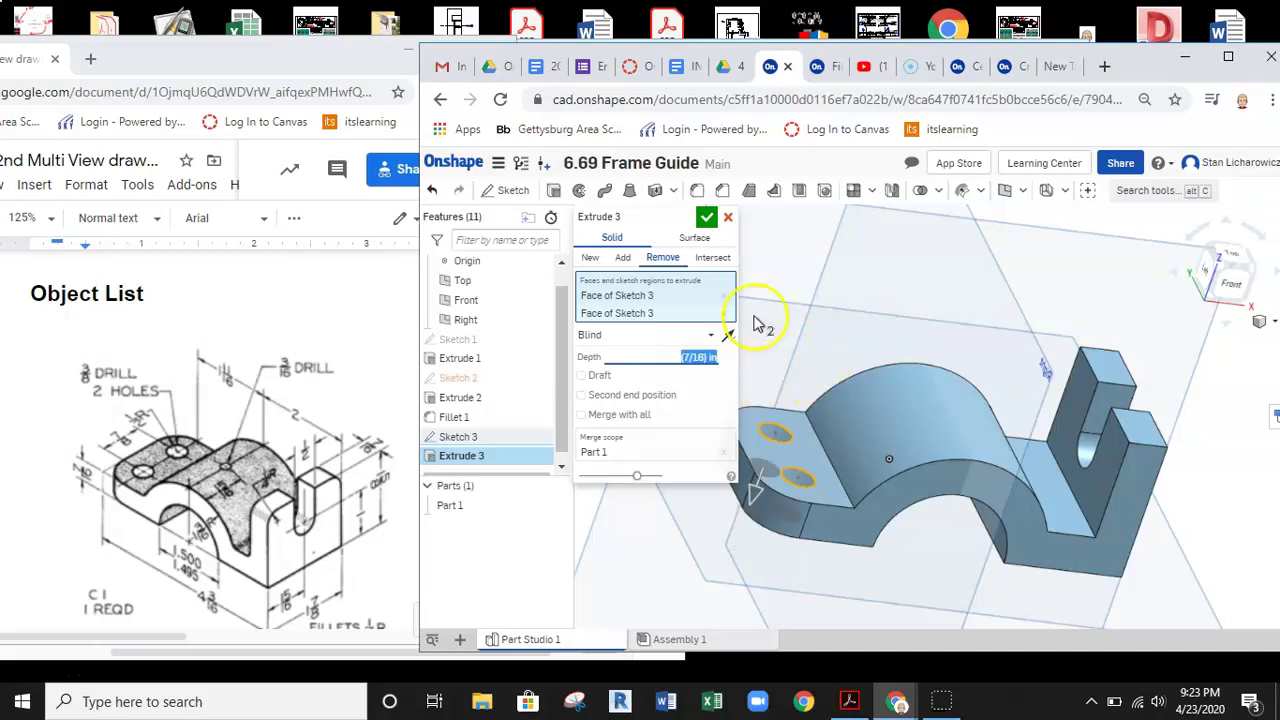
left_click(707, 220)
right_click_drag(766, 337, 810, 281)
left_click(1000, 383)
right_click_drag(1030, 360, 1133, 308)
left_click(1060, 432)
right_click_drag(1058, 431, 894, 354)
left_click(888, 422)
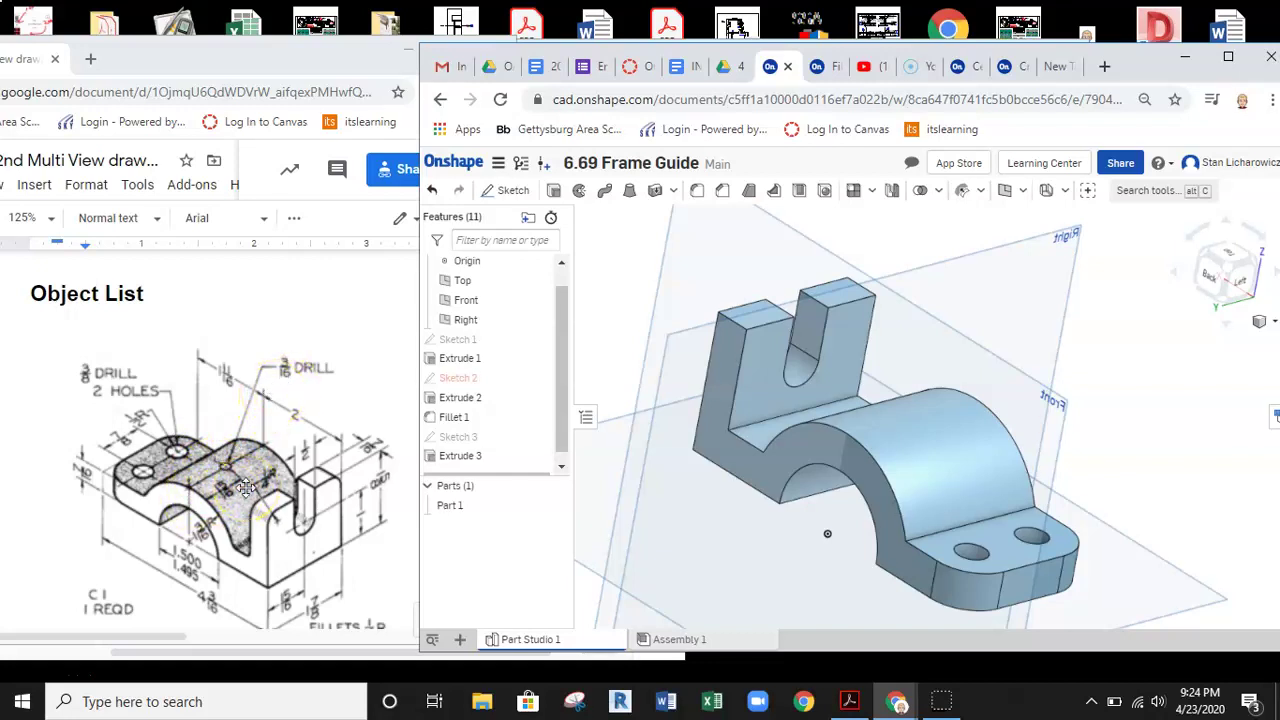
Sketch a horizontal line about 1.14 in long from the arch's crest on the part's back face, and finish the sketch.
left_click(507, 192)
left_click(831, 456)
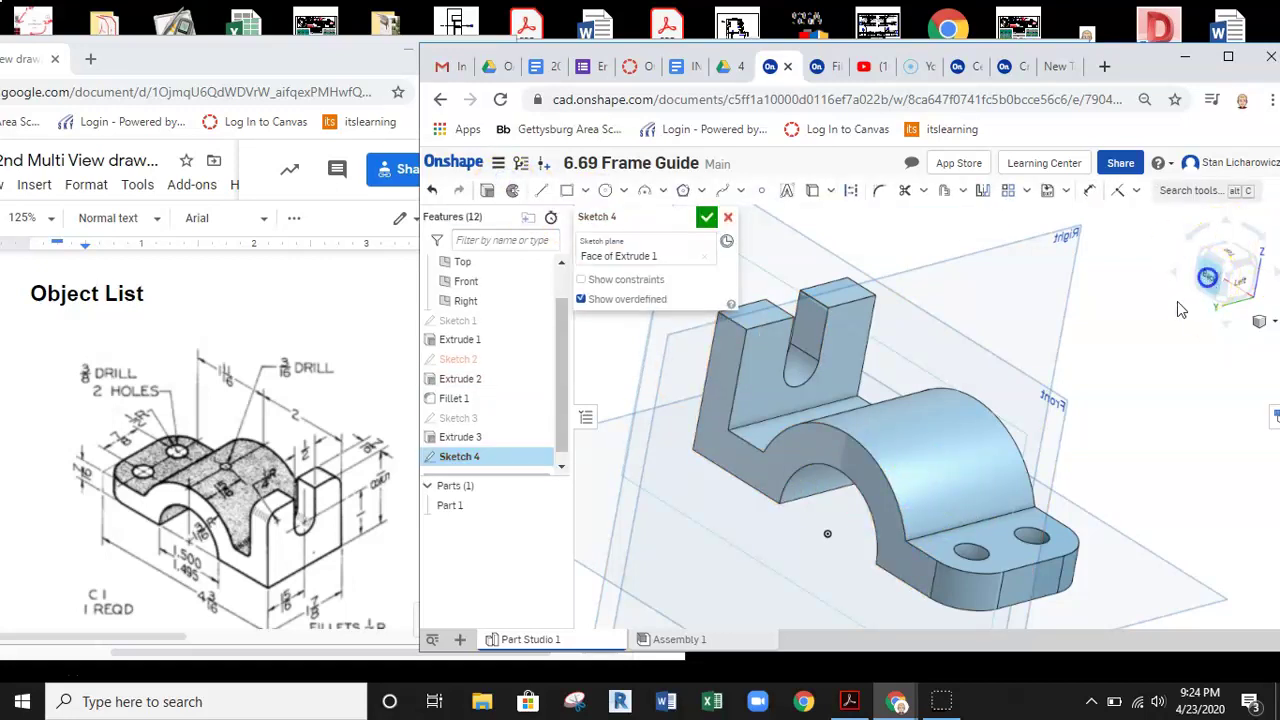
key("n")
left_click(541, 190)
scroll(958, 341, "up", 5)
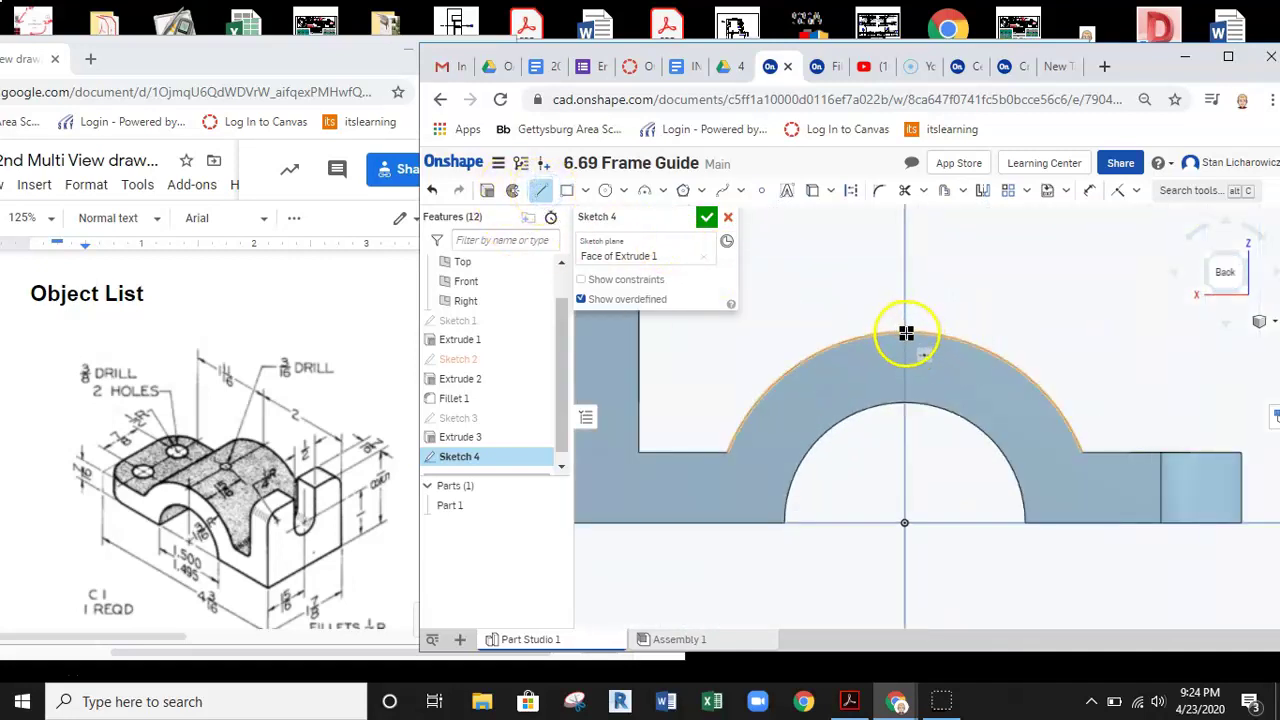
left_click_drag(907, 330, 1088, 332)
left_click(1088, 332)
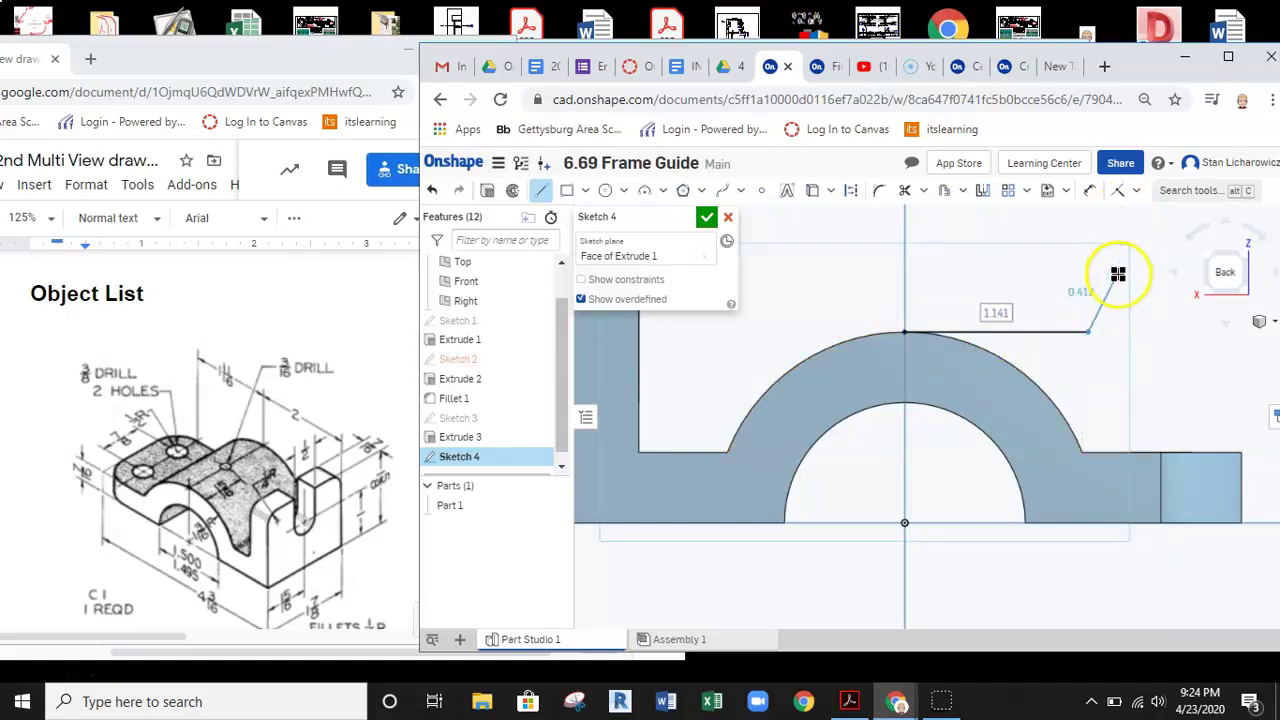
key("Escape")
left_click(707, 218)
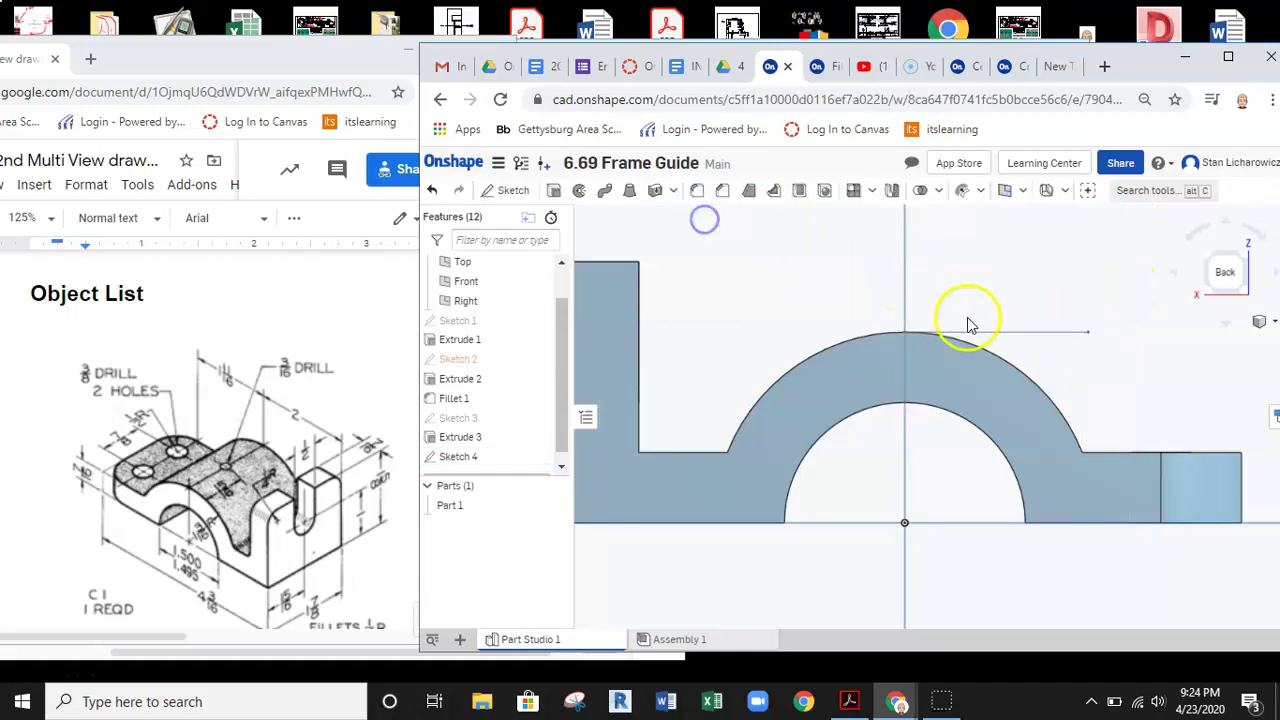
Create a three-point plane through both ends of the sketched line and the crest of the arch's far edge.
middle_click_drag(1111, 348, 1092, 358)
right_click_drag(1060, 363, 1031, 431)
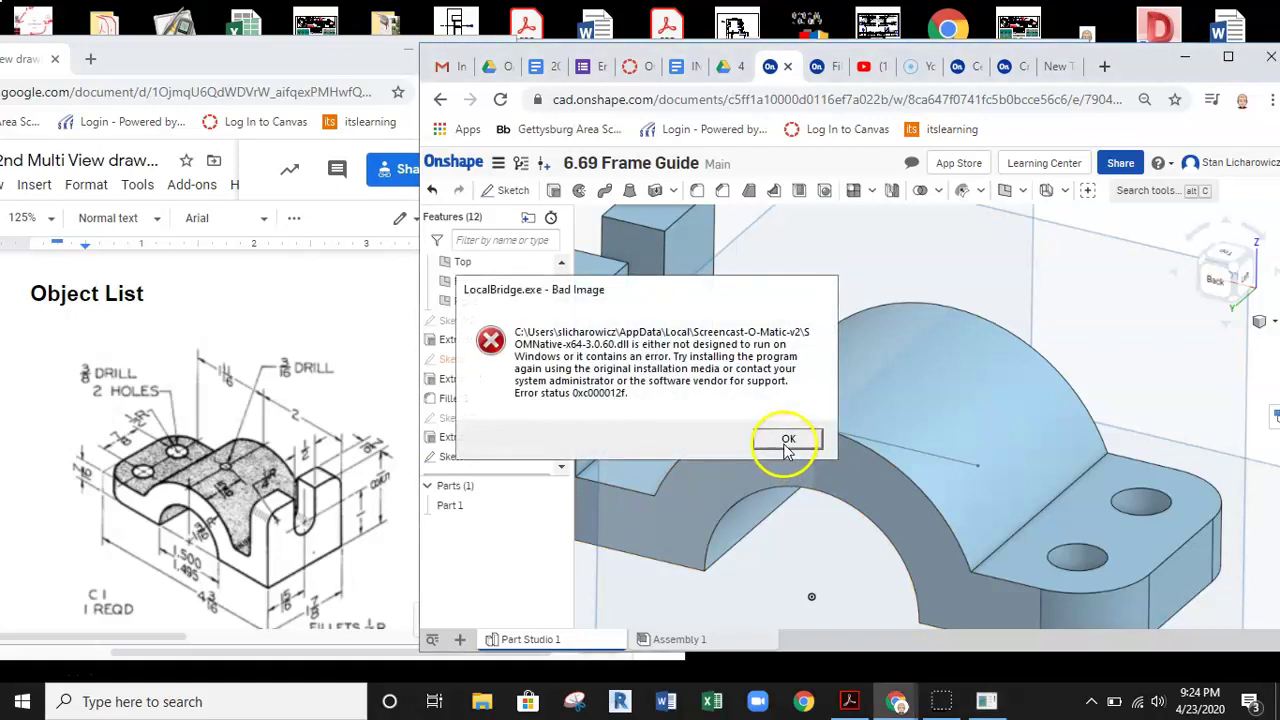
left_click(788, 441)
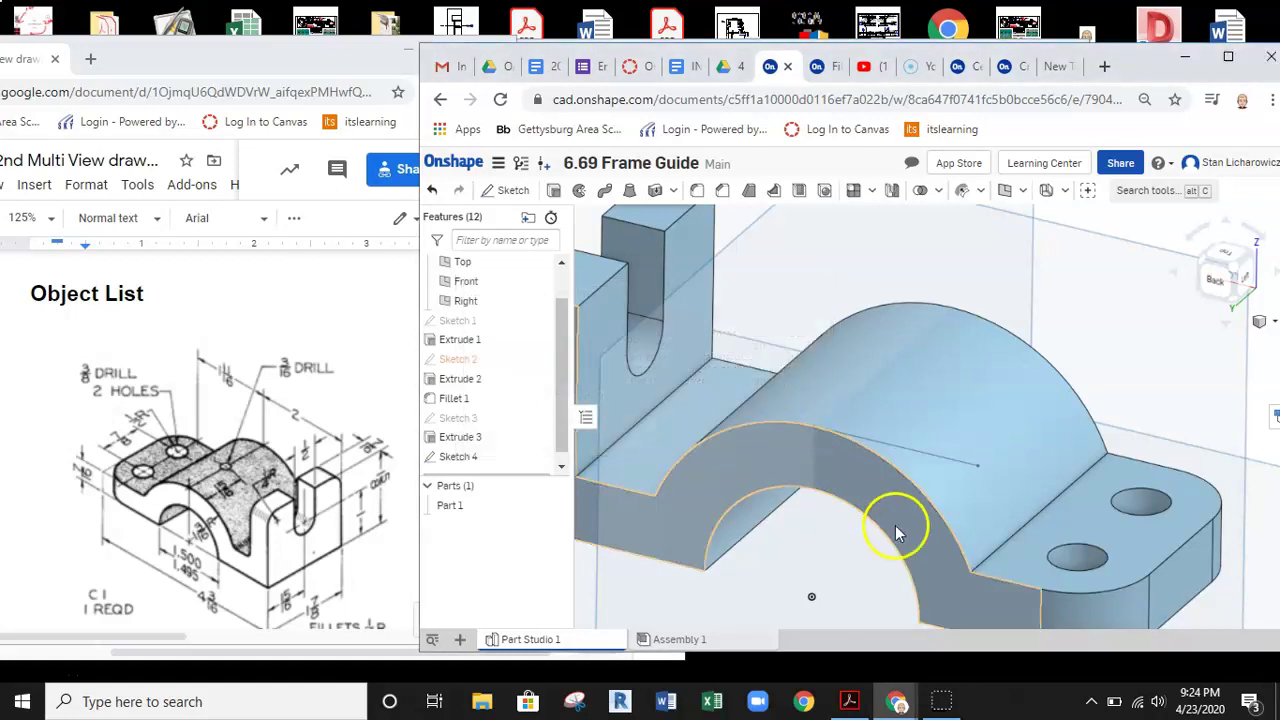
left_click(1001, 193)
left_click(705, 265)
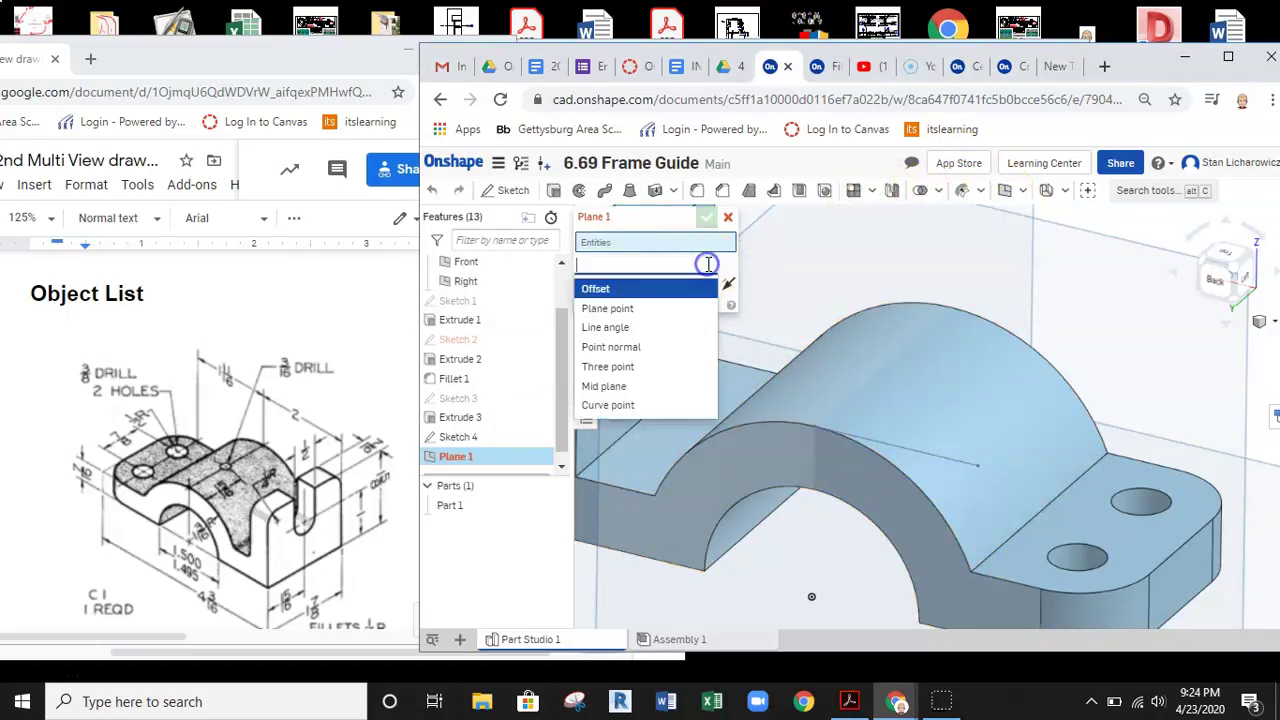
left_click(632, 368)
left_click(814, 426)
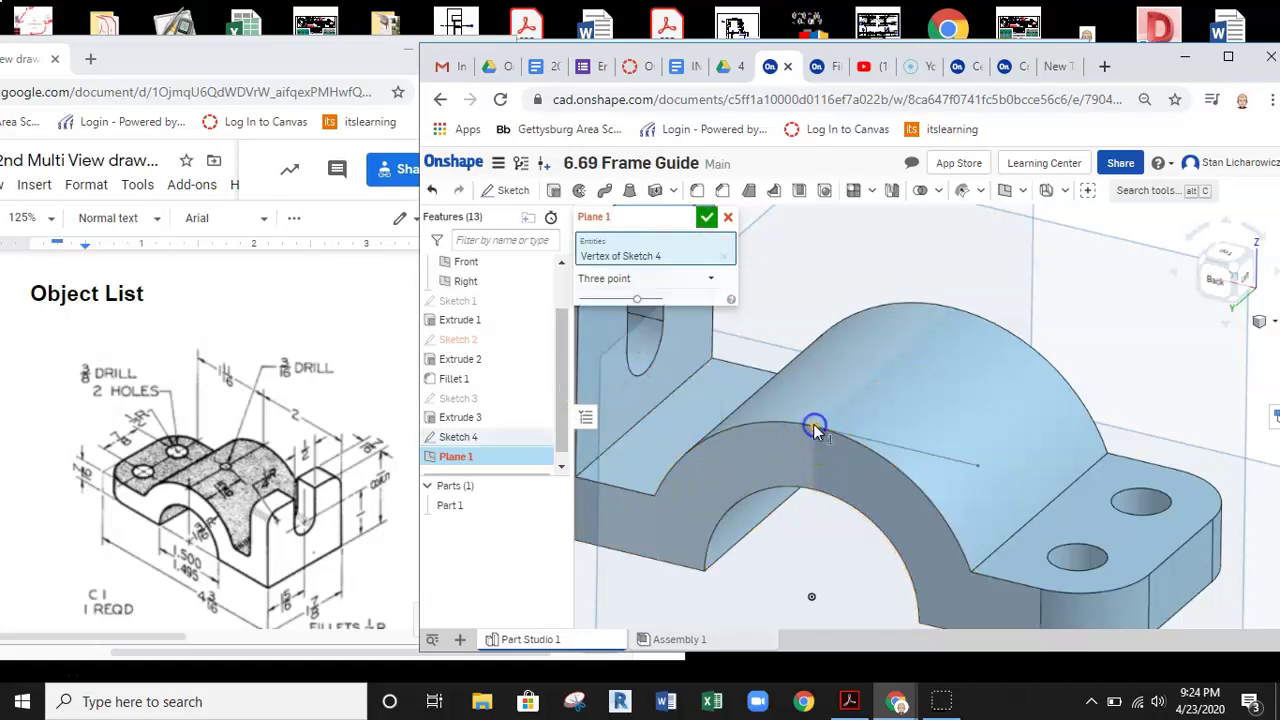
left_click(980, 468)
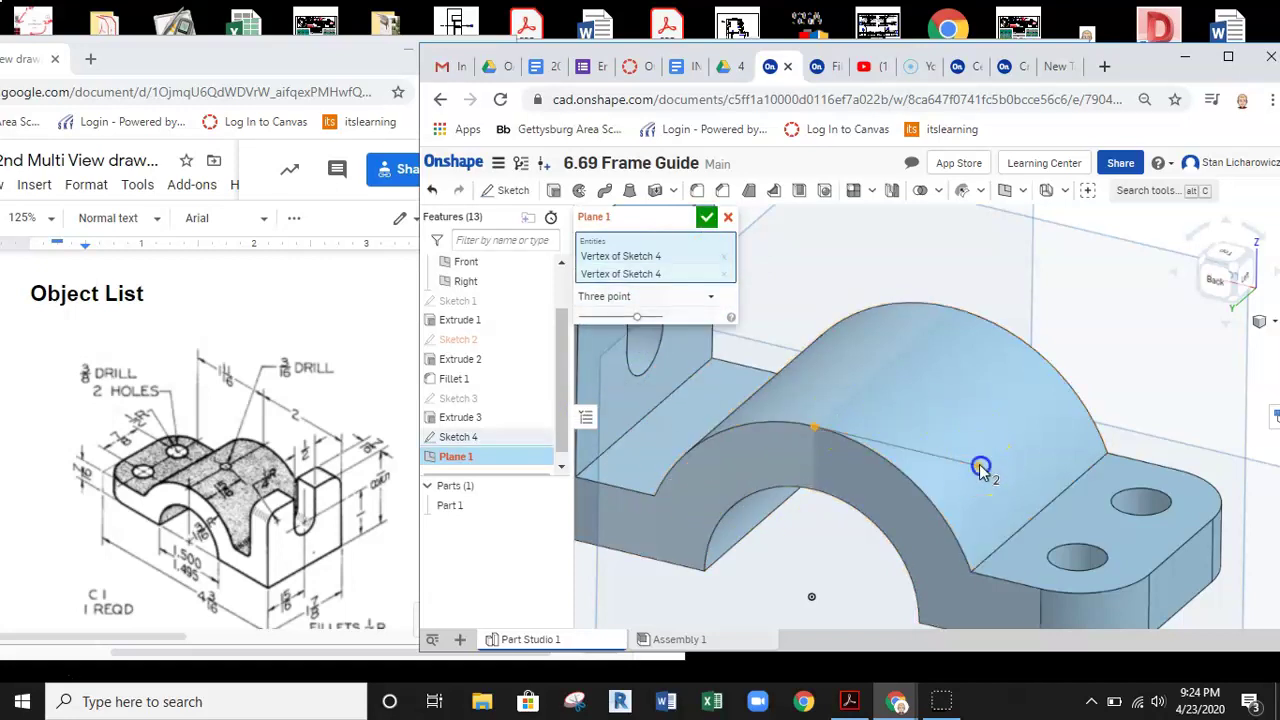
left_click(952, 313)
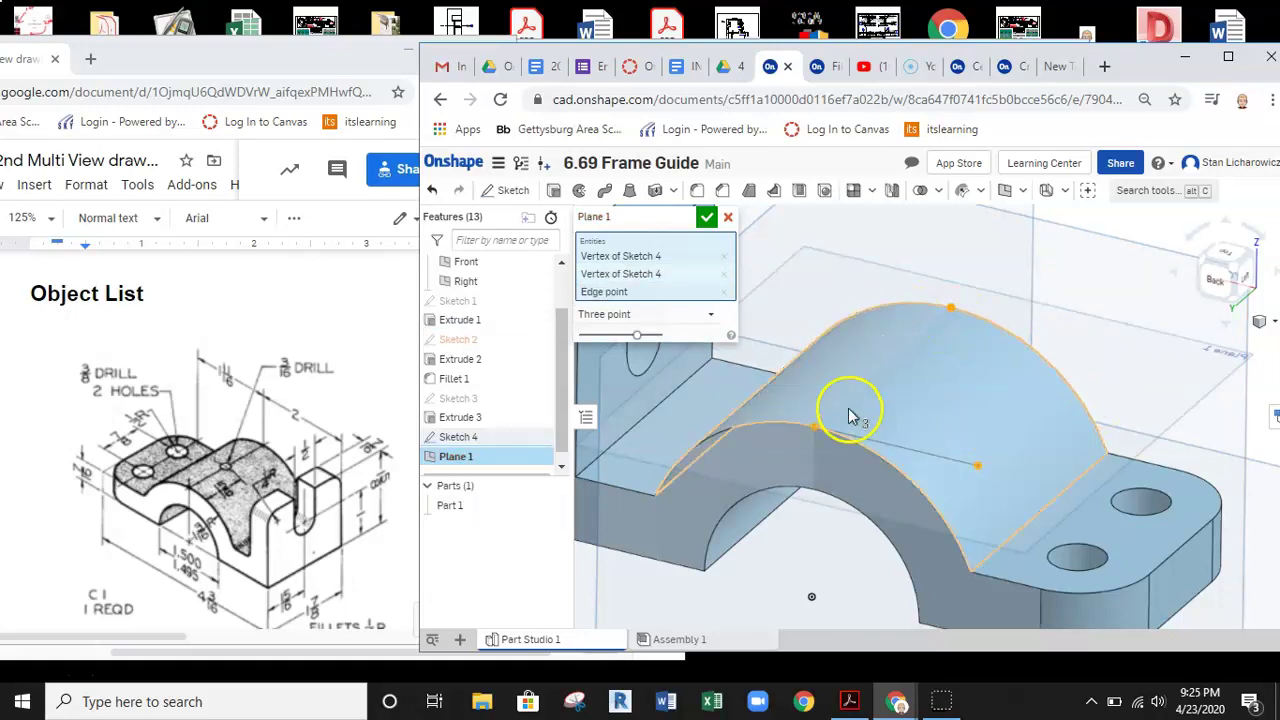
left_click(707, 218)
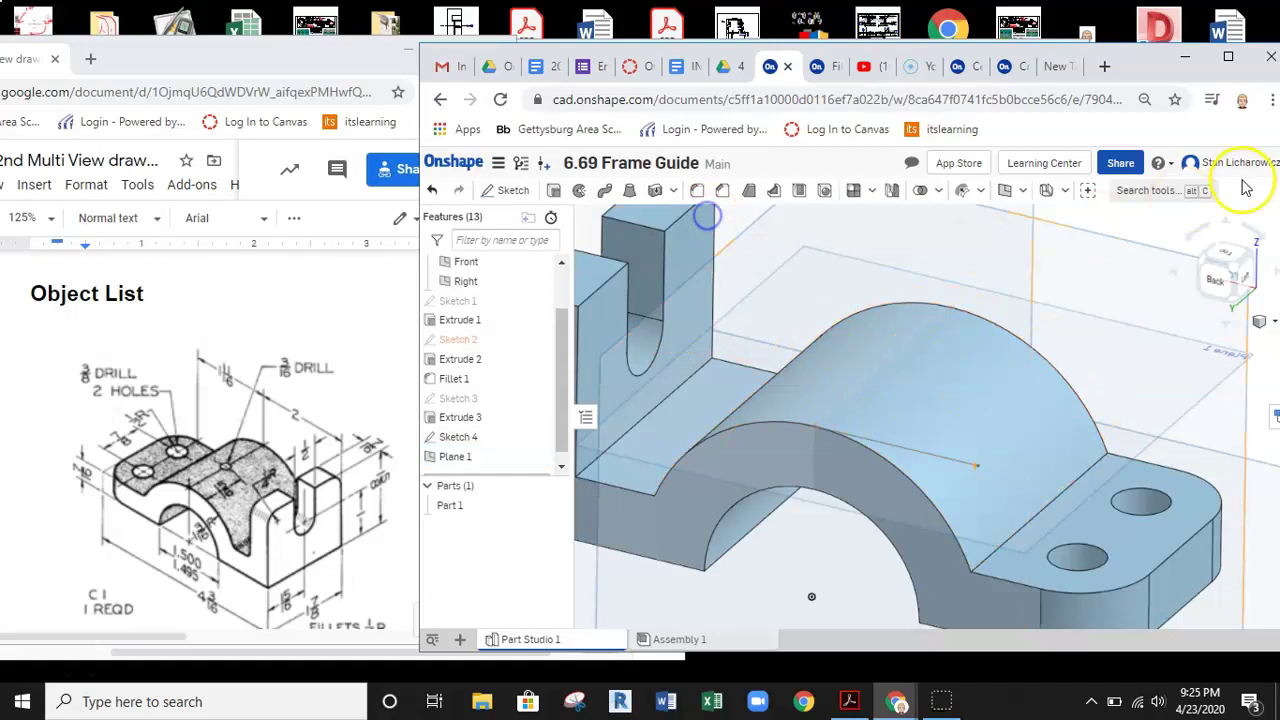
left_click(1224, 274)
scroll(1013, 341, "up", 3)
scroll(988, 339, "down", 4)
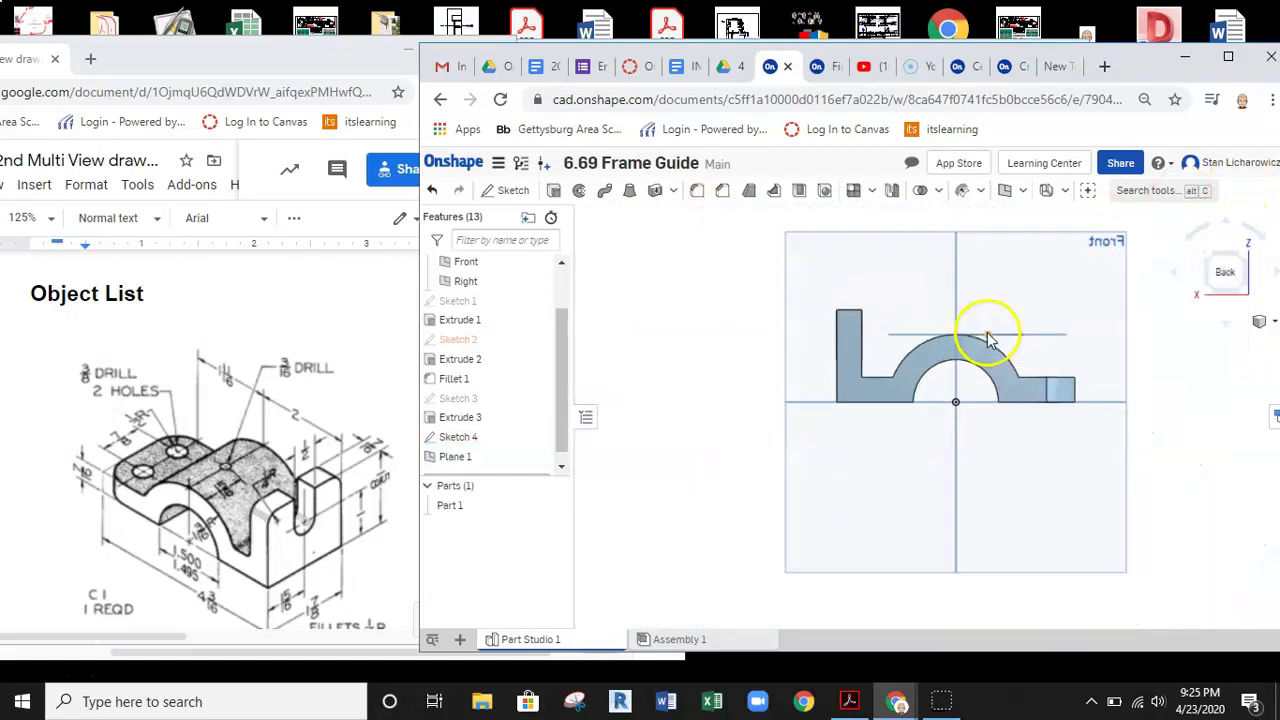
right_click_drag(1103, 300, 1098, 303)
middle_click_drag(1023, 335, 923, 370)
left_click(511, 191)
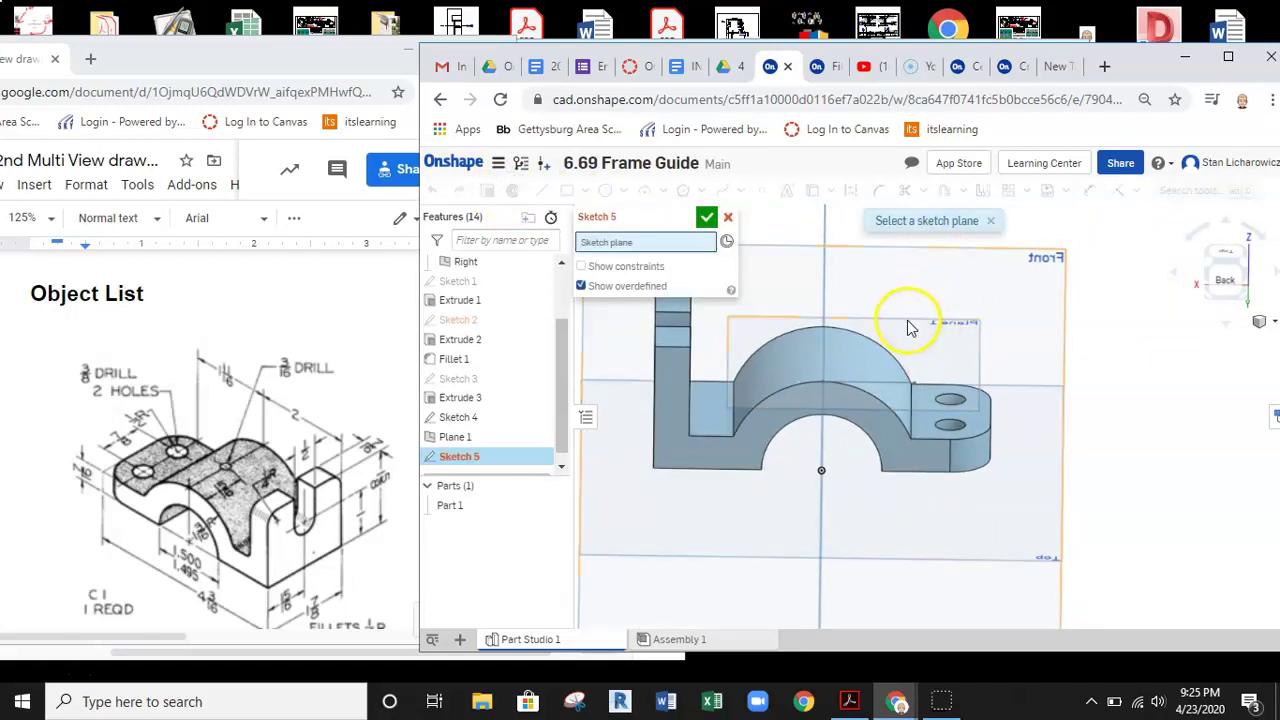
scroll(922, 340, "up", 3)
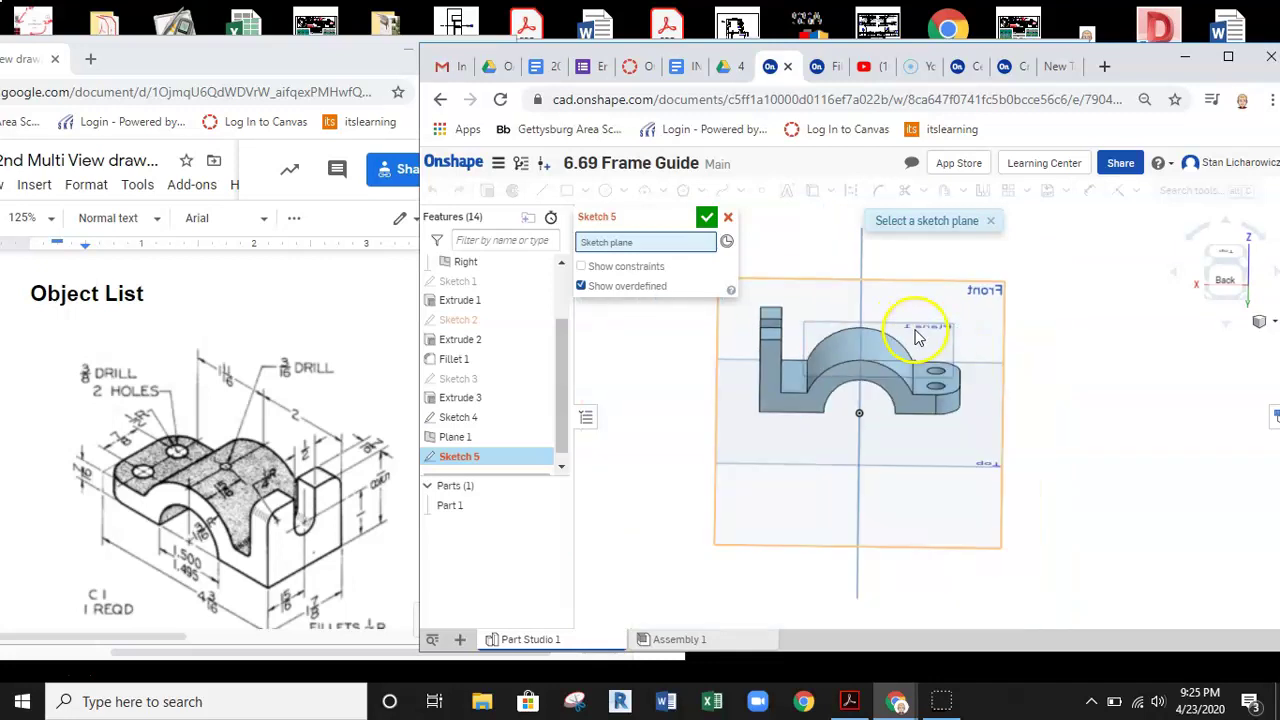
scroll(945, 345, "down", 3)
right_click_drag(963, 360, 951, 352)
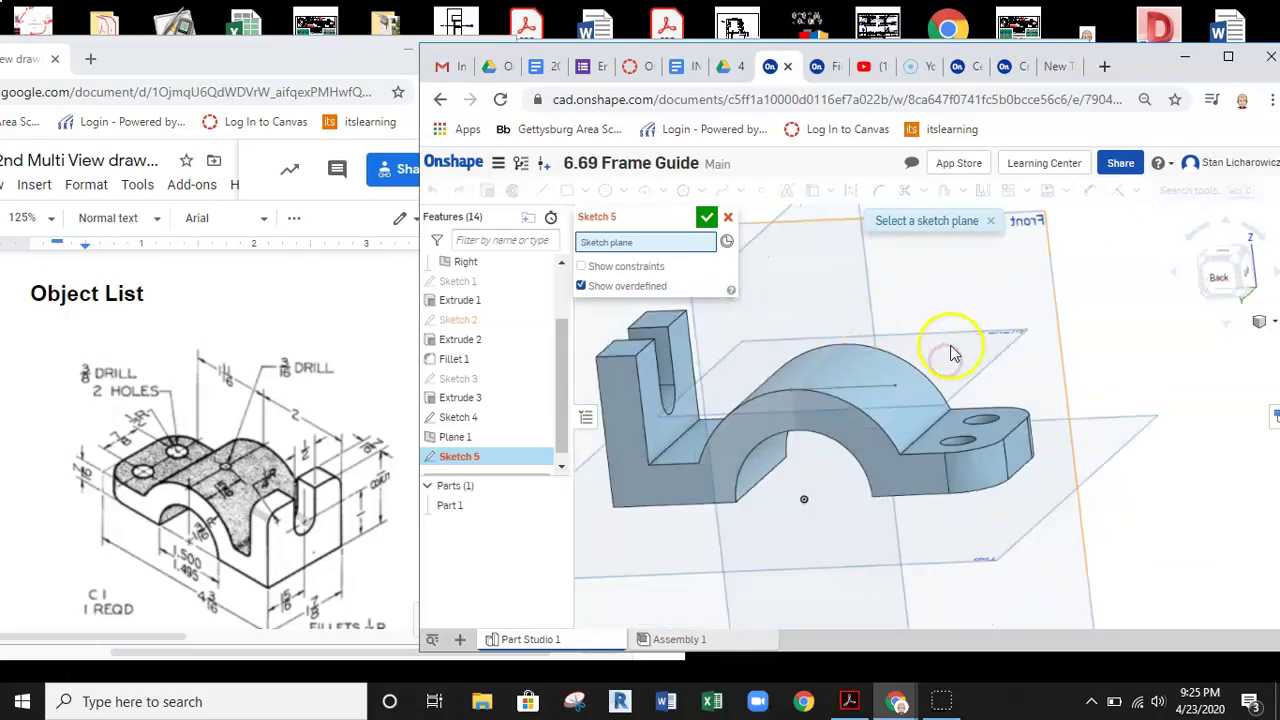
left_click(728, 218)
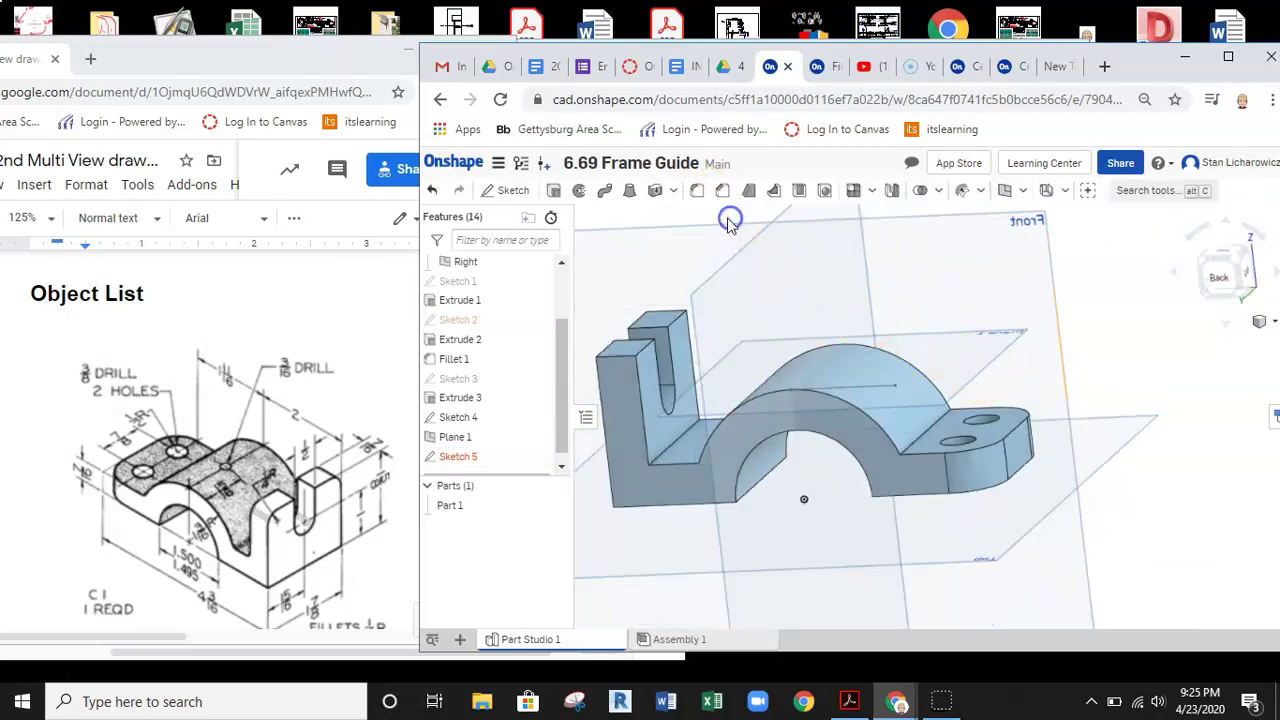
Start a sketch on the new plane above the arch and draw a line about 0.73 in long from the origin along the crest.
left_click(514, 191)
scroll(1014, 353, "down", 2)
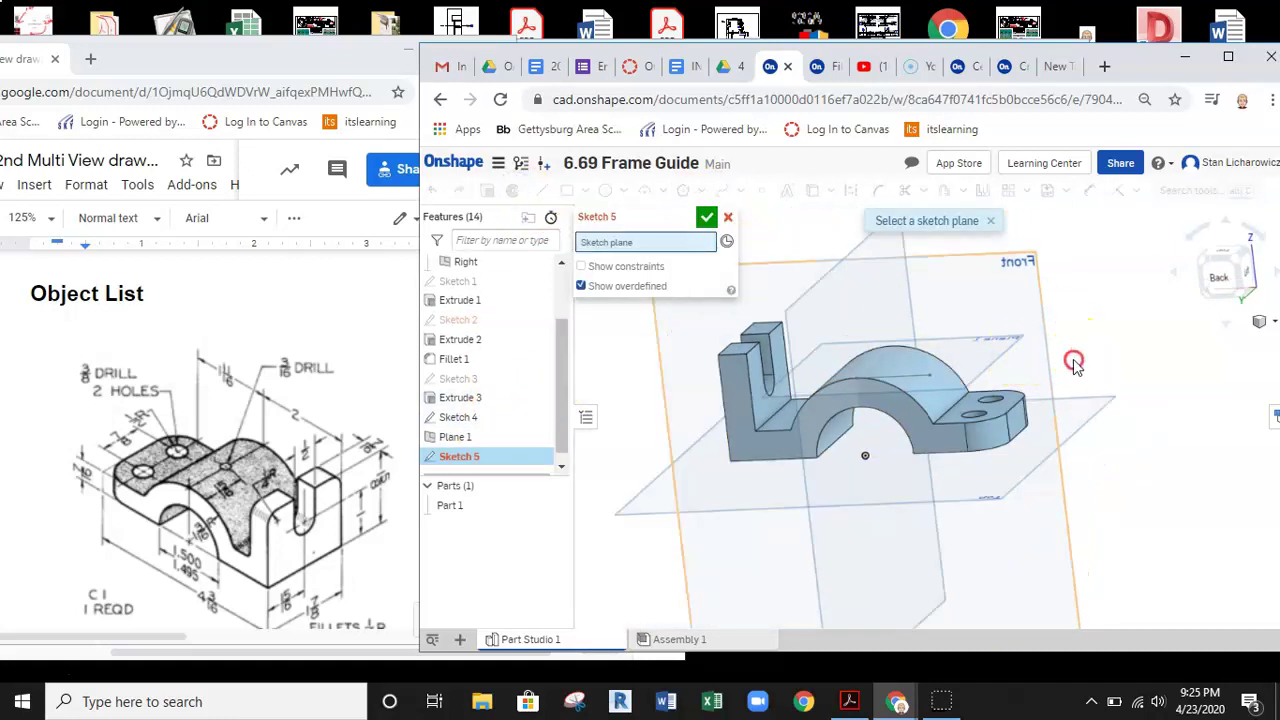
right_click_drag(1073, 365, 1143, 371)
scroll(993, 340, "up", 5)
scroll(993, 341, "up", 1)
left_click(1032, 328)
left_click(1220, 266)
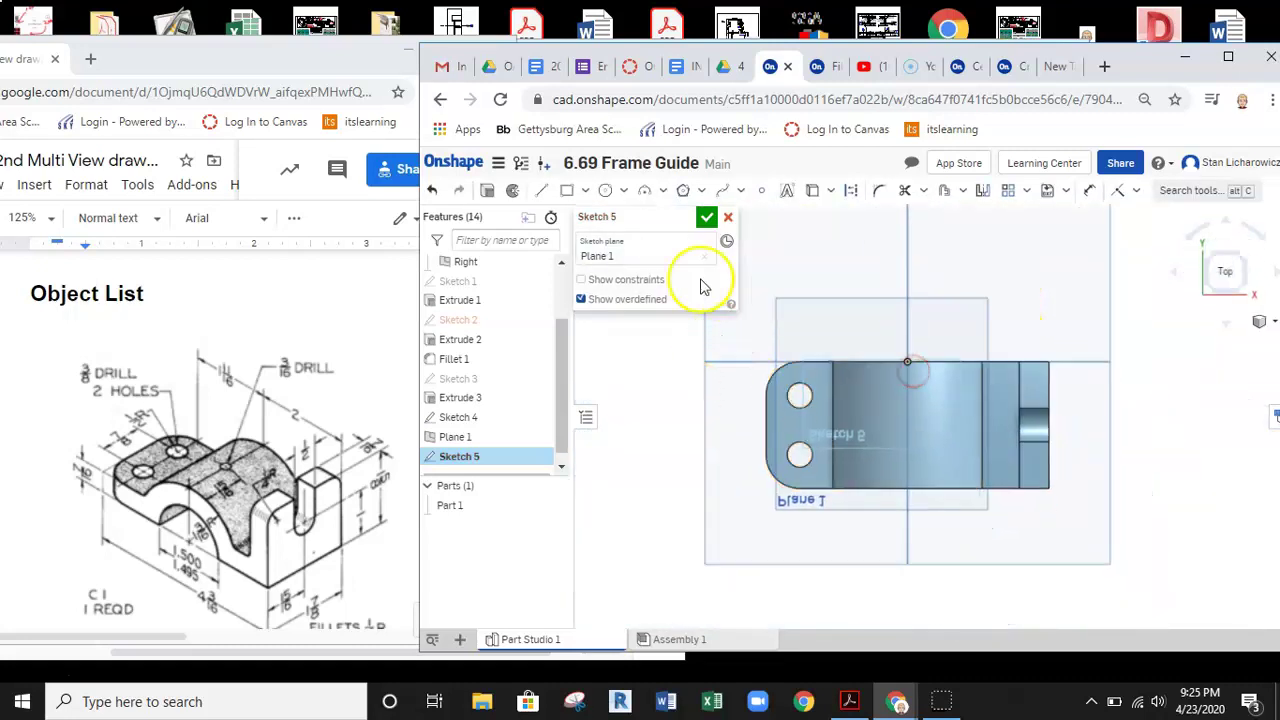
left_click(540, 192)
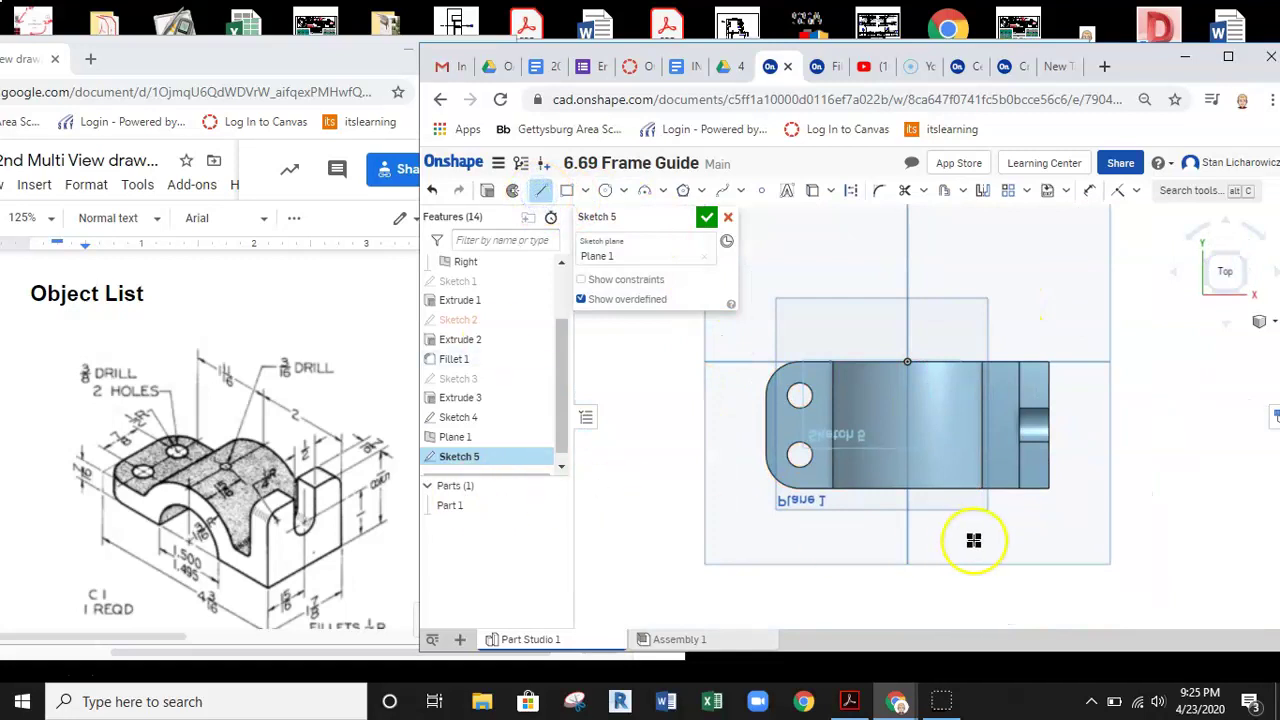
scroll(909, 500, "up", 3)
middle_click_drag(917, 296, 894, 308)
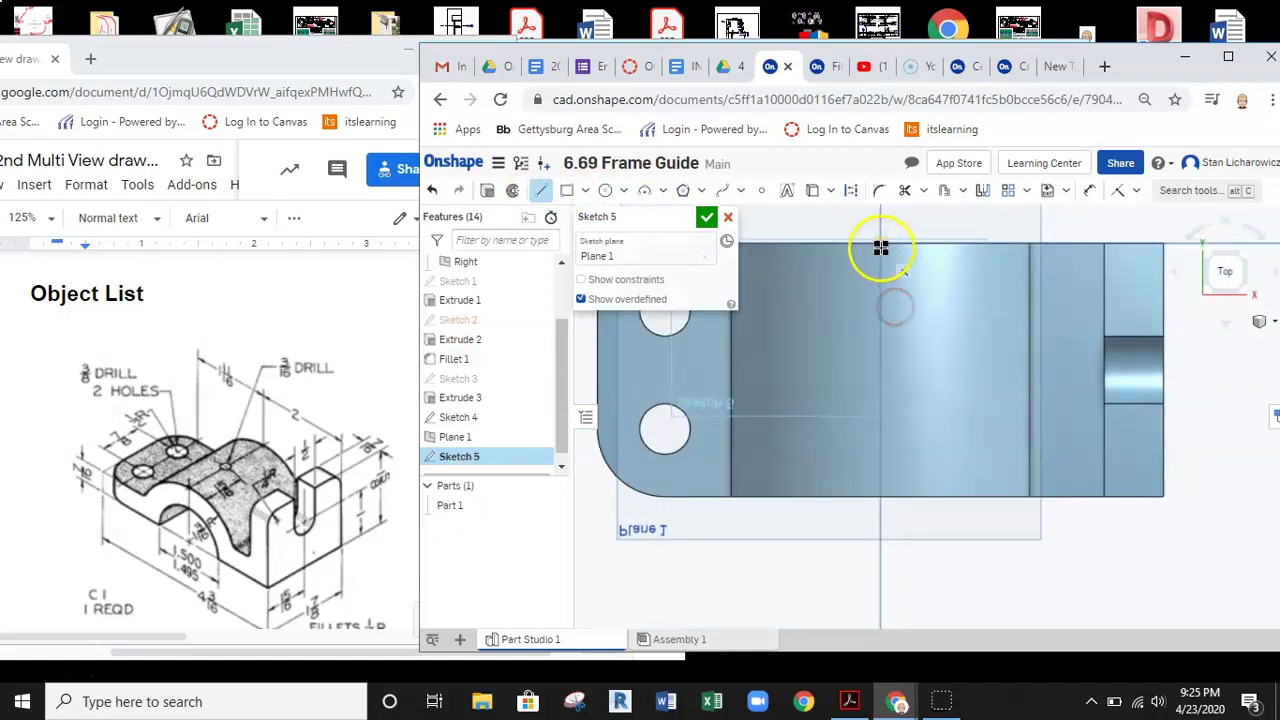
left_click(880, 341)
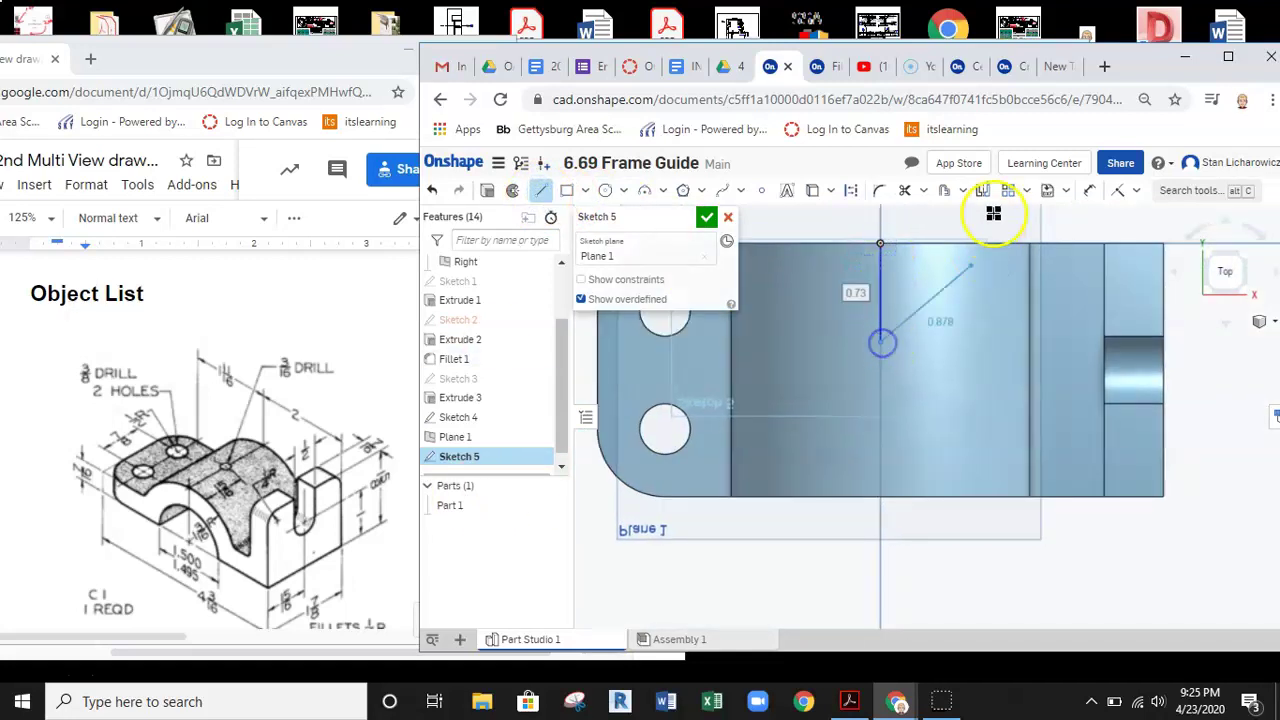
Dimension the length of the crest line as 0.938 in.
left_click(1087, 193)
left_click(882, 294)
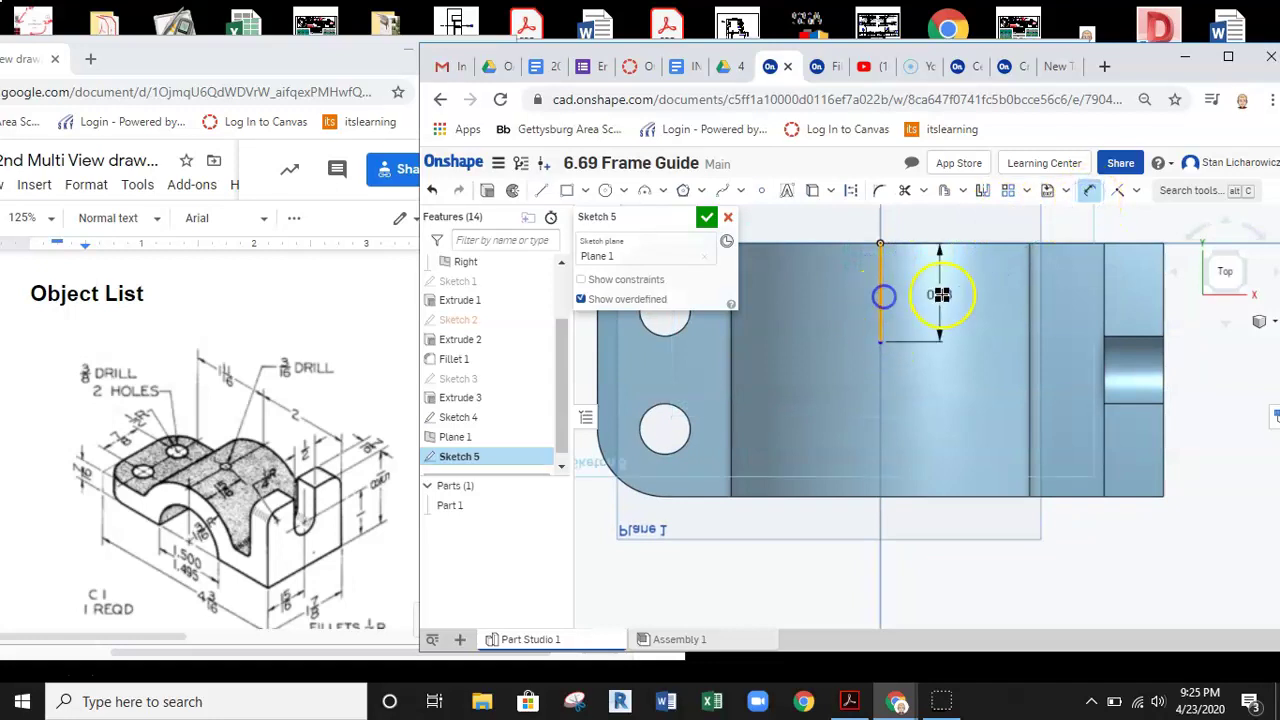
left_click(967, 315)
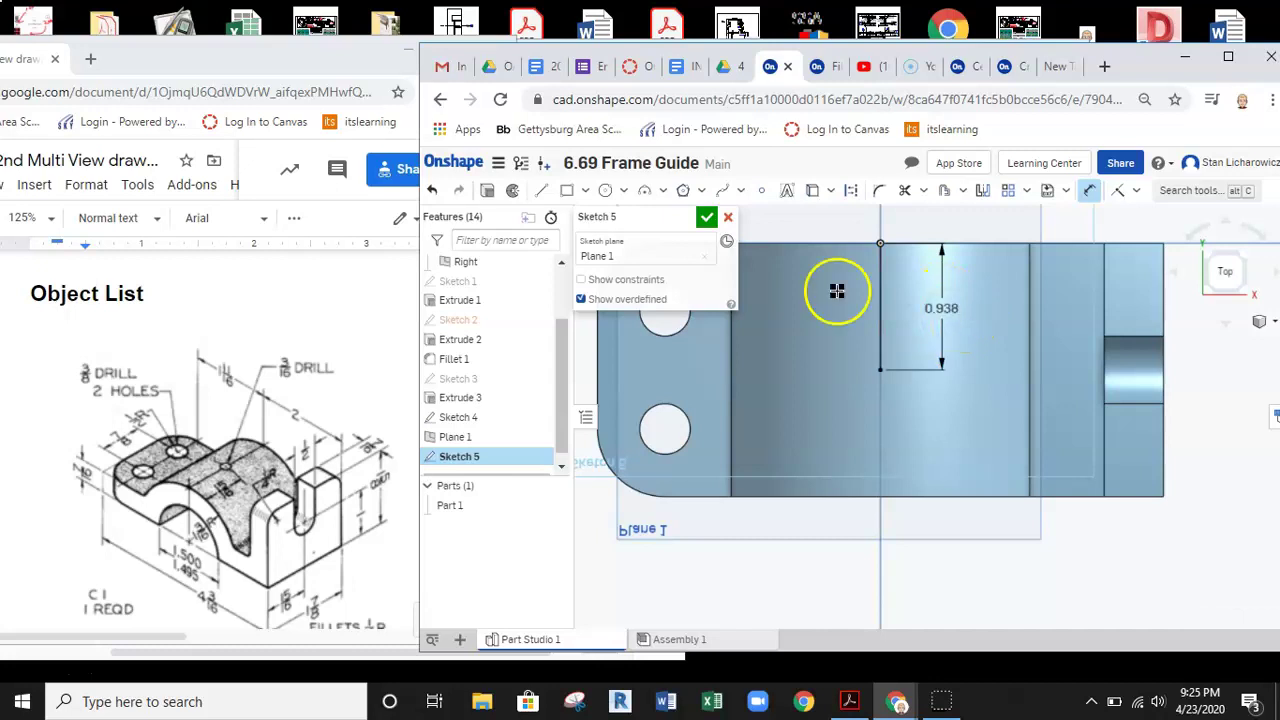
Draw a circle centred on the crest line's free end, dimension its diameter as 3/16 in, and finish the sketch.
left_click(605, 190)
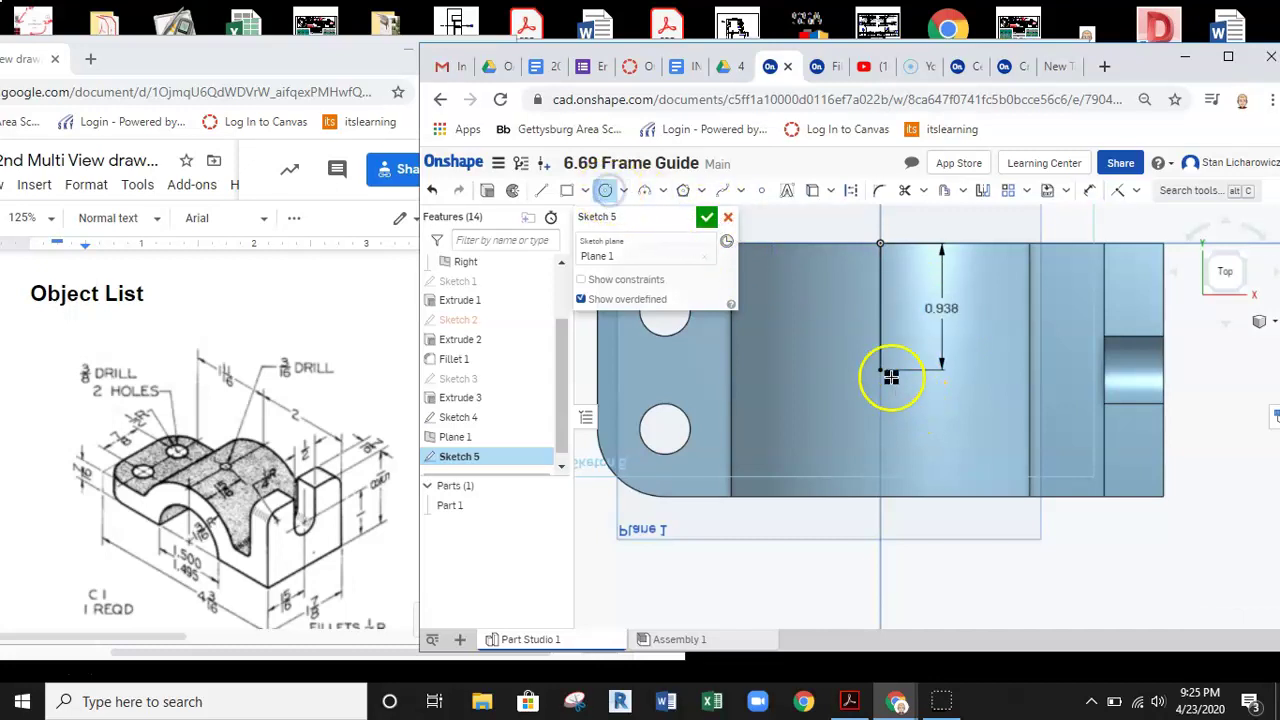
left_click(1089, 190)
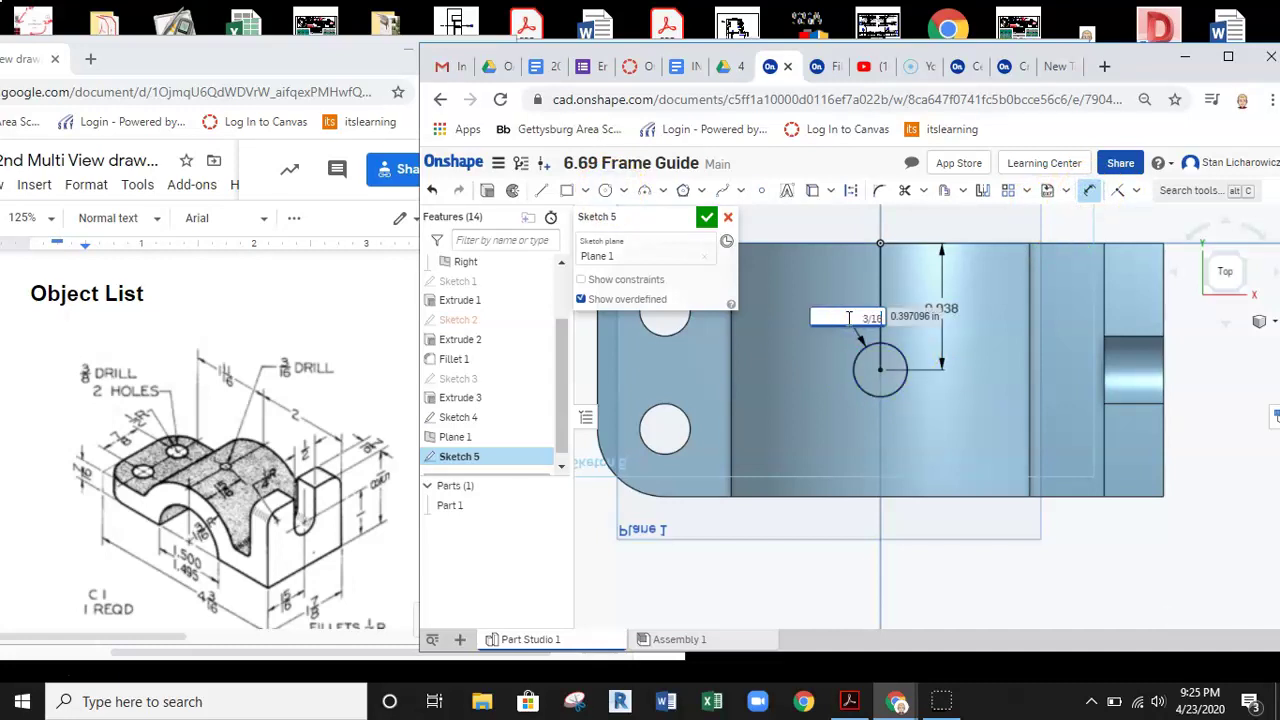
key("Return")
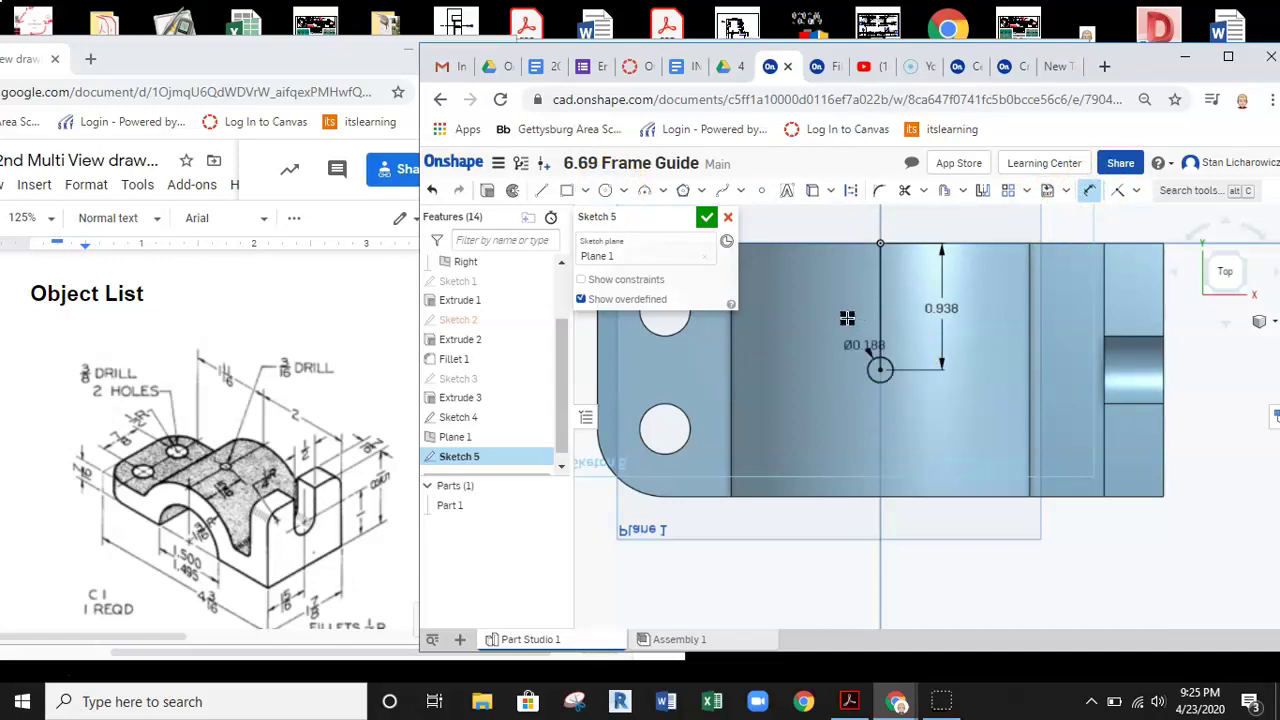
left_click(707, 216)
Cut the small circle through the top of the arch with a 1 in blind Remove extrusion.
mouse_move(834, 394)
right_mouse_down()
mouse_move(869, 415)
mouse_move(869, 386)
mouse_move(891, 374)
right_mouse_up()
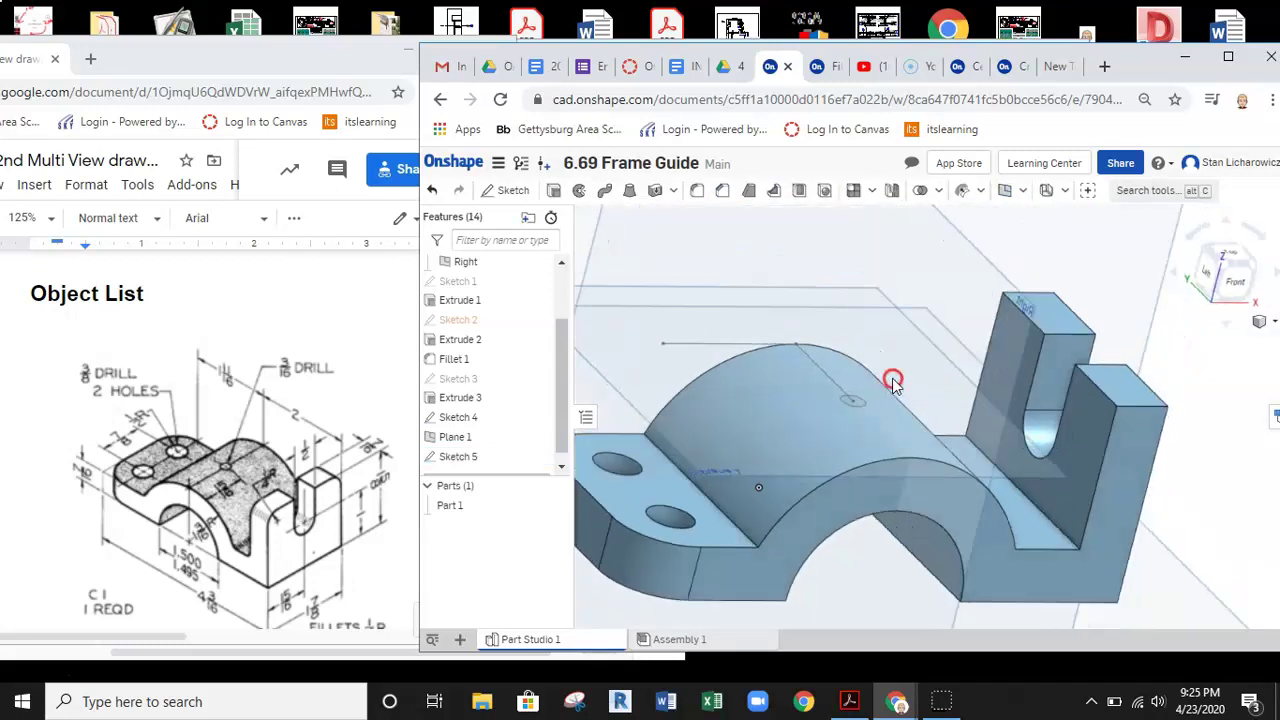
left_click(554, 190)
scroll(857, 394, "down", 2)
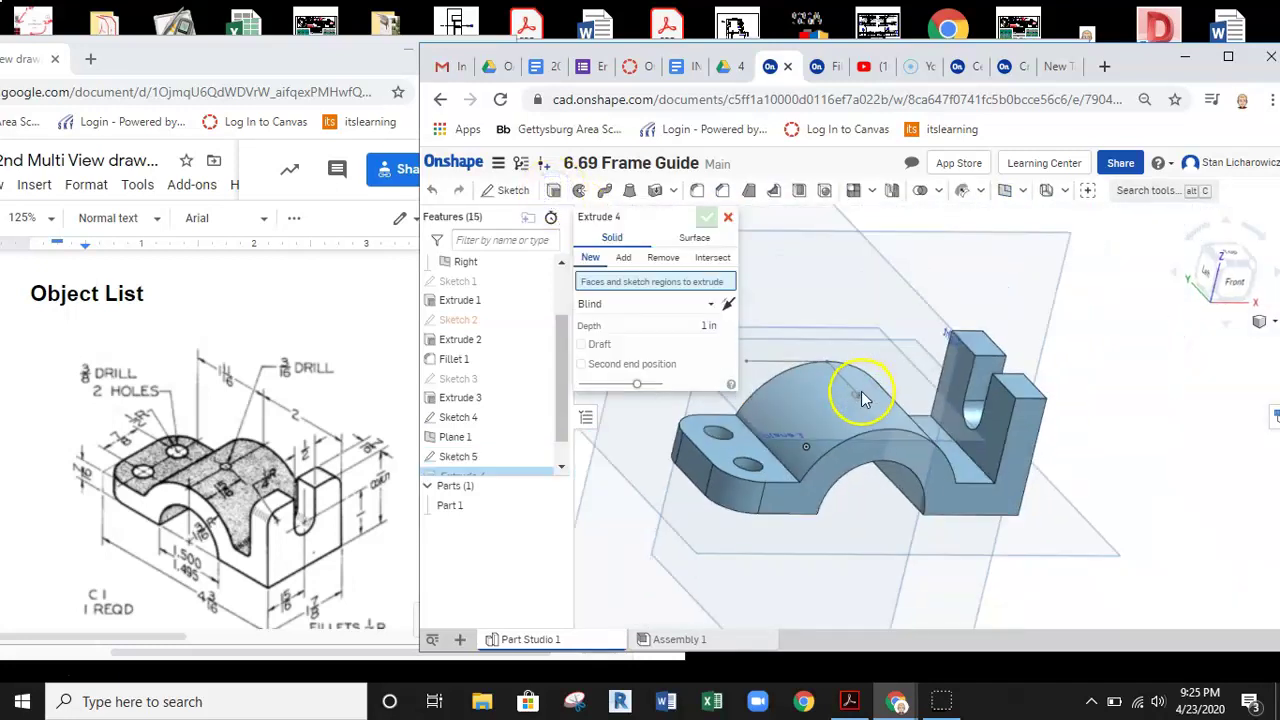
scroll(855, 396, "up", 6)
left_click(926, 402)
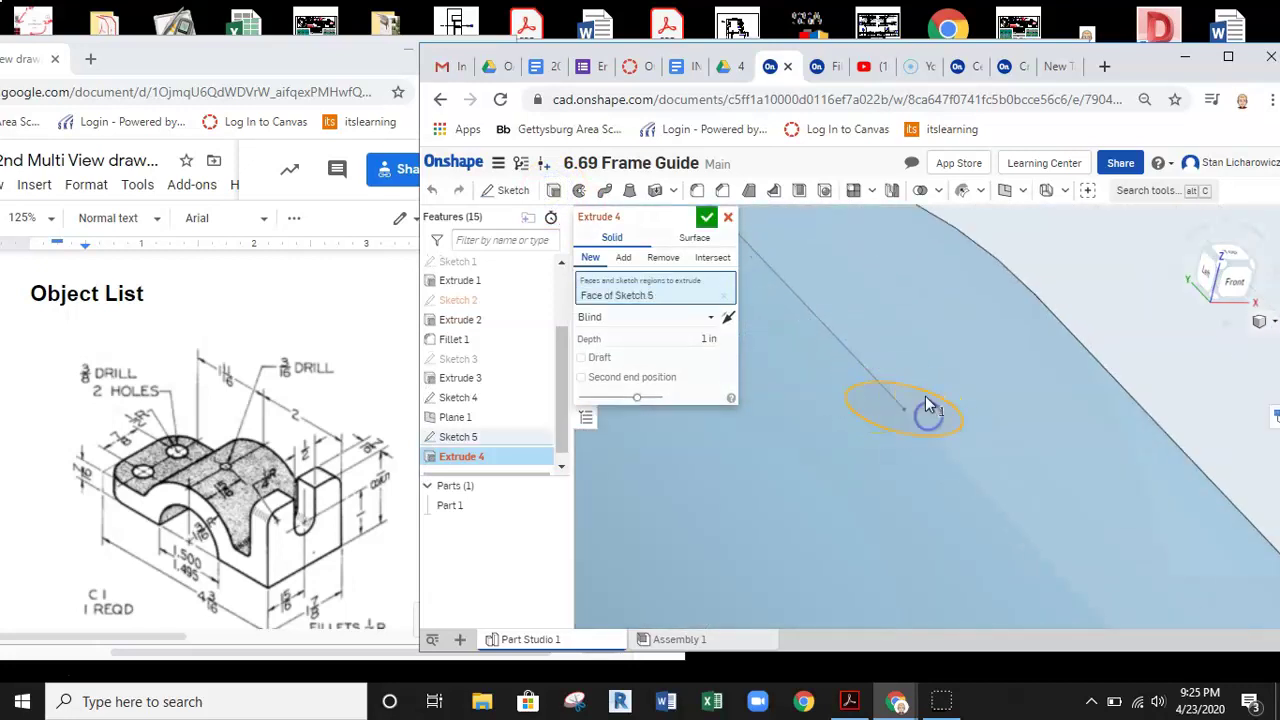
scroll(929, 385, "down", 5)
right_click_drag(946, 498, 905, 450)
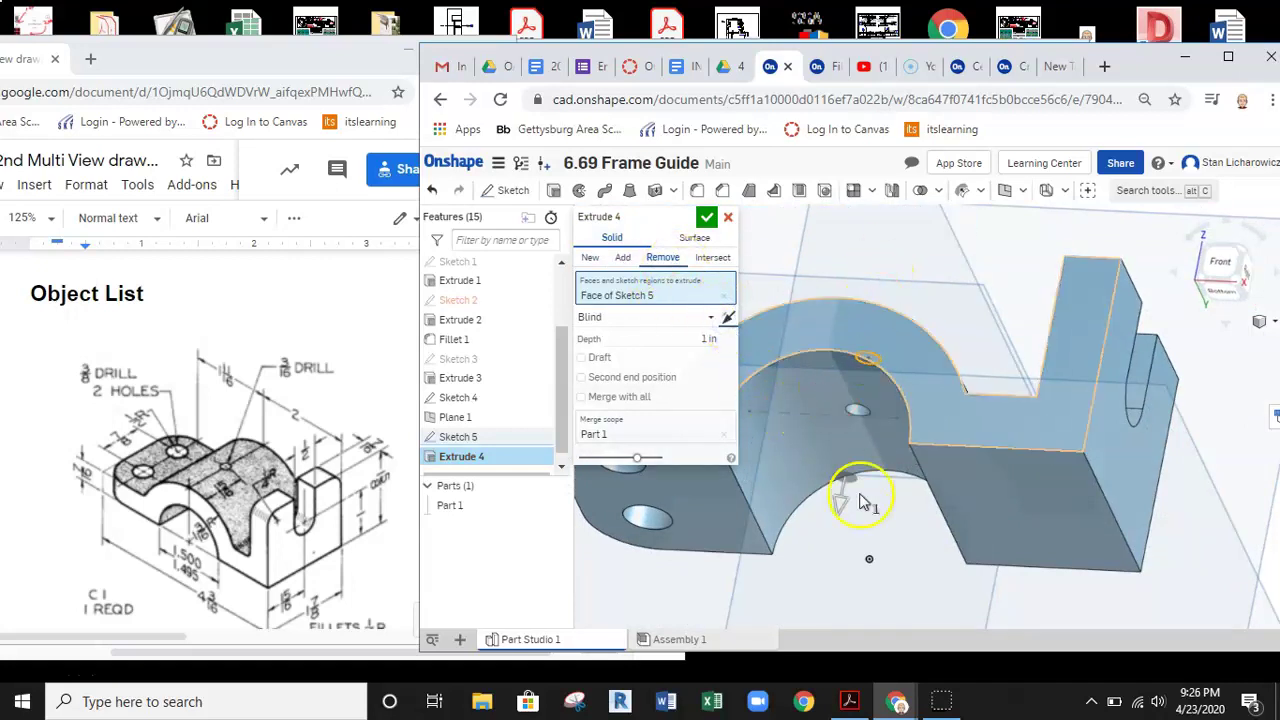
mouse_move(877, 466)
right_mouse_down()
mouse_move(877, 520)
mouse_move(850, 537)
mouse_move(868, 534)
mouse_move(885, 486)
mouse_move(860, 470)
right_mouse_up()
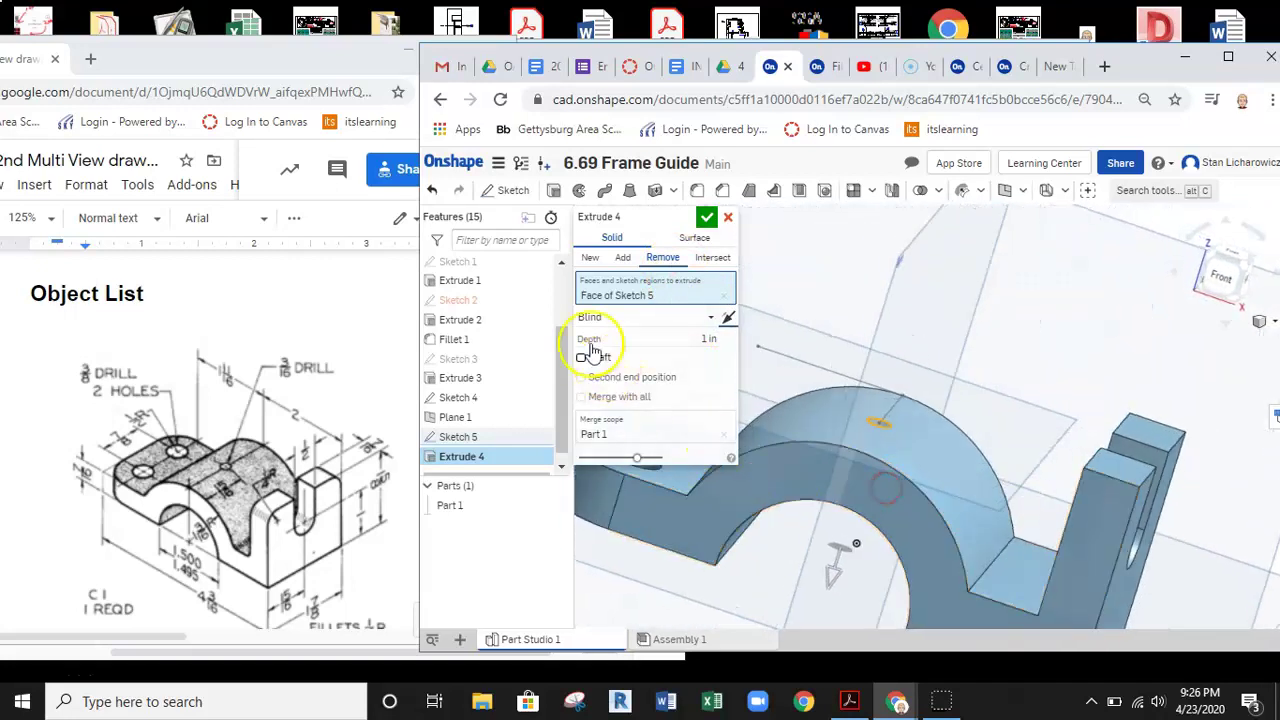
left_click(707, 217)
Inspect the arch hole from above and check the fillet note beneath the Frame Guide assignment drawing.
right_click_drag(743, 337, 791, 317)
scroll(882, 331, "down", 3)
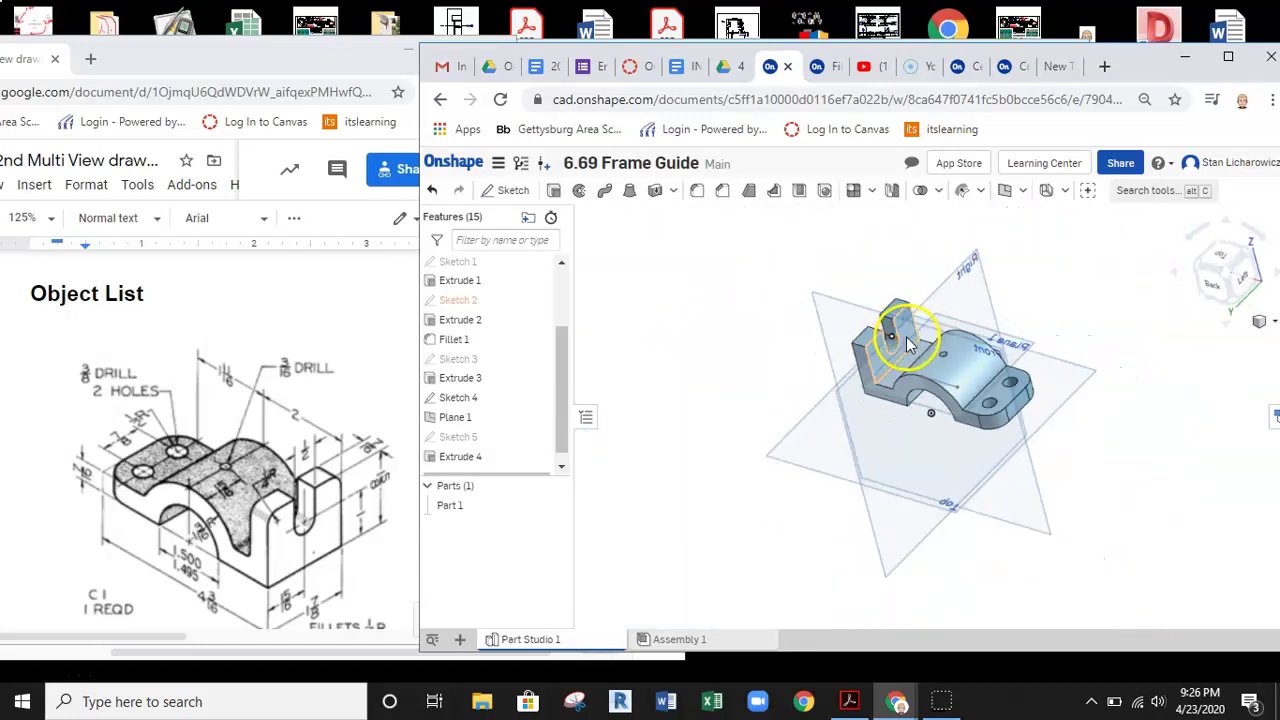
scroll(905, 345, "up", 5)
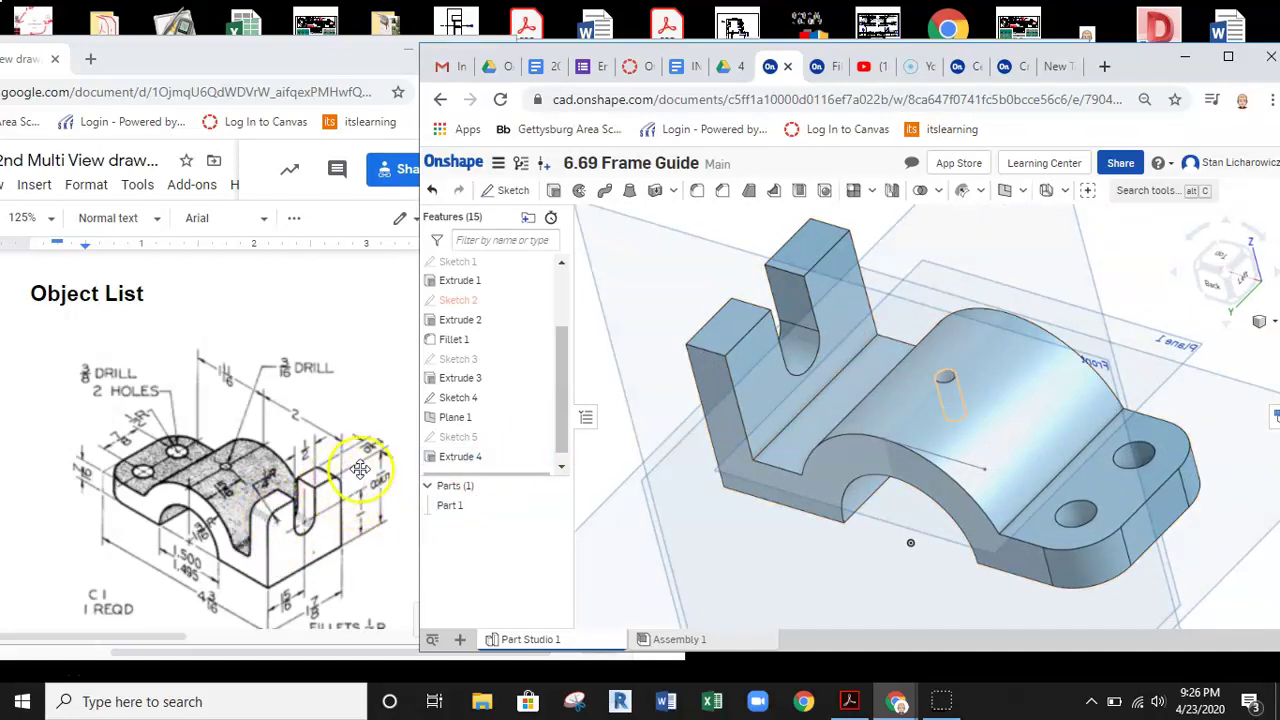
scroll(353, 452, "down", 2)
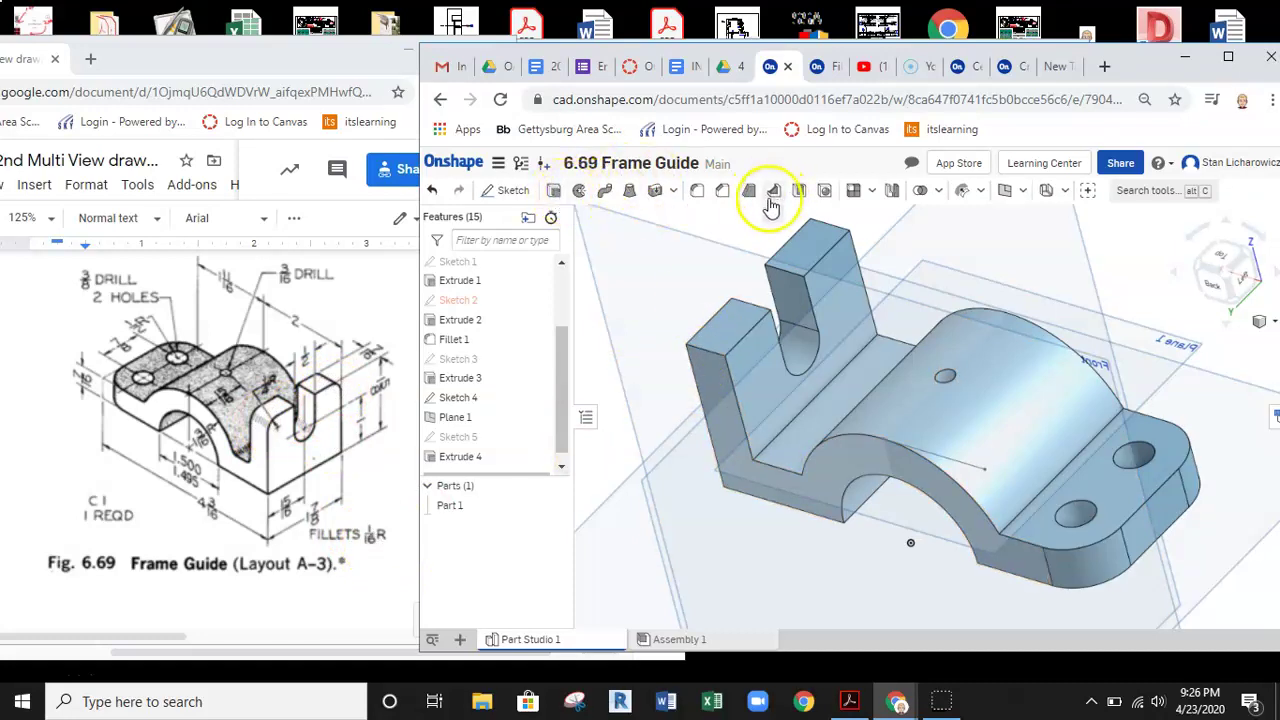
Fillet the outer top edges of the two slotted upright prongs with a 0.25 in radius.
left_click(698, 193)
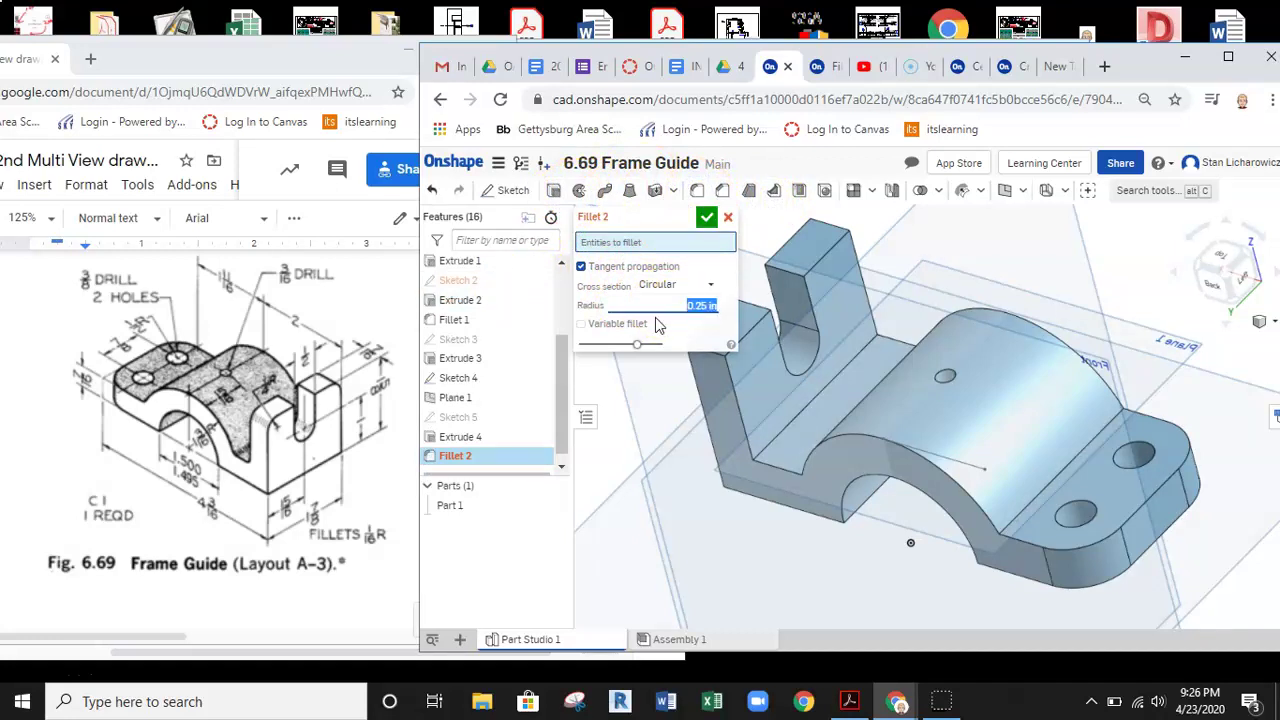
left_click(825, 224)
middle_click_drag(837, 314, 940, 343)
left_click(776, 357)
left_click(707, 218)
Fillet the two edges where the arch meets the flat surfaces and the inner base edge of the upright with a 1/16 in radius.
right_click_drag(703, 343, 645, 290)
left_click(1021, 505)
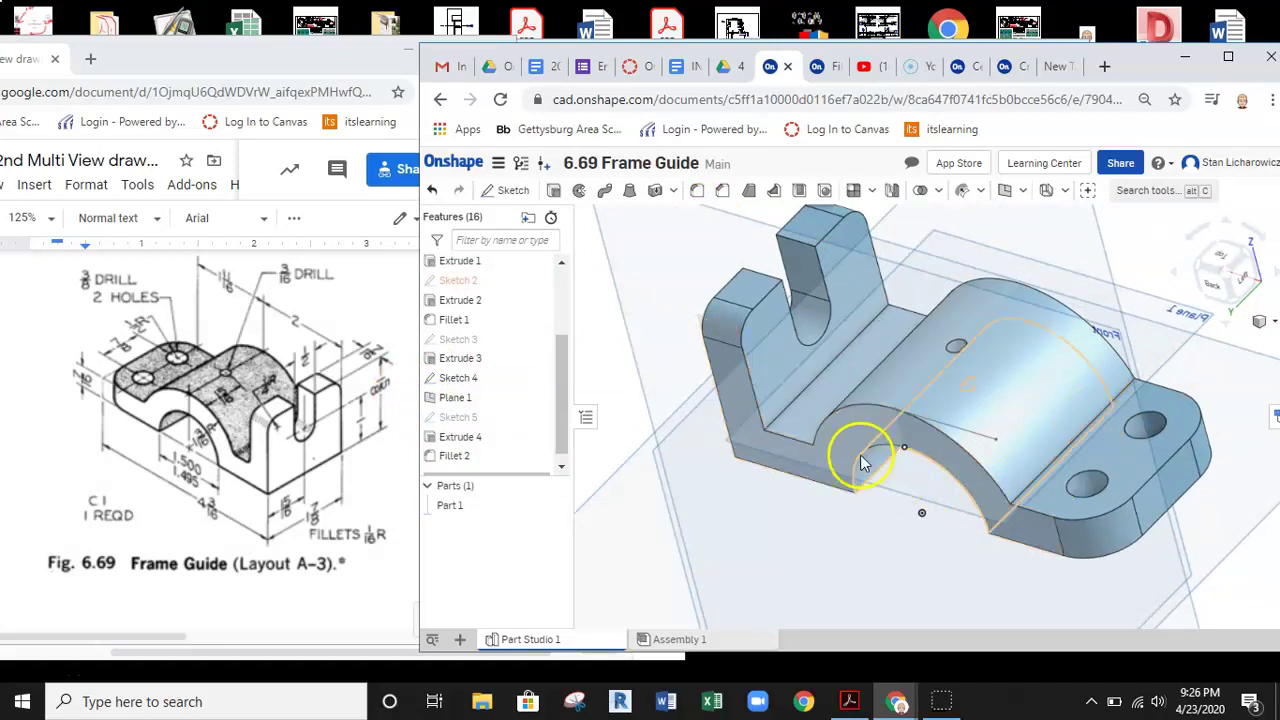
left_click(697, 192)
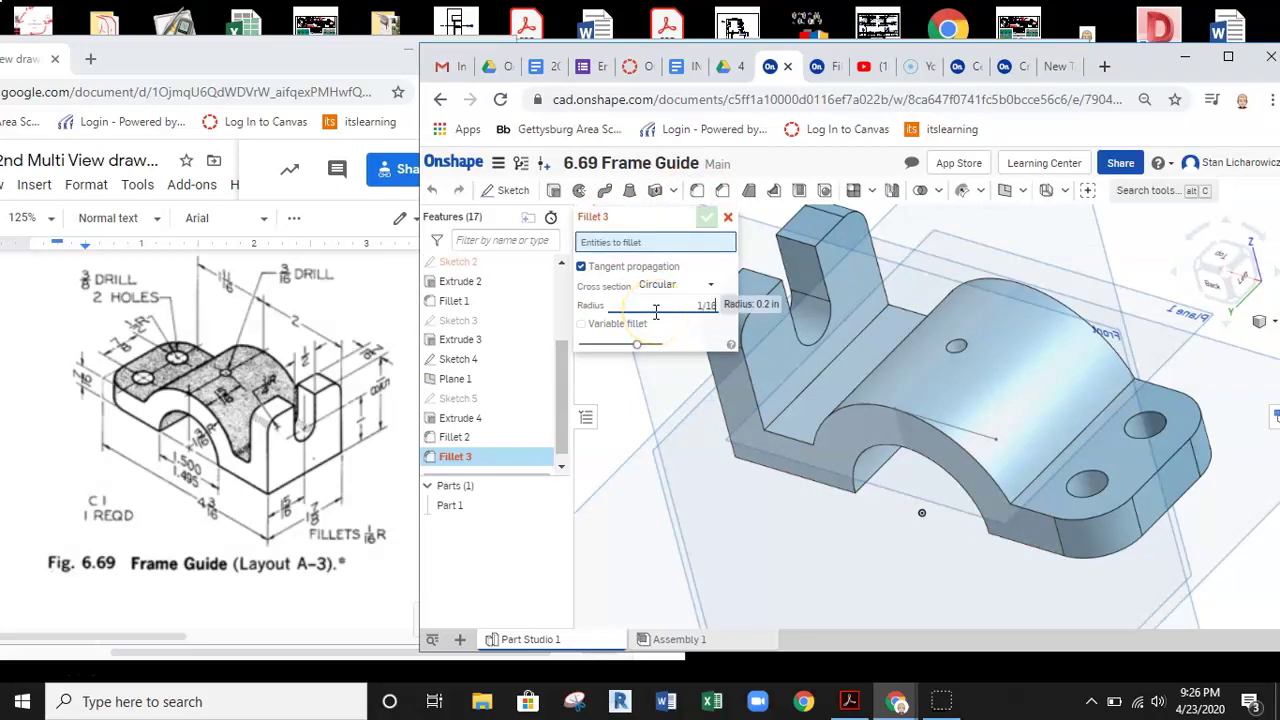
key("Return")
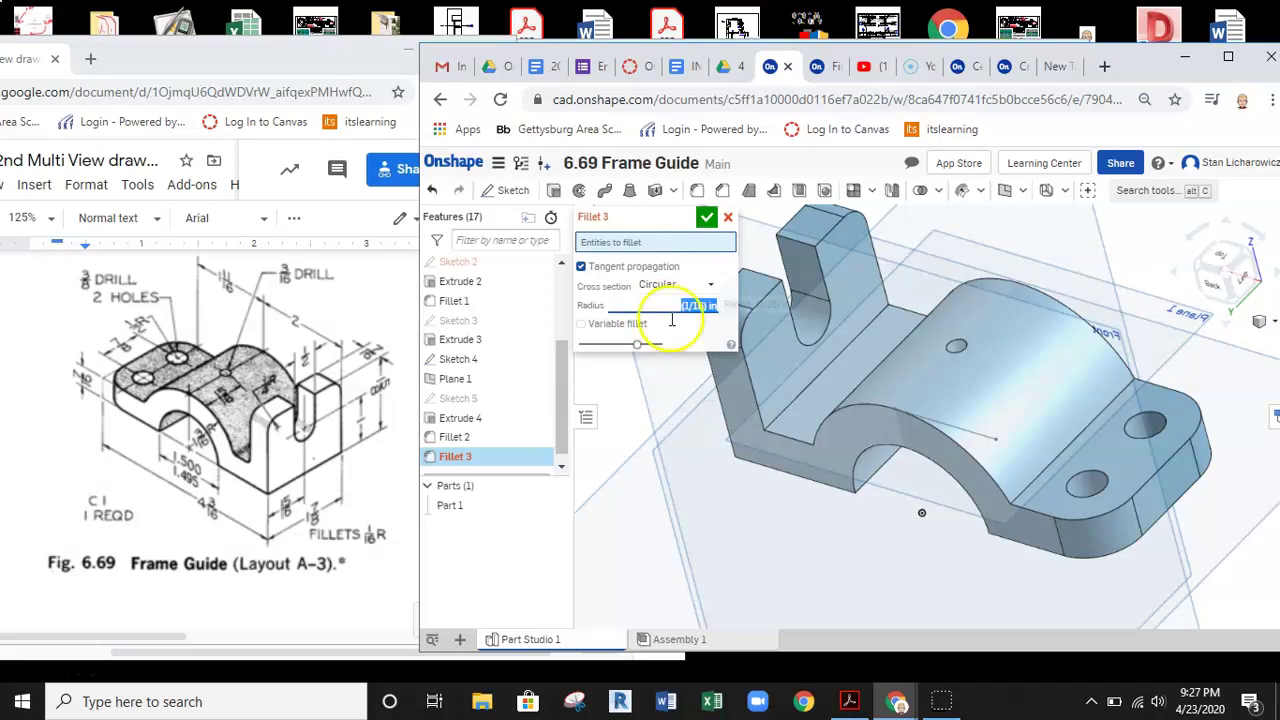
left_click(1049, 458)
right_click_drag(995, 415, 780, 418)
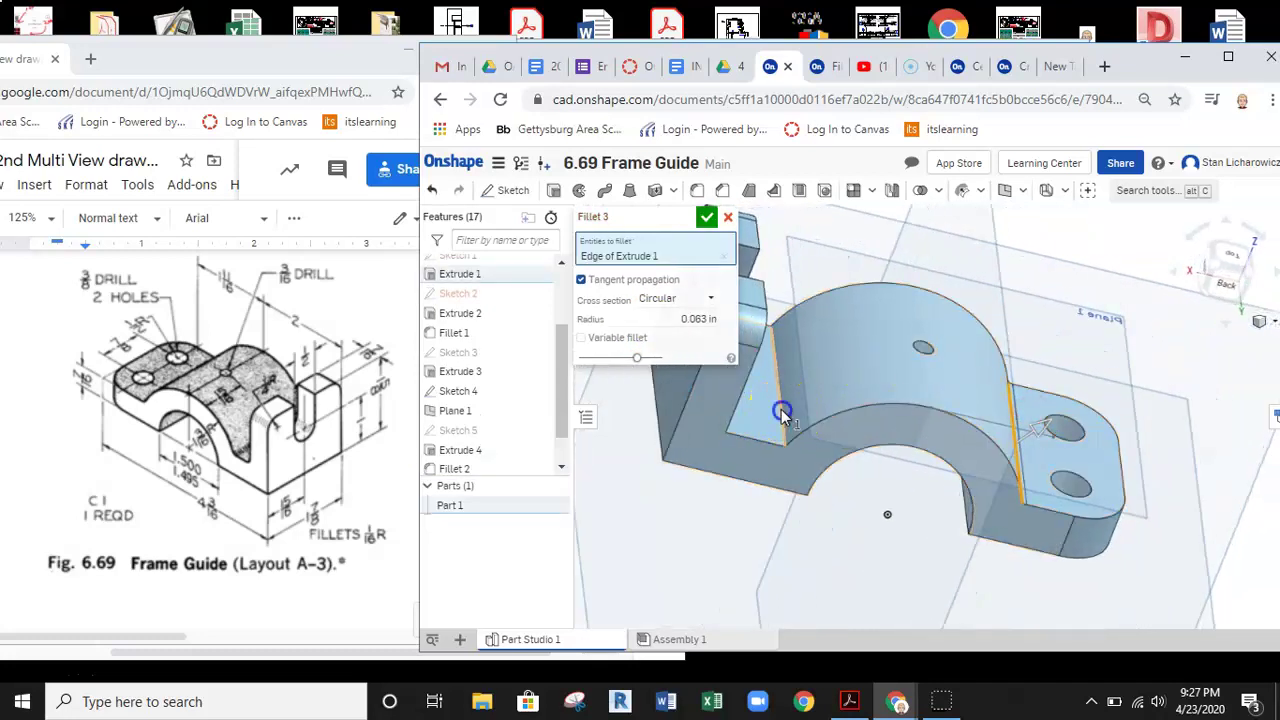
left_click(783, 416)
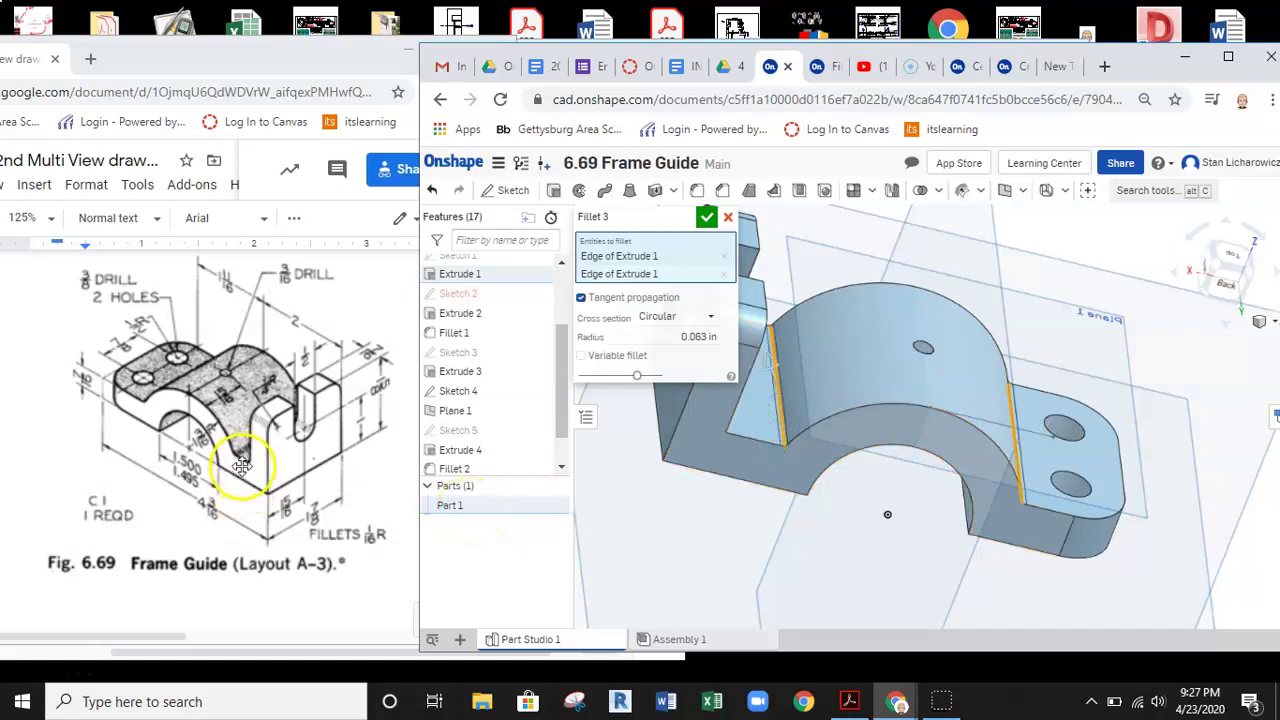
right_click_drag(855, 553, 837, 543)
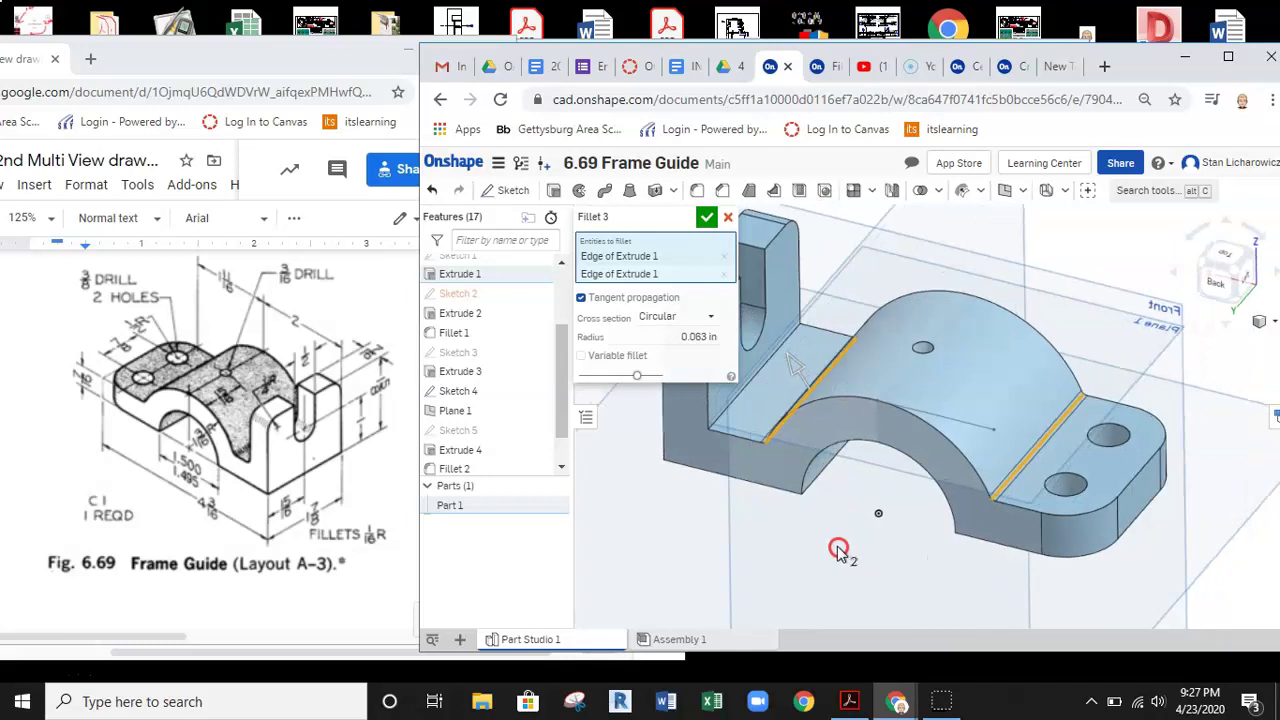
left_click(727, 412)
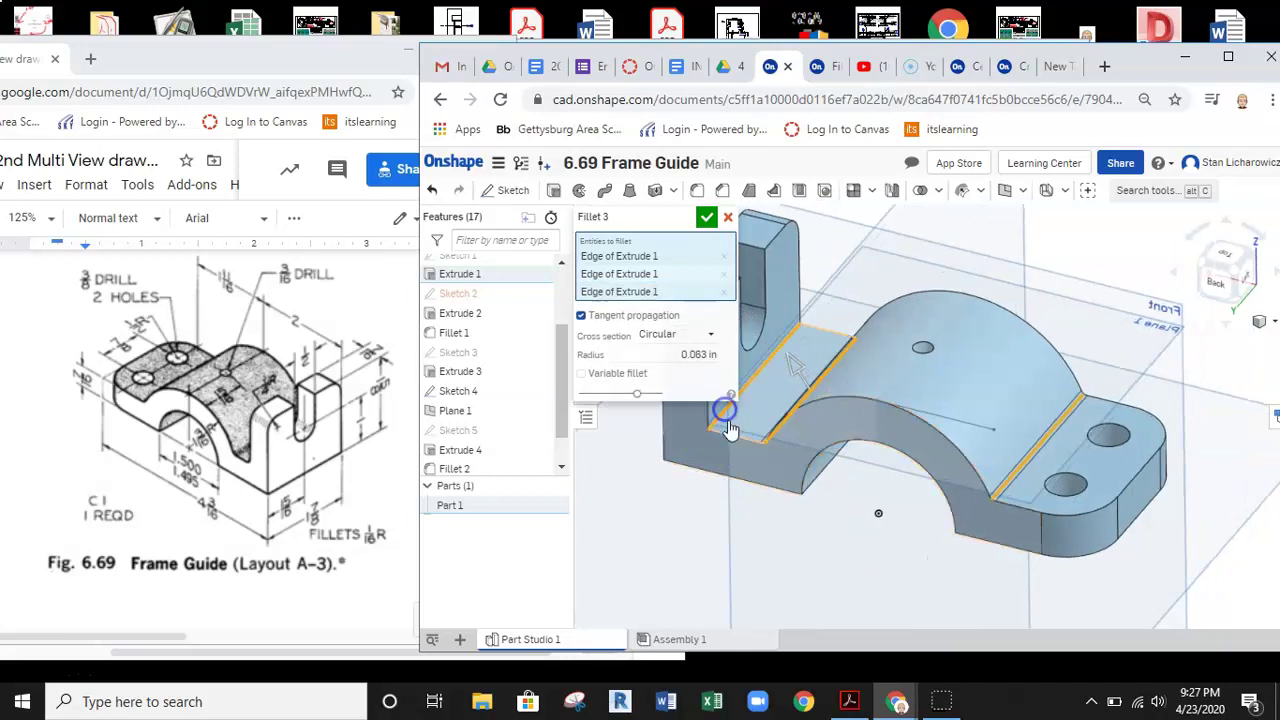
left_click(710, 220)
Inspect the small fillets up close and compare the whole model with the Frame Guide drawing from the opposite side.
scroll(766, 400, "up", 5)
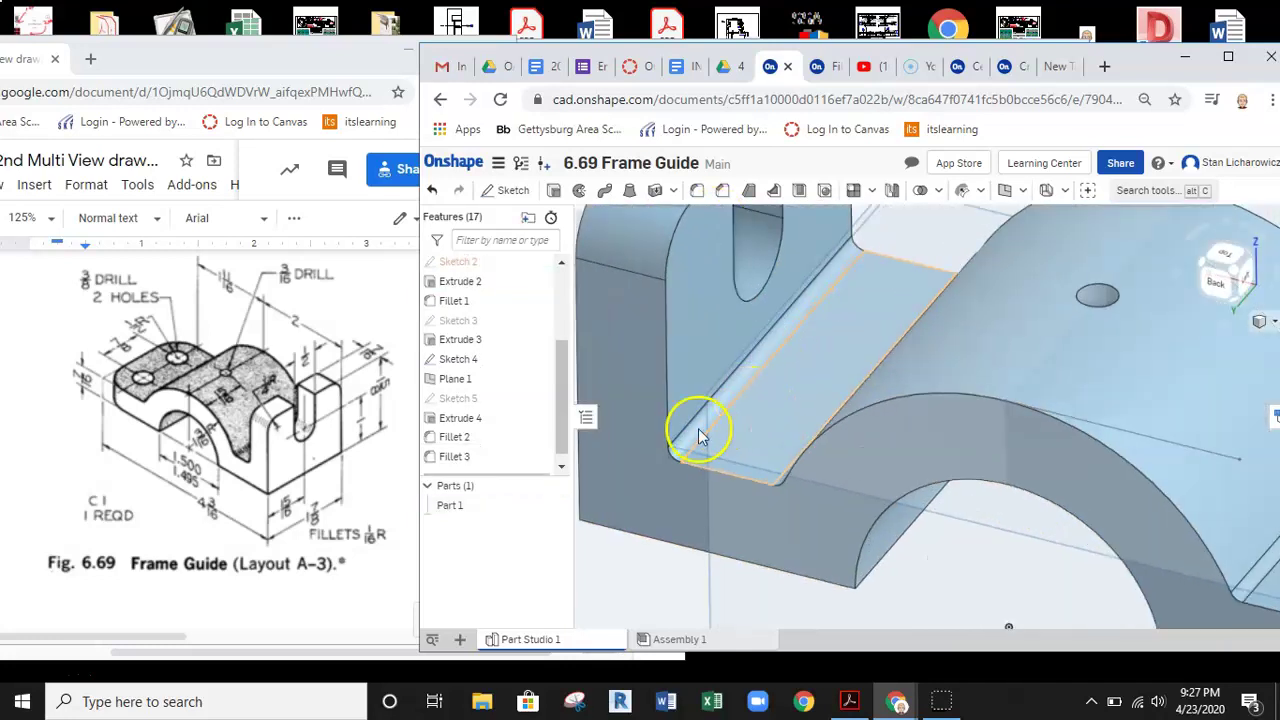
scroll(762, 445, "down", 6)
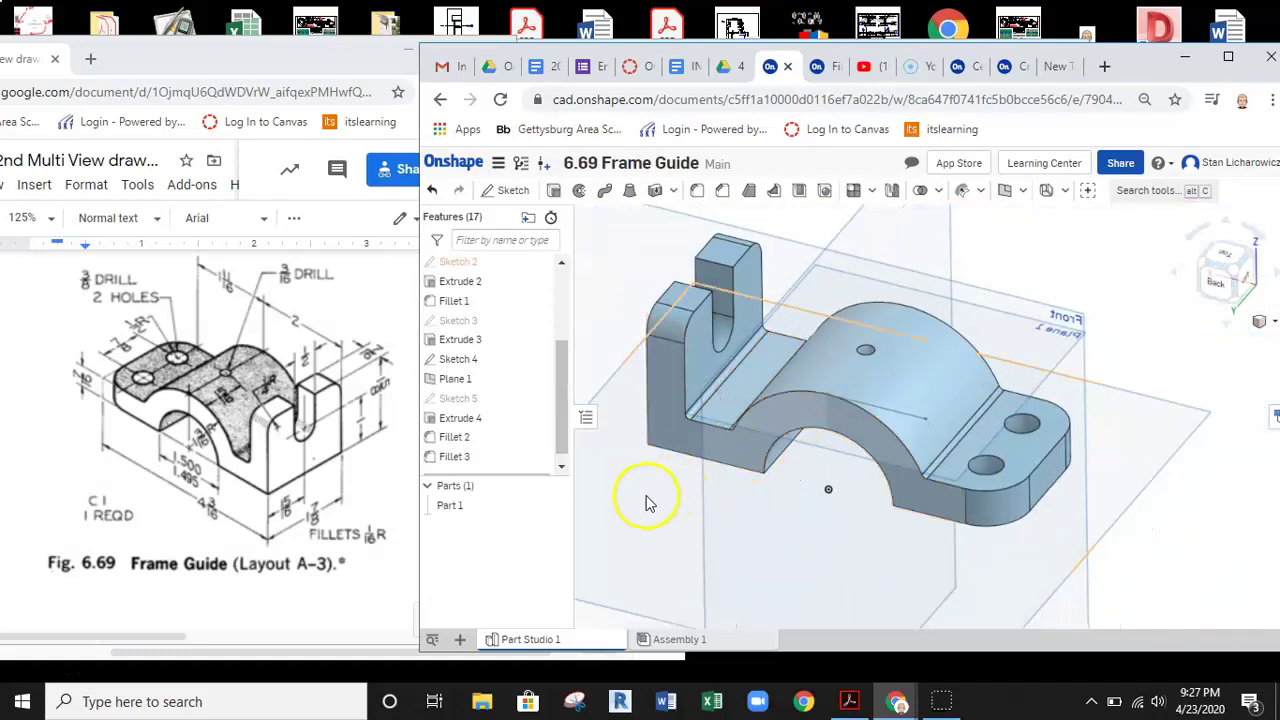
right_click_drag(697, 505, 767, 528)
right_click_drag(851, 526, 857, 510)
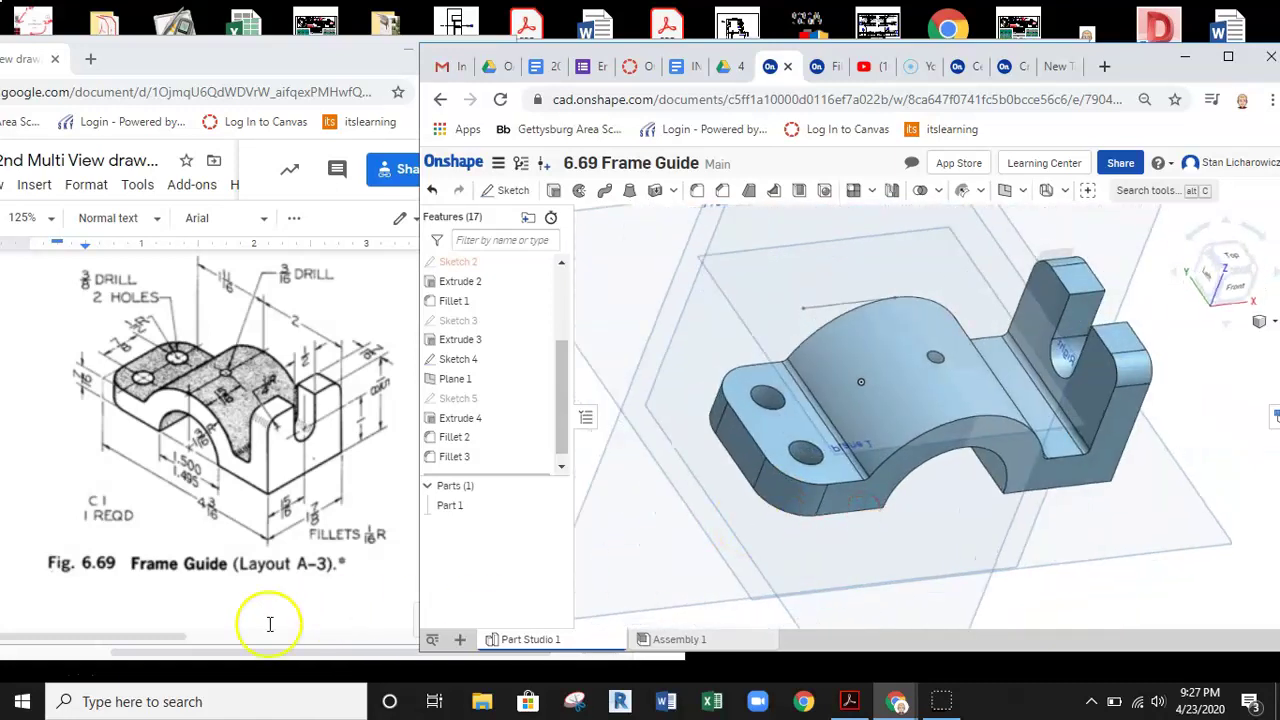